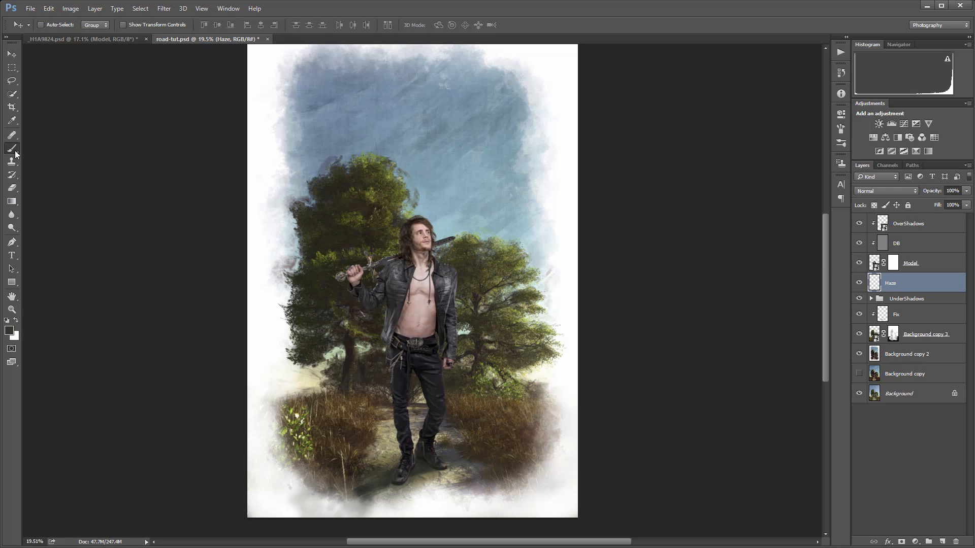
Paint white haze around the model on the Haze layer using the 1796 px textured brush at 100% opacity
key("d")
key("x")
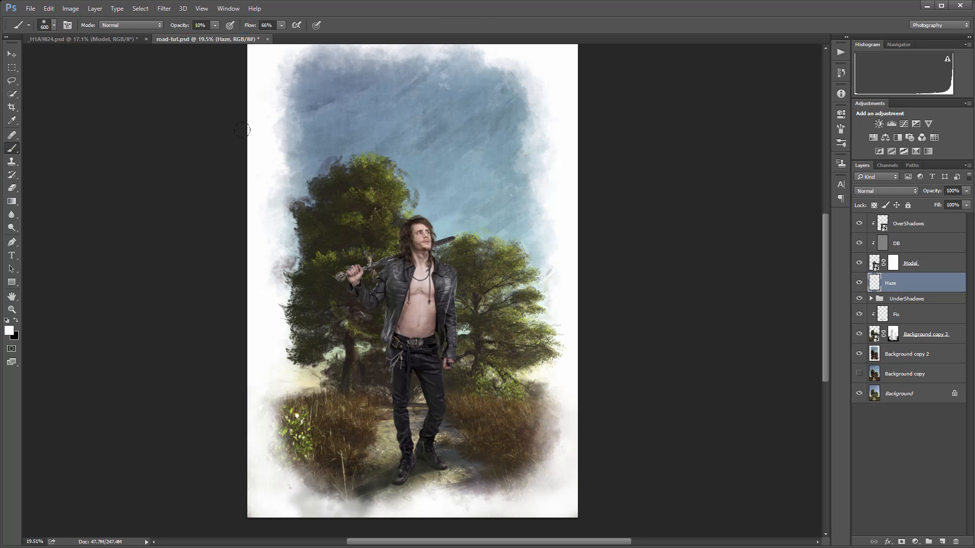
key("0")
right_click(325, 170)
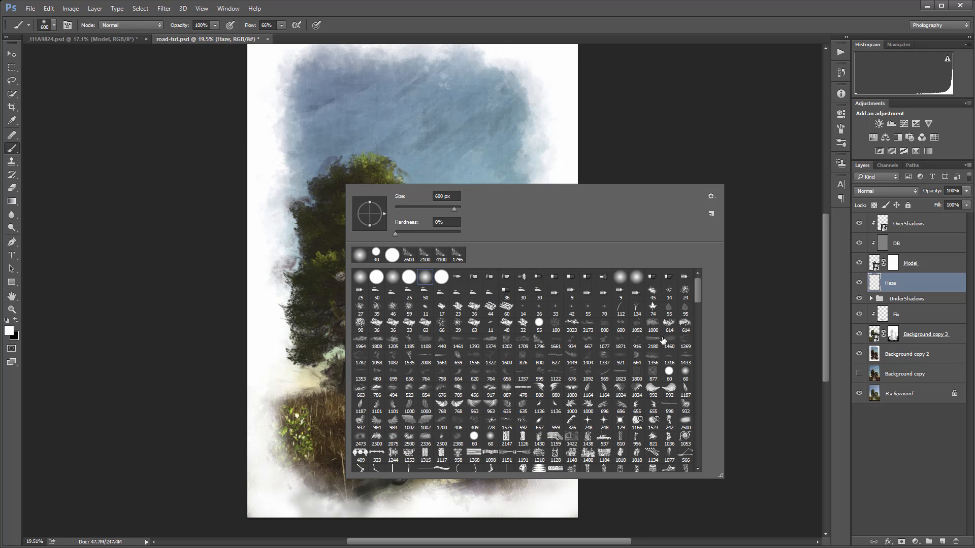
left_click(541, 343)
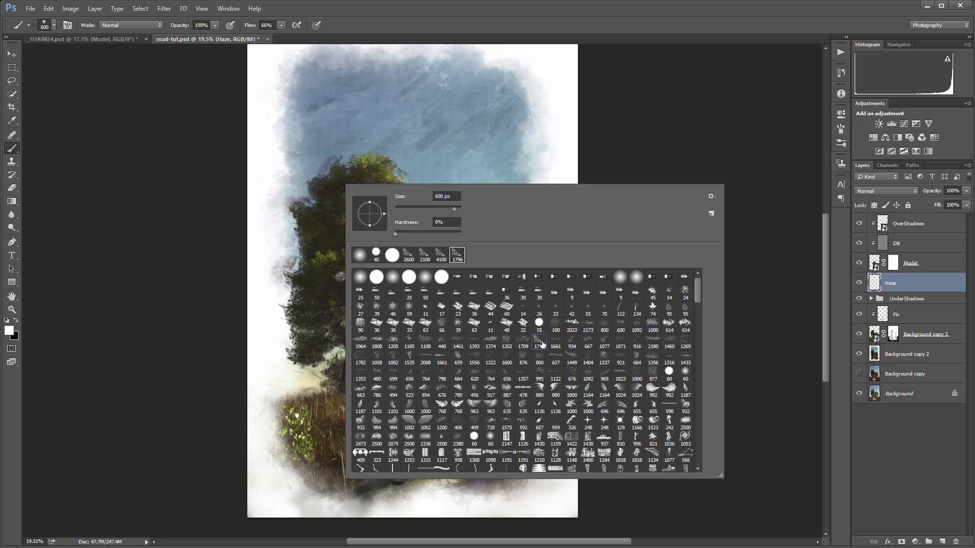
left_click(660, 75)
left_click(419, 349)
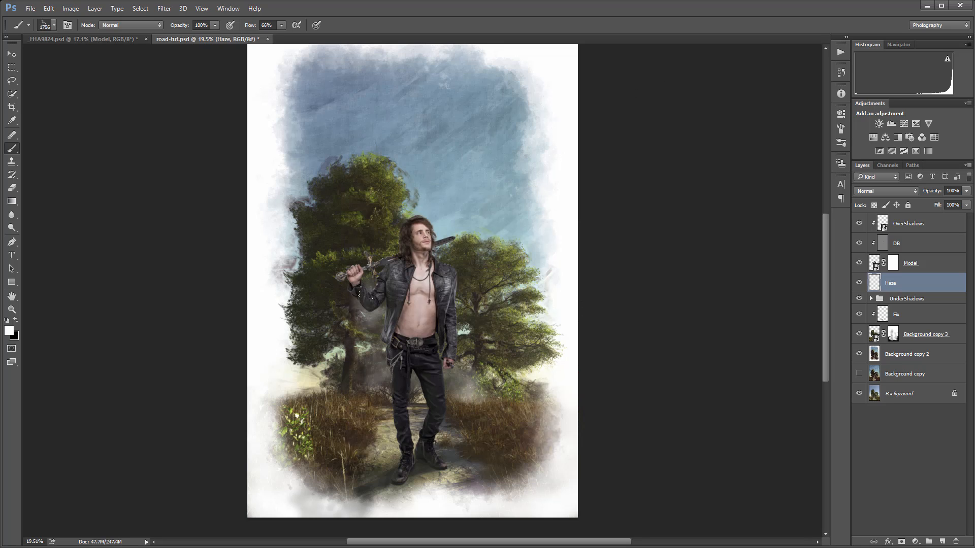
left_click(359, 323)
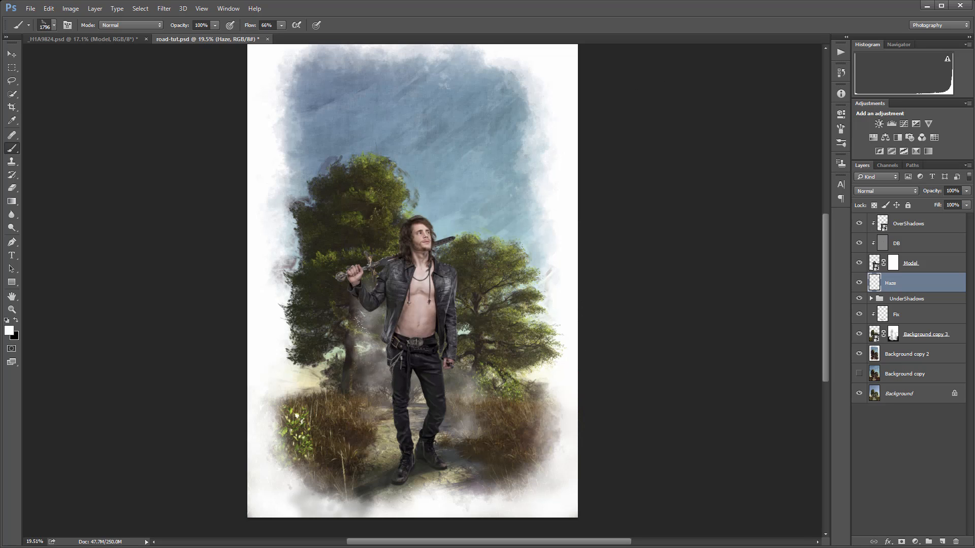
left_click(404, 215)
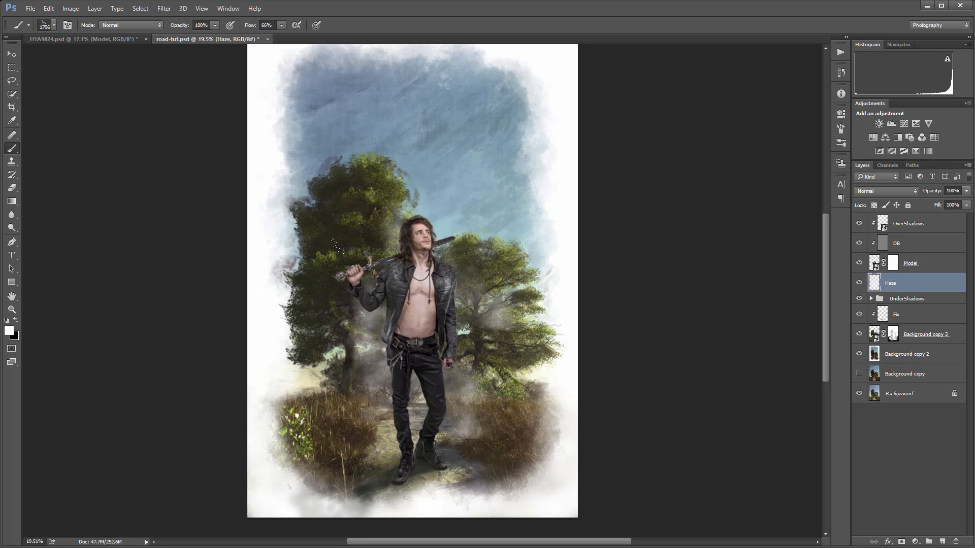
left_click(359, 251)
Add more haze over the trees and behind the model with the 934 px textured brush tip enlarged to 1700 px
right_click(445, 283)
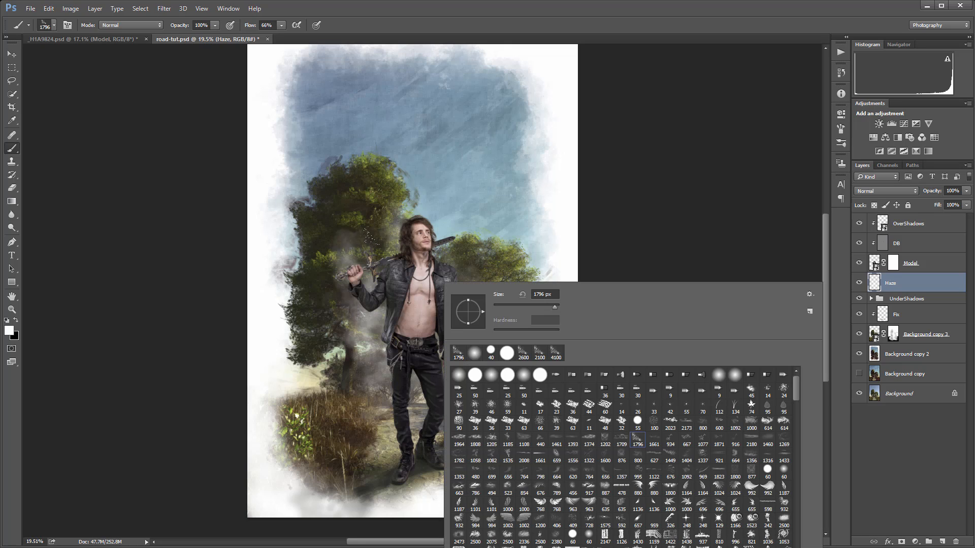
double_click(671, 438)
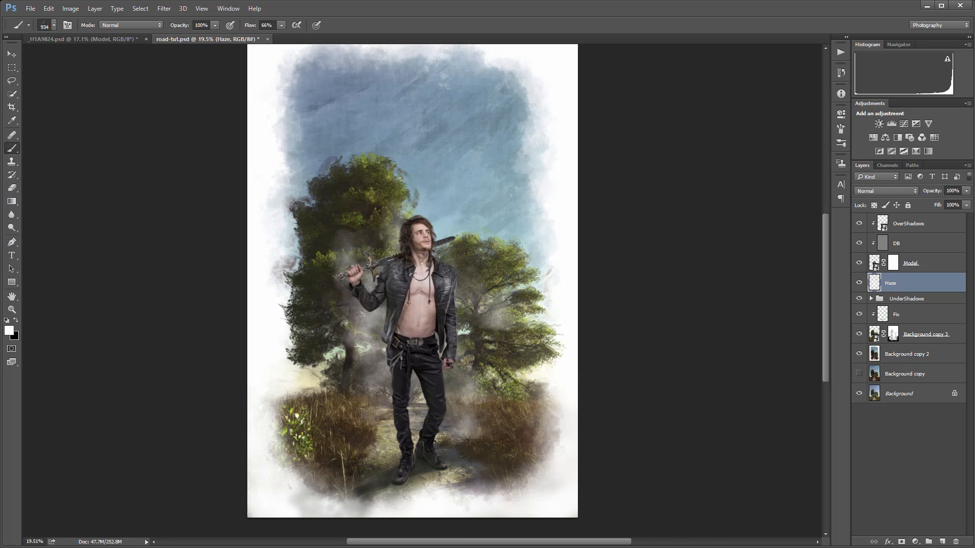
key("bracketright")
key("bracketright")
left_click(371, 359)
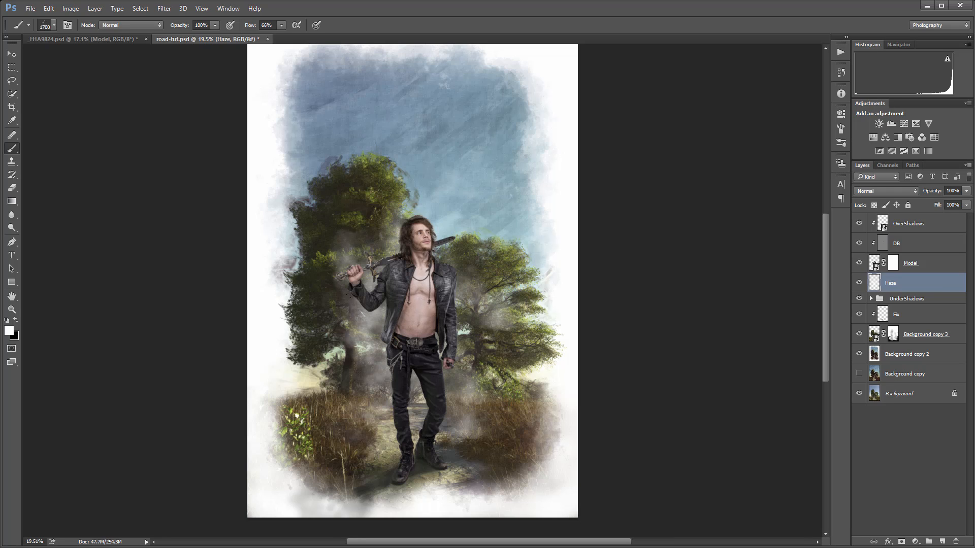
left_click(364, 296)
left_click(355, 252)
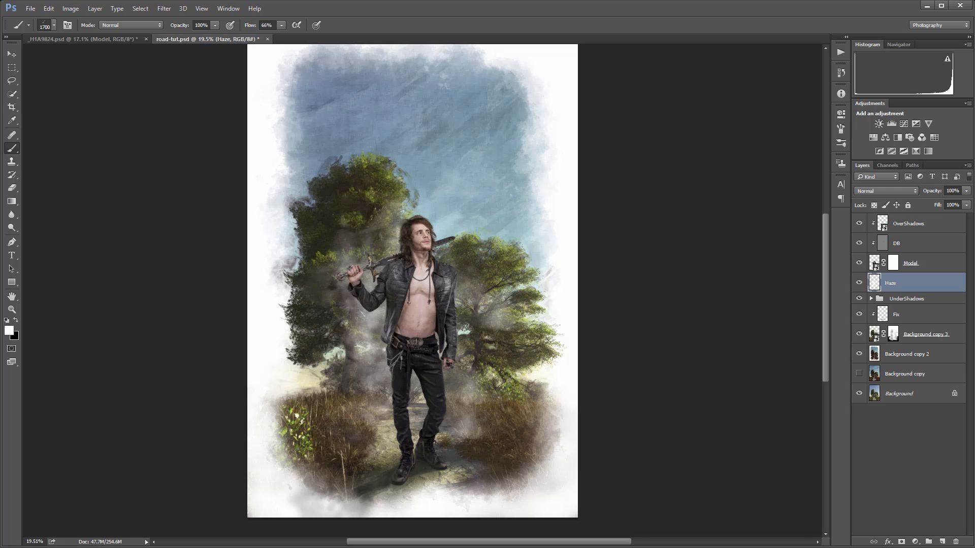
left_click(410, 211)
left_click(433, 292)
left_click(427, 328)
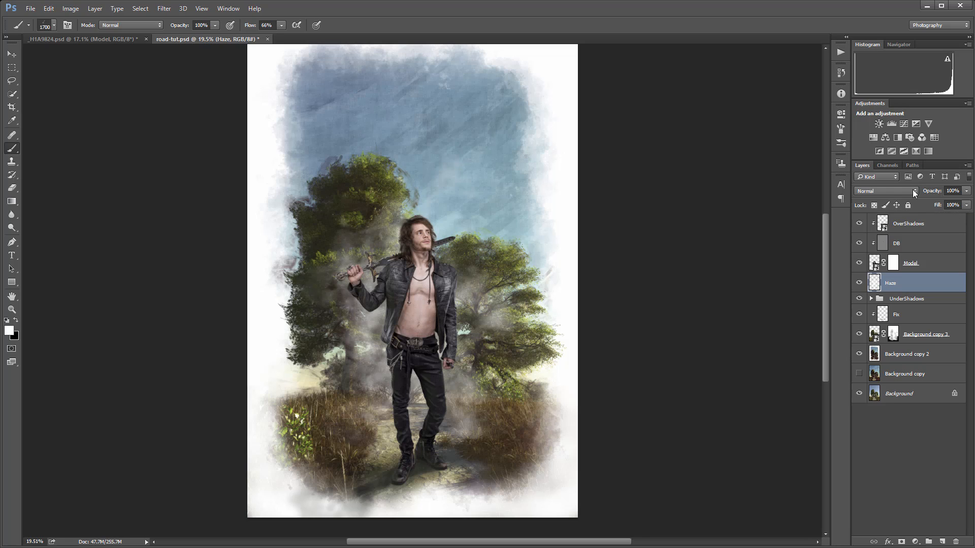
Set the Haze layer's blend mode to Soft Light and its fill to 100%
left_click(966, 205)
left_click_drag(968, 216, 934, 217)
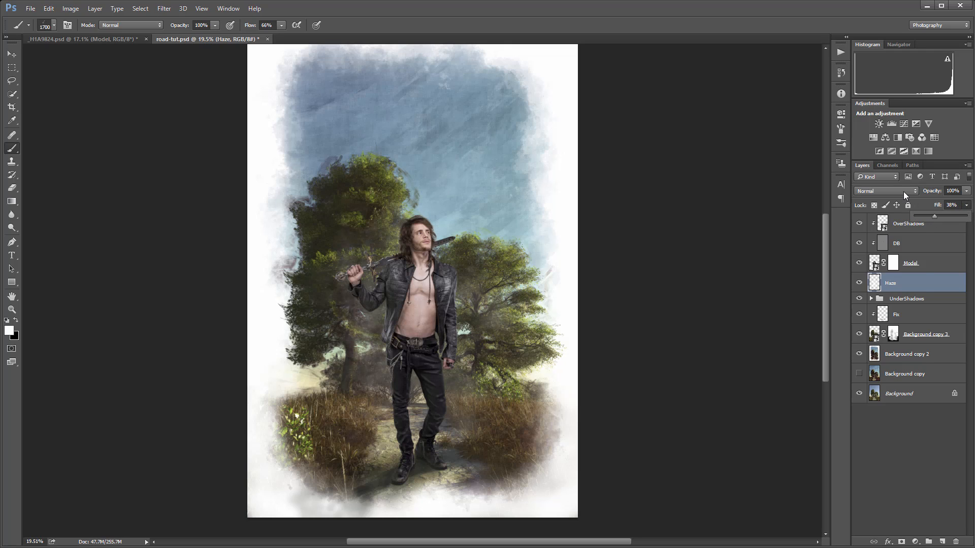
left_click(904, 191)
left_click(891, 298)
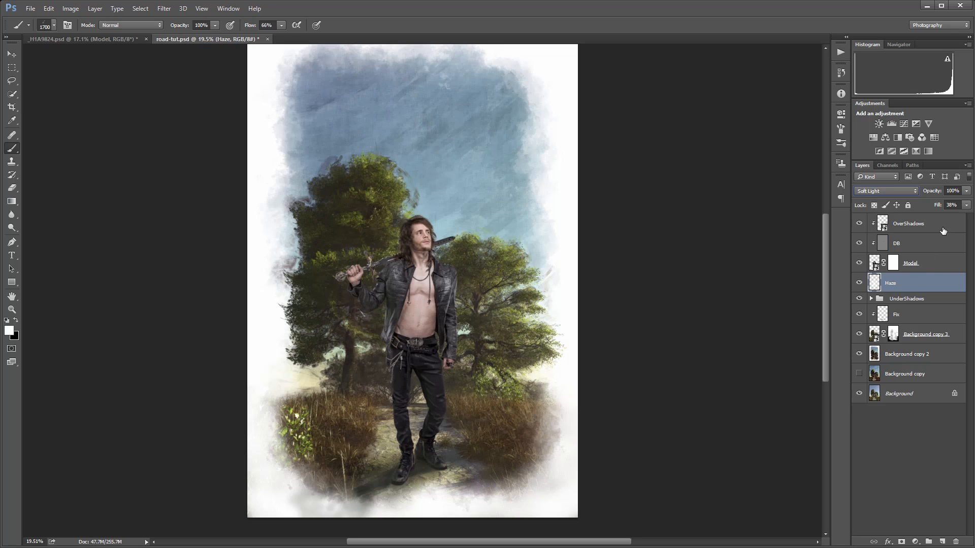
left_click(967, 204)
left_click_drag(938, 217, 969, 217)
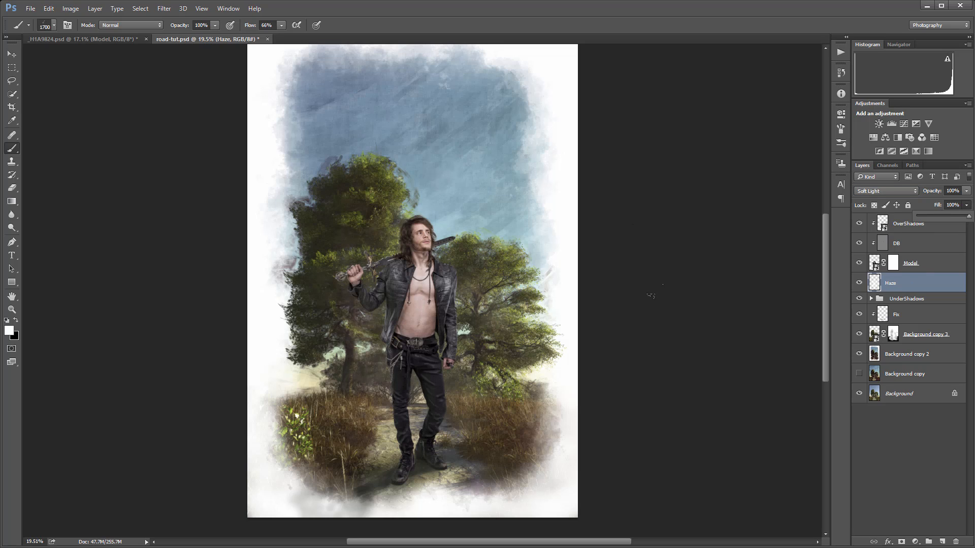
Add a new layer above Haze and paint wispy haze around the model and trees with the 1269 px brush tip
left_click(942, 542)
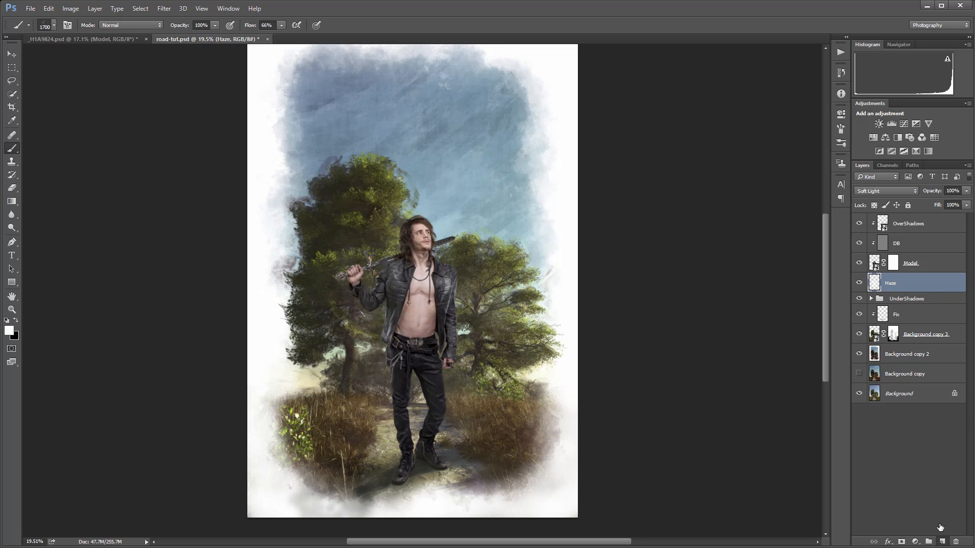
left_click(942, 541)
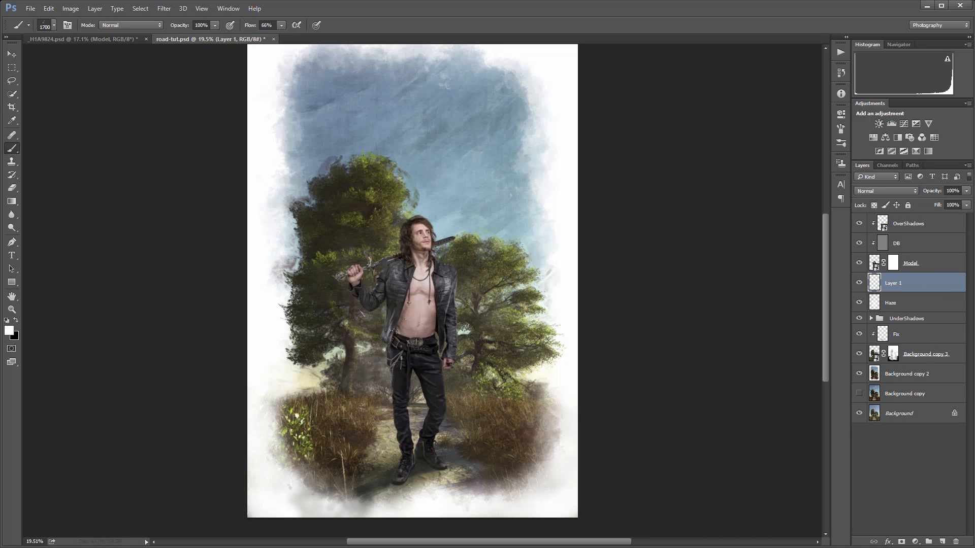
right_click(770, 335)
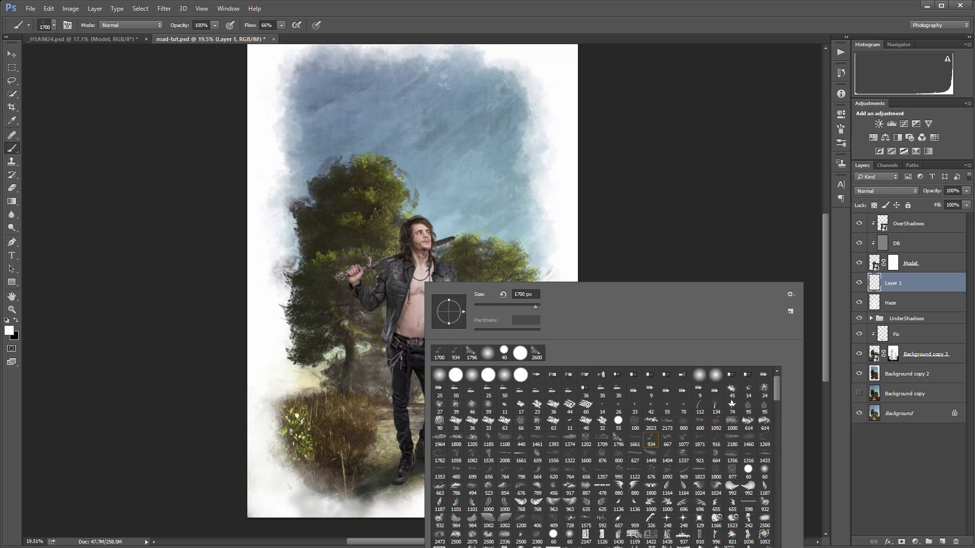
left_click(764, 440)
left_click(688, 148)
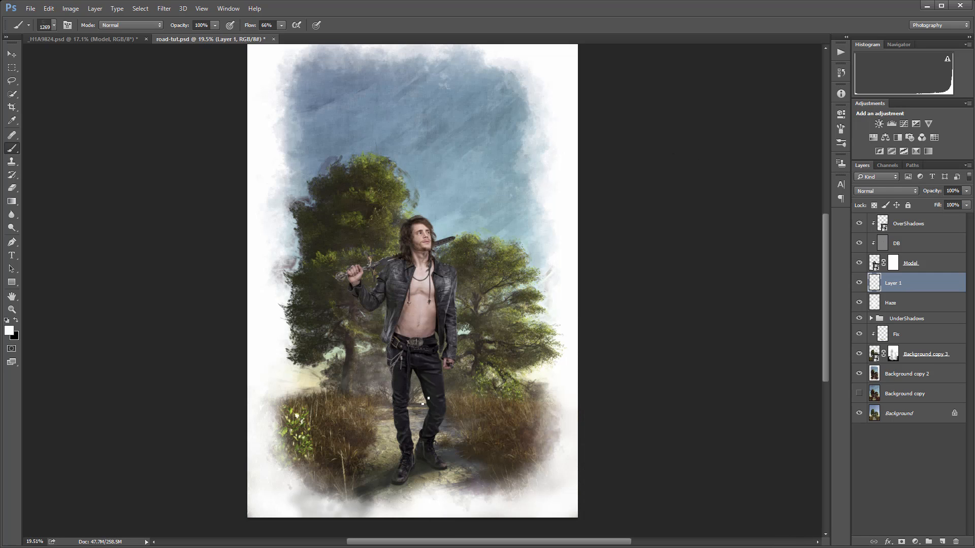
mouse_move(404, 302)
left_mouse_down()
mouse_move(403, 257)
mouse_move(426, 227)
mouse_move(358, 293)
mouse_move(371, 286)
mouse_move(431, 317)
left_mouse_up()
left_click_drag(375, 386, 389, 412)
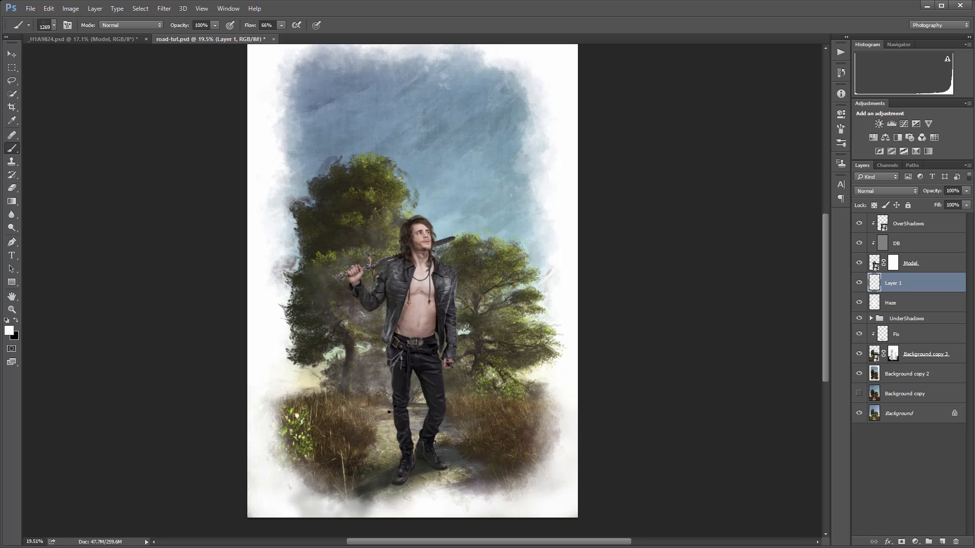
mouse_move(461, 283)
left_mouse_down()
mouse_move(389, 233)
mouse_move(383, 214)
mouse_move(381, 328)
mouse_move(392, 408)
left_mouse_up()
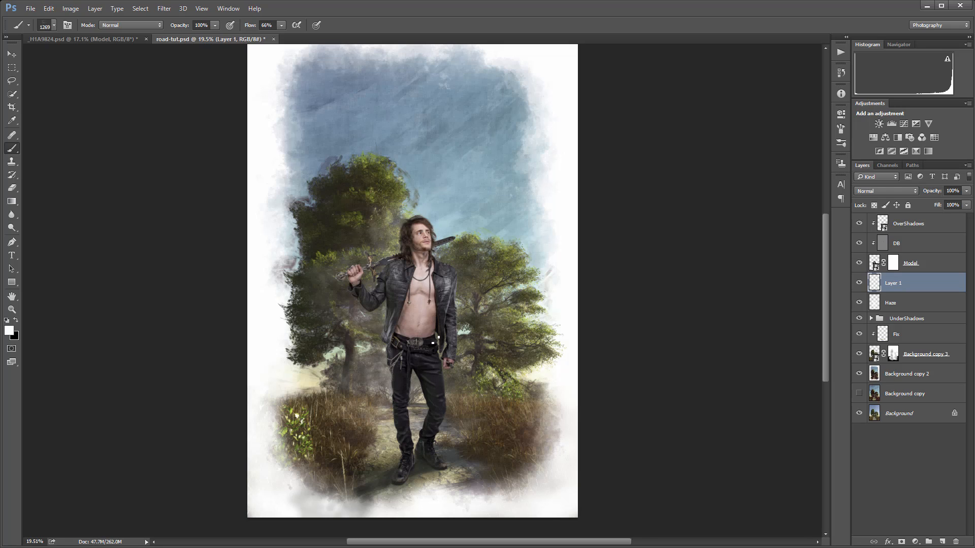
left_click(386, 234)
left_click(379, 205)
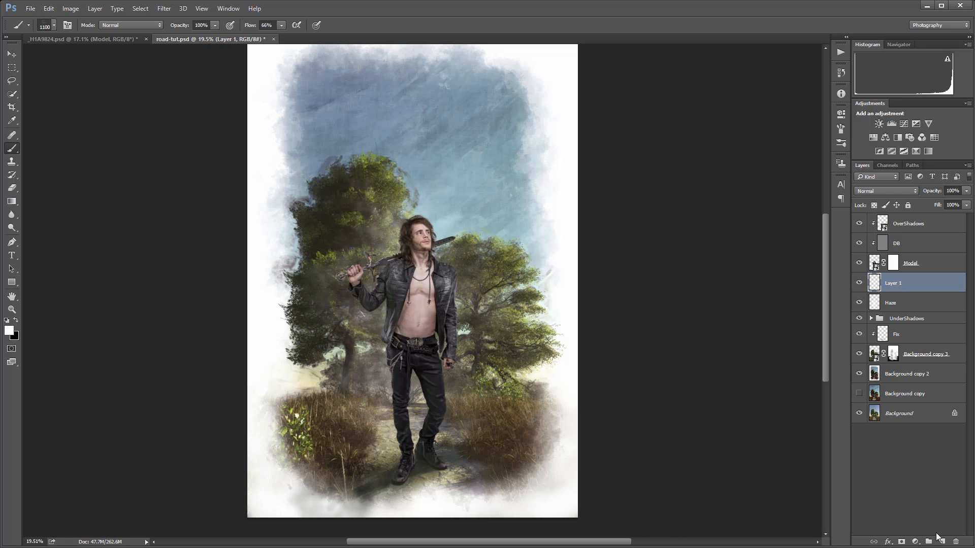
Create another layer above the new haze layer and name it Clouds
left_click(942, 541)
double_click(903, 285)
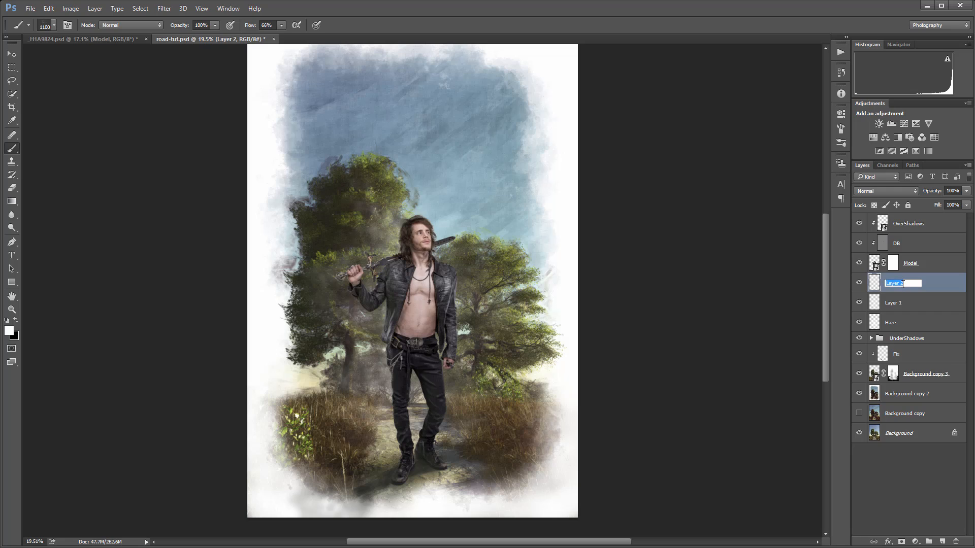
type("Clouds")
key("Return")
Choose the 614 px cloud brush tip, test it with one dab in the sky and undo the dab
right_click(442, 150)
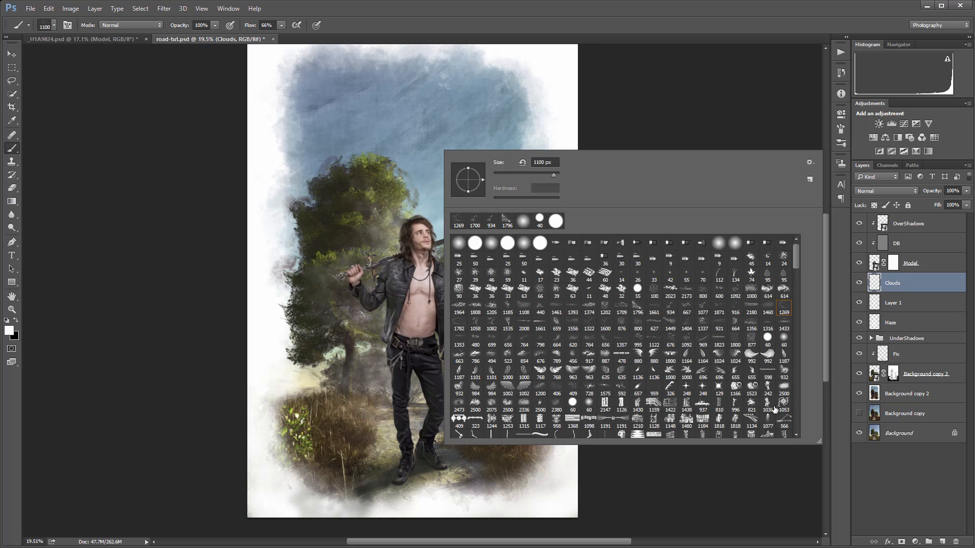
left_click(784, 292)
left_click(679, 70)
left_click(495, 158)
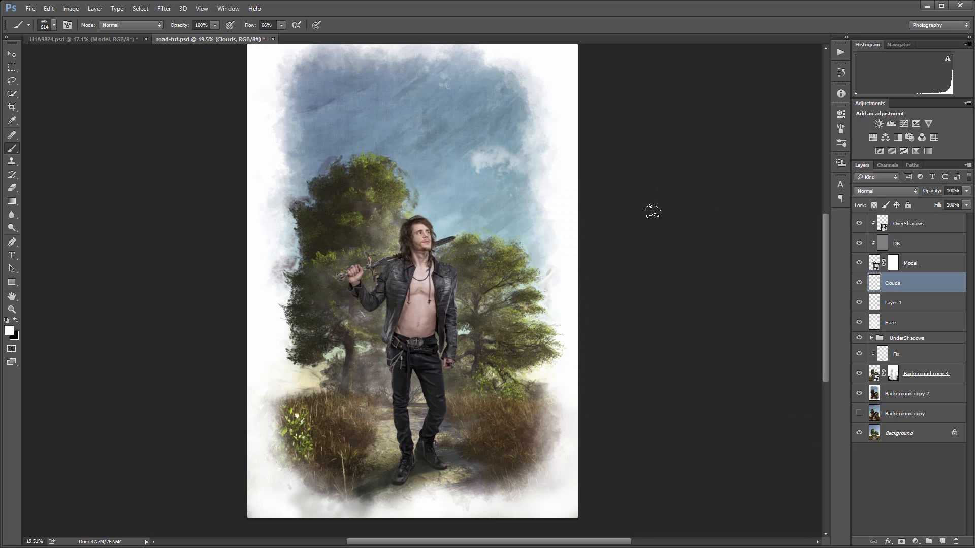
key("ctrl+z")
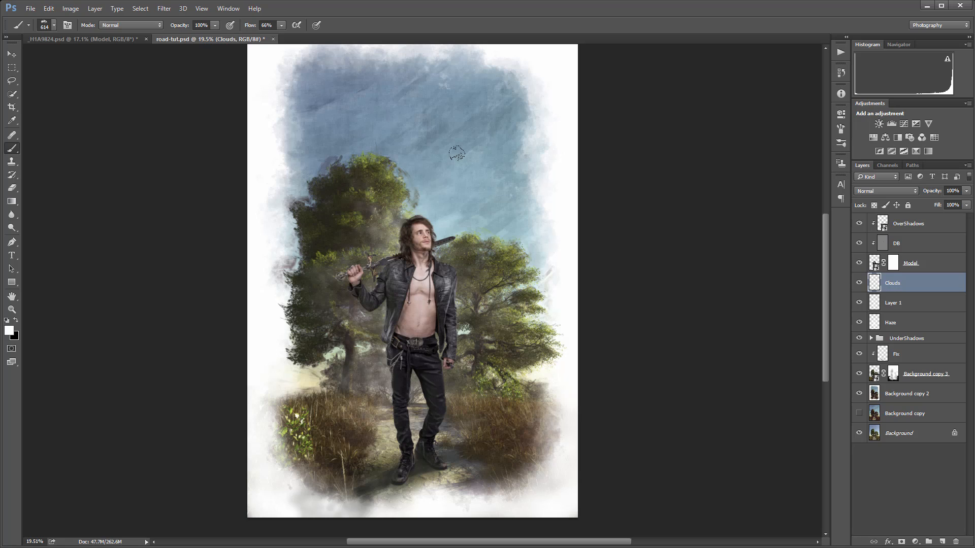
Enlarge the cloud brush to 2000 px and paint large white clouds across the upper sky
key("bracketright")
key("bracketright")
key("bracketright")
key("bracketright")
key("bracketright")
key("bracketright")
key("bracketright")
key("bracketright")
key("bracketright")
key("bracketright")
key("bracketright")
left_click(392, 90)
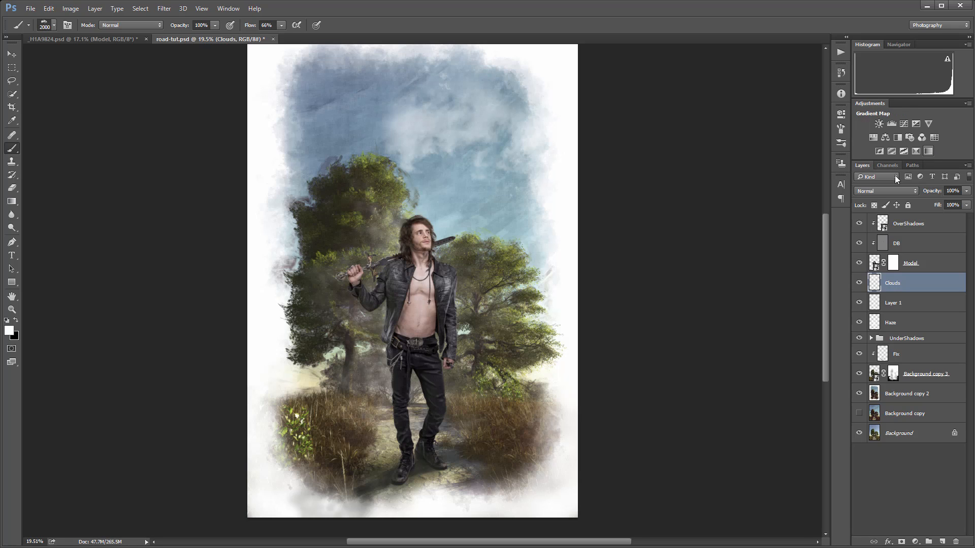
Set the Clouds layer to Soft Light and paint another cloud in the middle of the sky
left_click(886, 191)
left_click(902, 297)
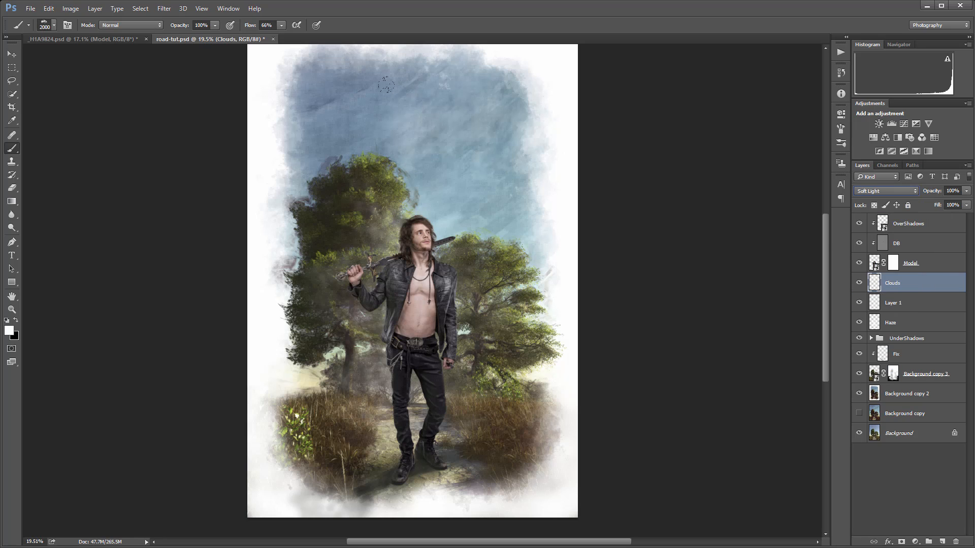
left_click(455, 122)
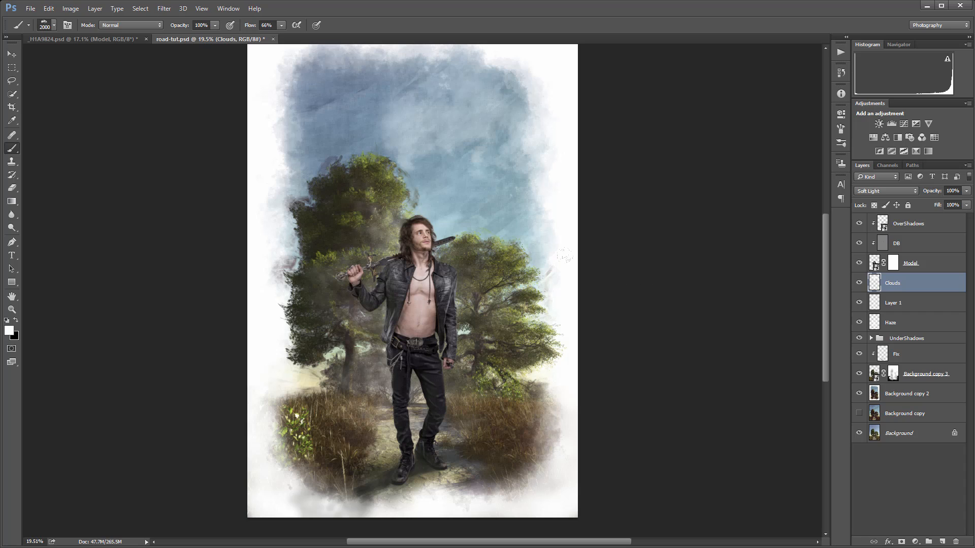
Switch the brush to the 600 px textured tip
right_click(445, 166)
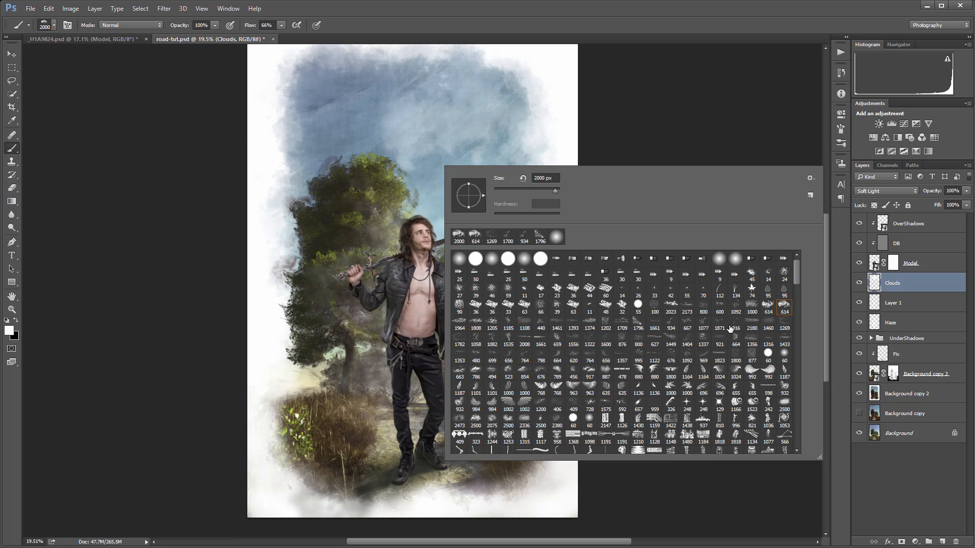
left_click(720, 306)
left_click(714, 137)
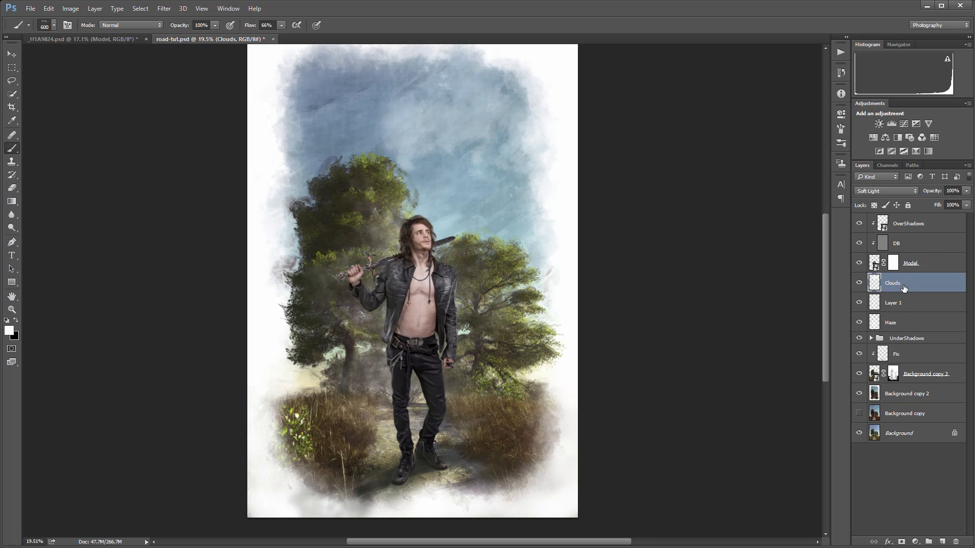
Rename Layer 1 below the Clouds layer as Haze2
double_click(898, 311)
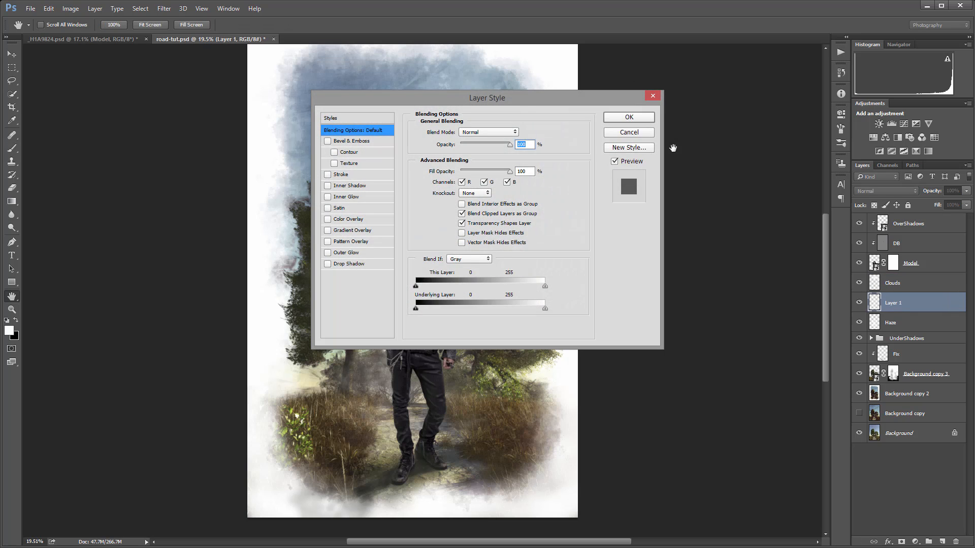
left_click(629, 132)
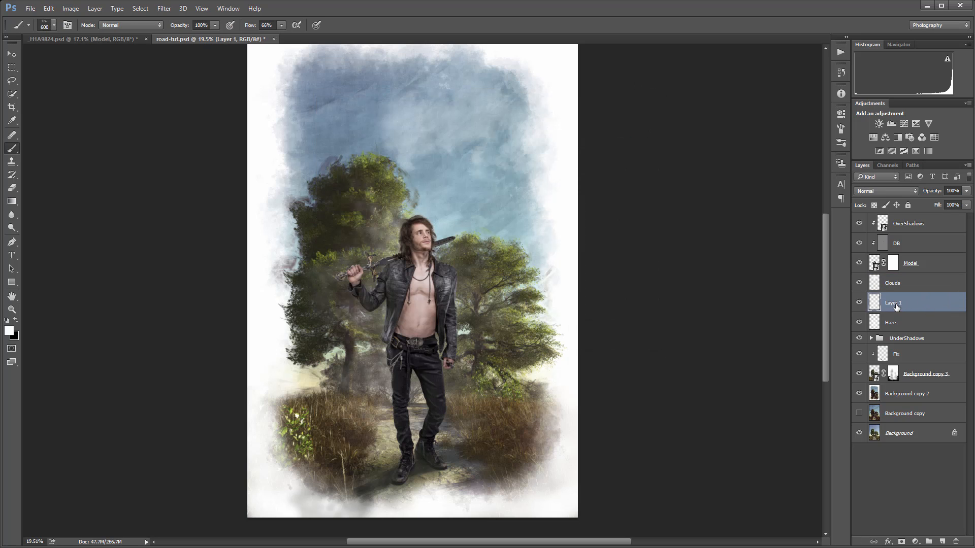
double_click(893, 303)
type("Haze2")
key("Return")
Add a new layer above OverShadows and name it FrontHaze
left_click(961, 225)
left_click(943, 542)
double_click(899, 225)
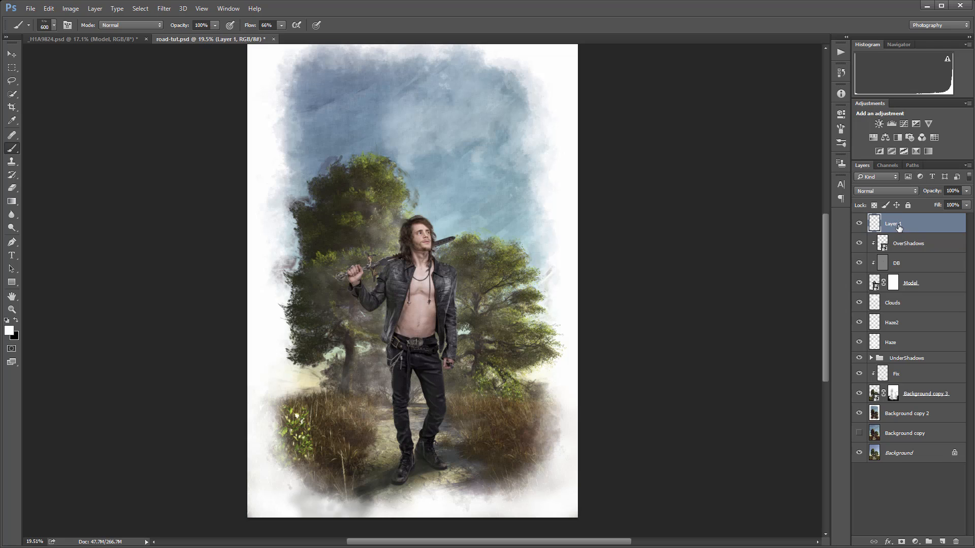
type("Fr")
key("Return")
Enlarge the brush to 5000 px and dab haze over the model's lower legs and boots on the FrontHaze layer
key("bracketright")
key("bracketright")
key("bracketright")
left_click(406, 451)
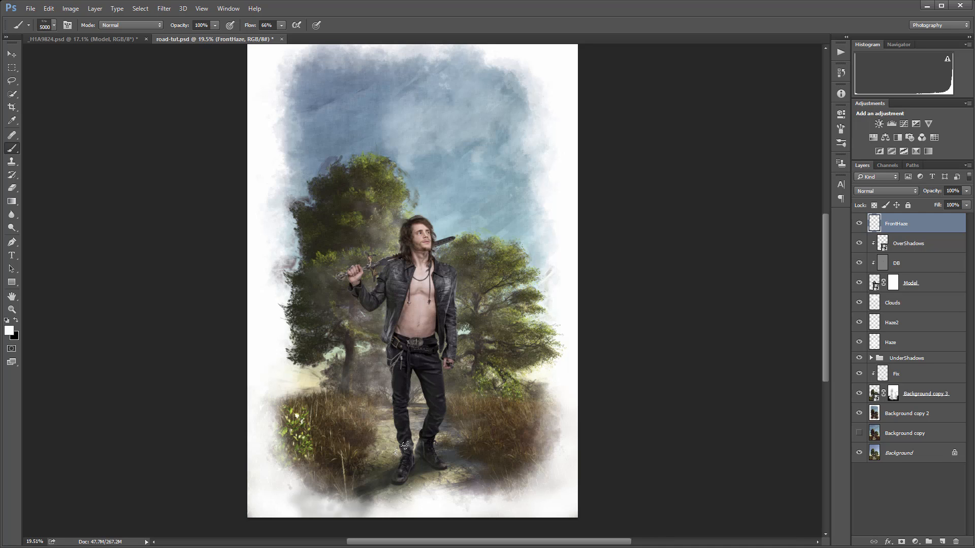
left_click(397, 465)
Delete the FrontHaze layer and add a new empty layer above OverShadows in its place
left_click_drag(917, 227, 956, 542)
left_click(943, 541)
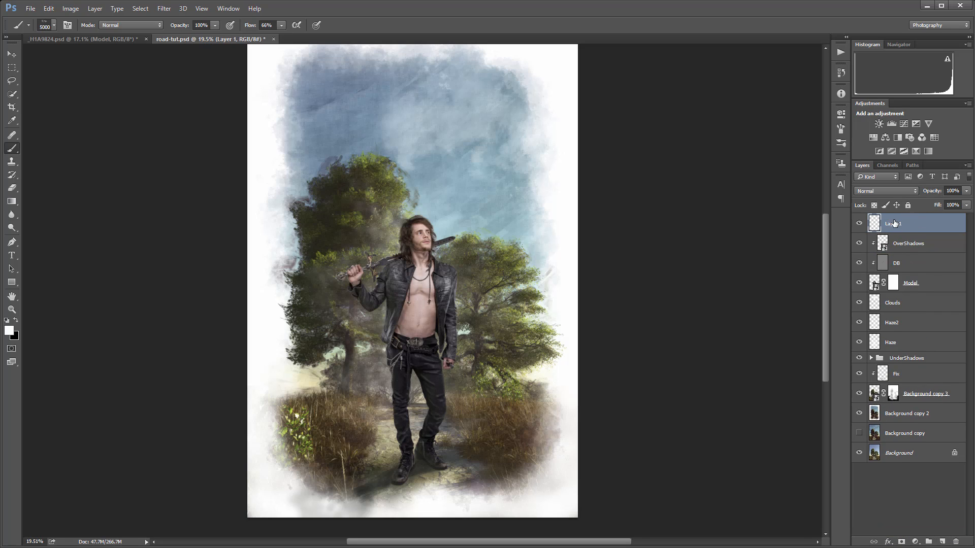
Name the new layer FrontHaze and paint white haze across the model's legs and the grass with the 1796 px textured brush
type("FrontHaze")
key("Return")
right_click(656, 237)
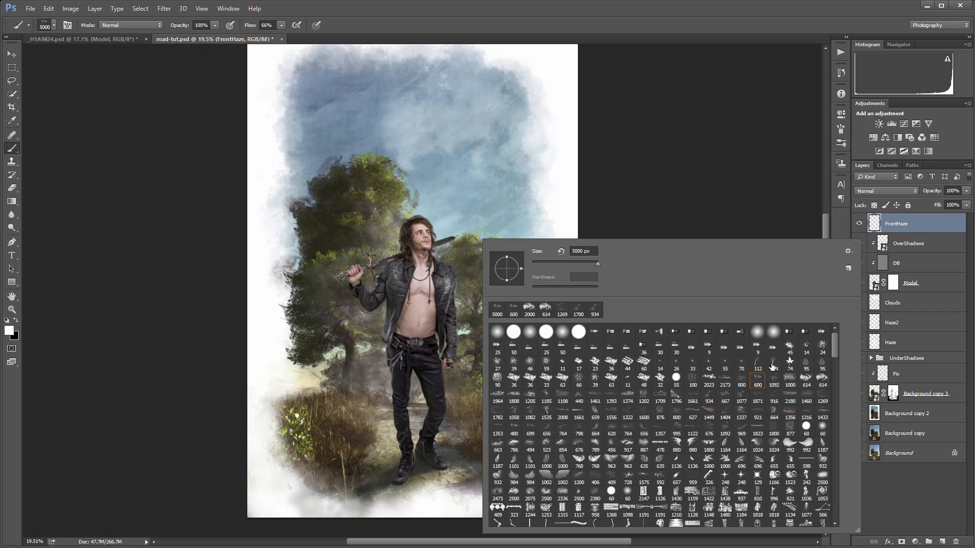
double_click(676, 393)
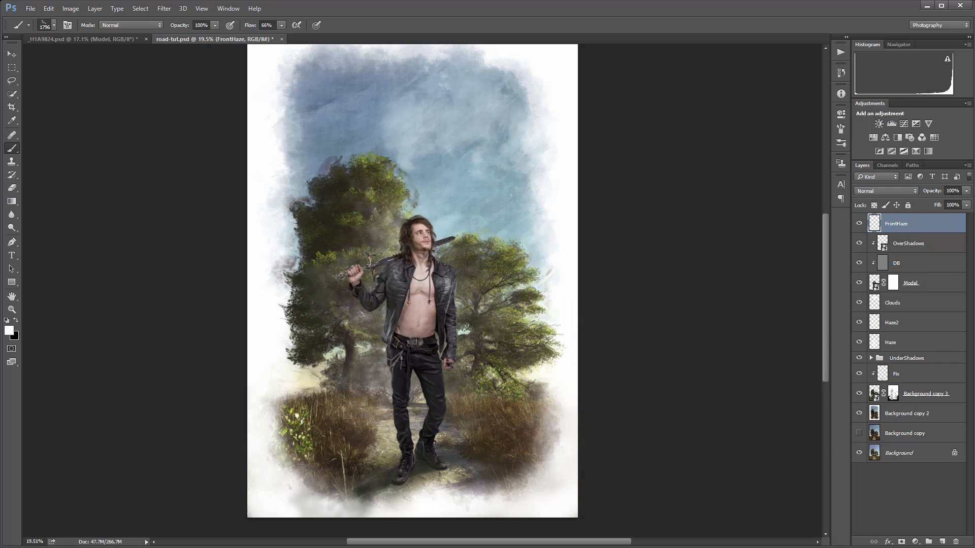
left_click_drag(337, 375, 354, 376)
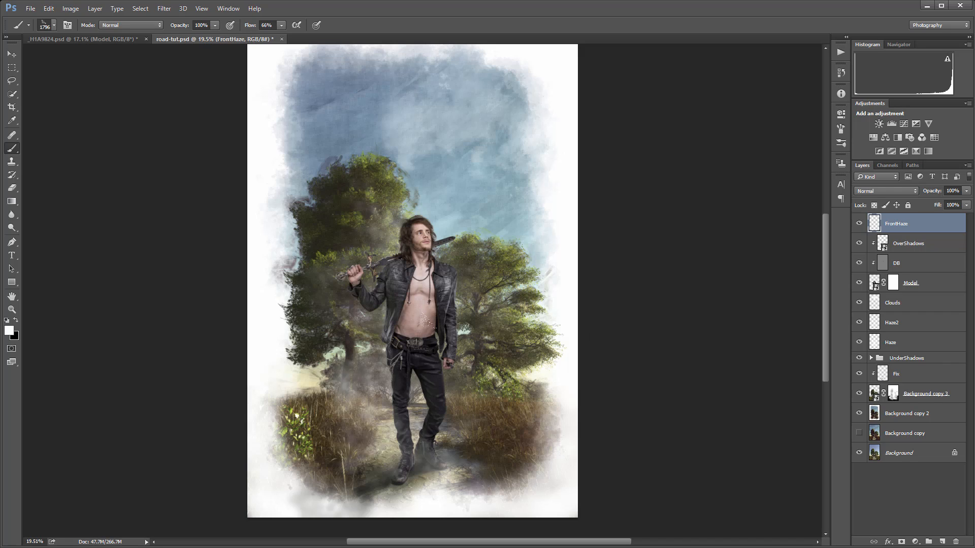
left_click_drag(426, 355, 681, 350)
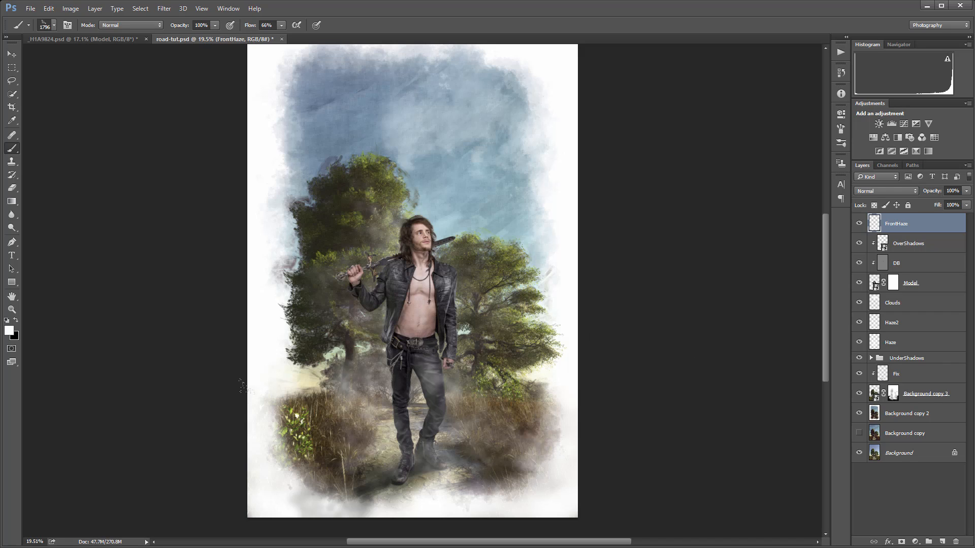
Lower the FrontHaze layer's fill to 38%
left_click(966, 205)
left_click_drag(966, 216, 934, 217)
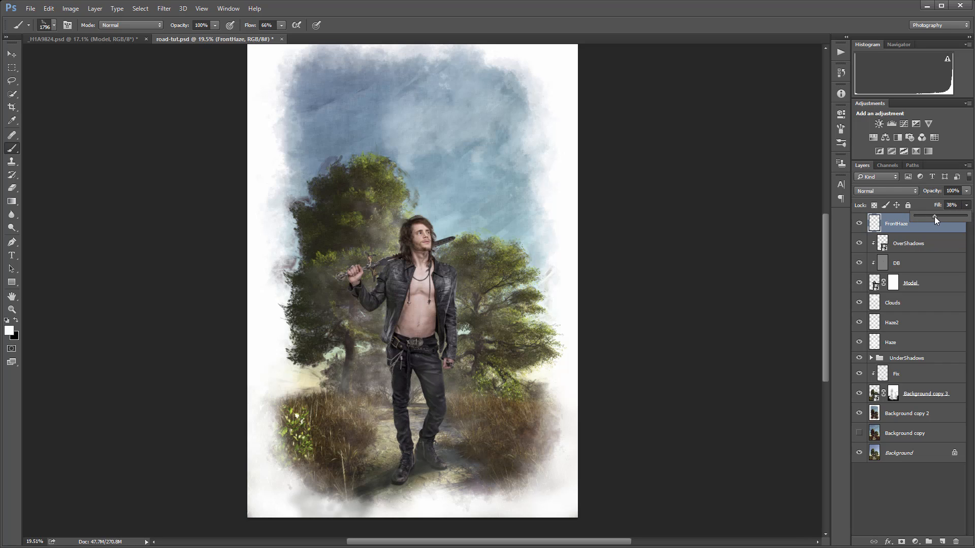
left_click(307, 238)
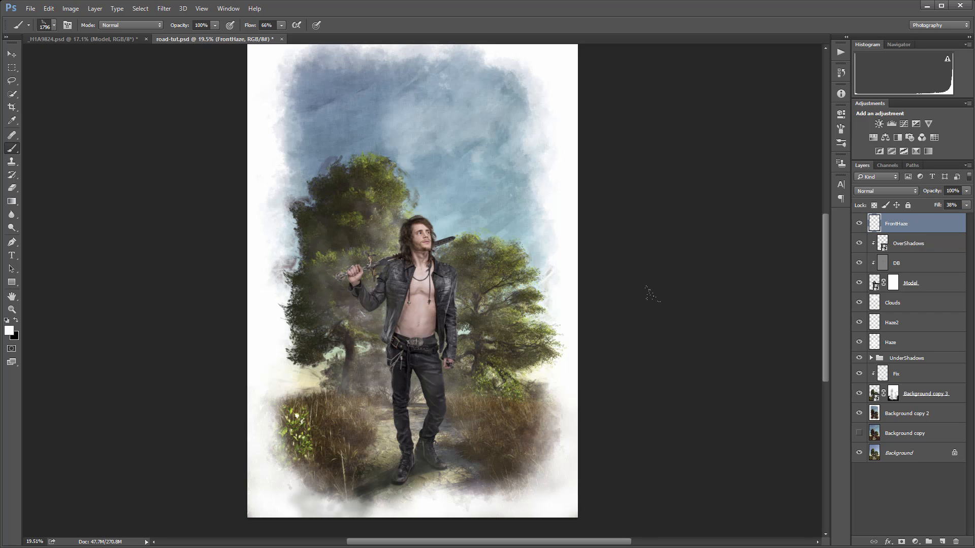
Switch to the 916 px textured brush tip
right_click(442, 199)
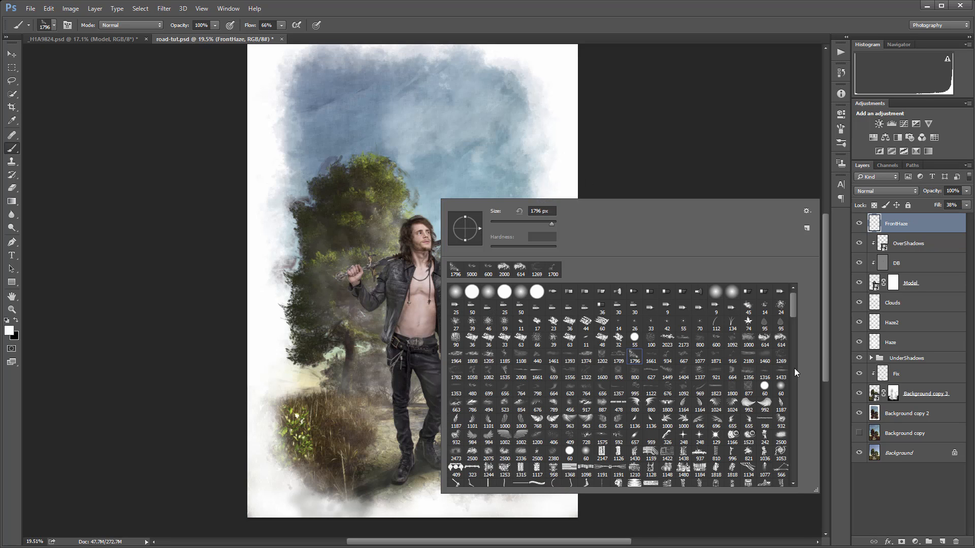
left_click(733, 357)
left_click(732, 172)
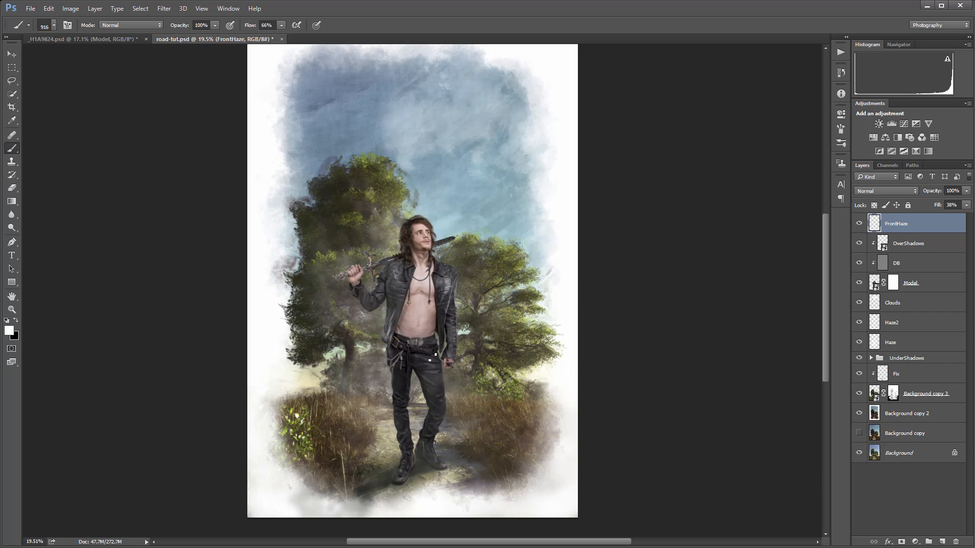
Set the FrontHaze layer's blend mode to Soft Light and its fill to 82%
left_click(966, 205)
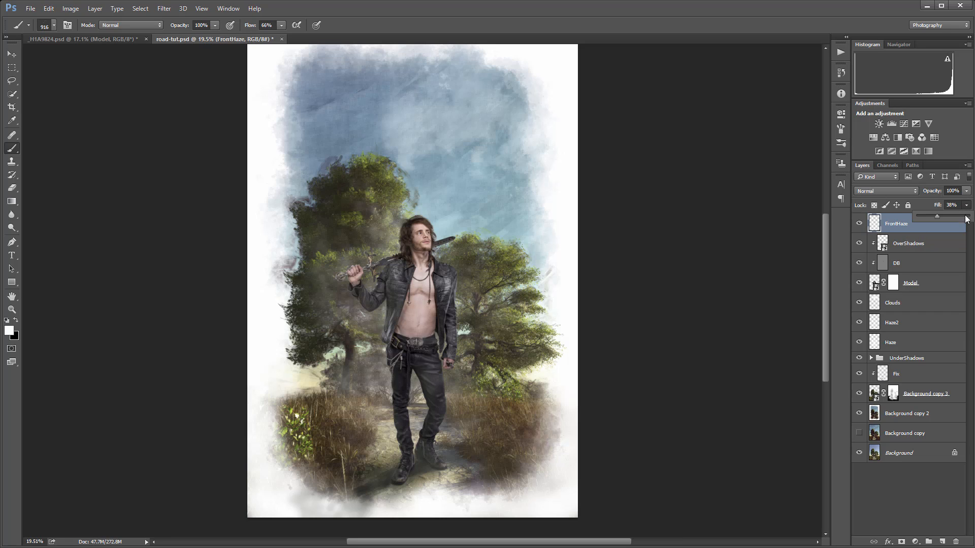
mouse_move(937, 216)
left_mouse_down()
mouse_move(897, 215)
mouse_move(930, 218)
left_mouse_up()
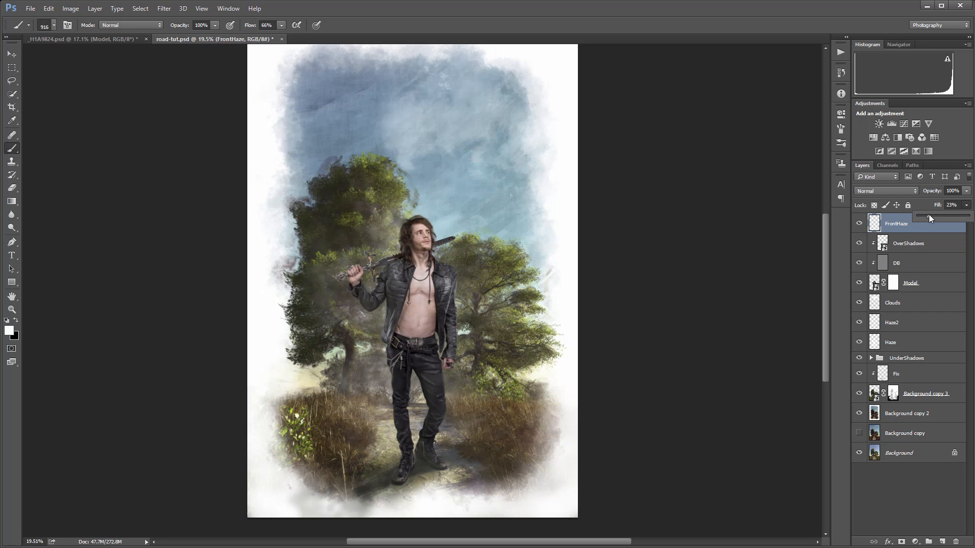
left_click(892, 191)
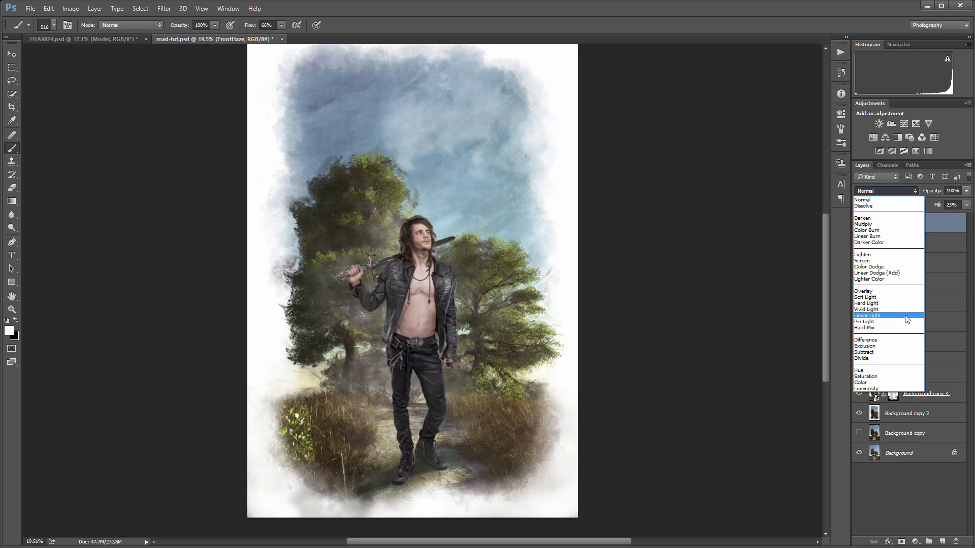
left_click(900, 297)
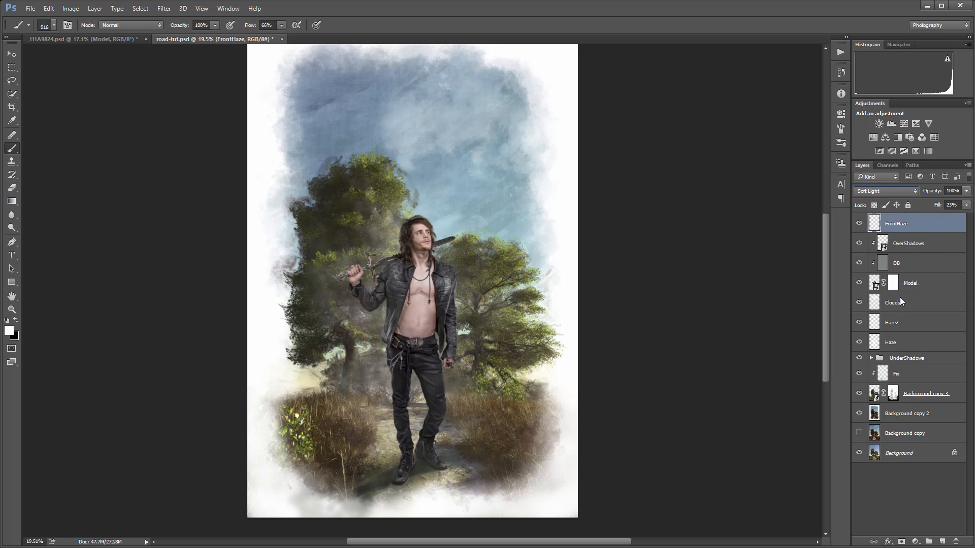
left_click(966, 204)
left_click_drag(931, 217, 960, 217)
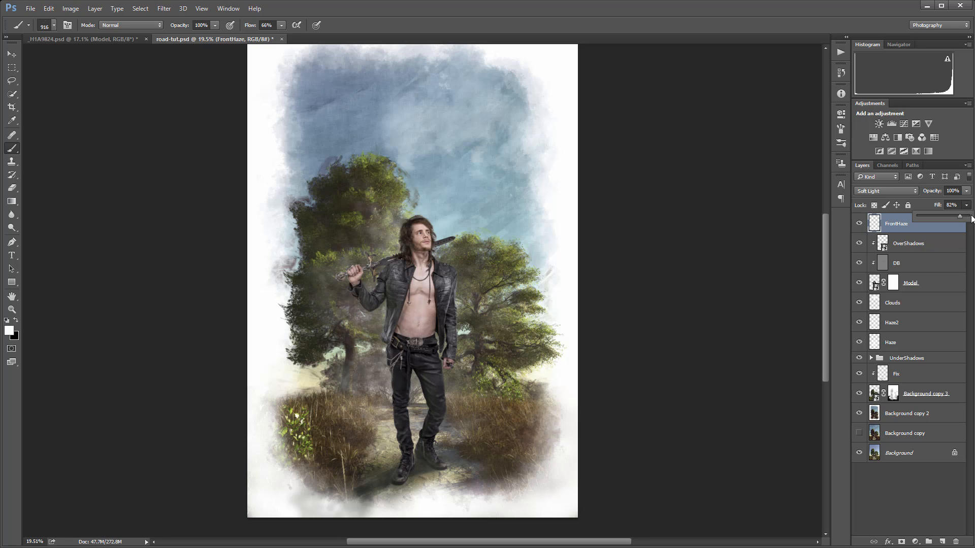
Add a new layer above Clouds and name it LightStrikes
left_click(929, 303)
left_click(942, 542)
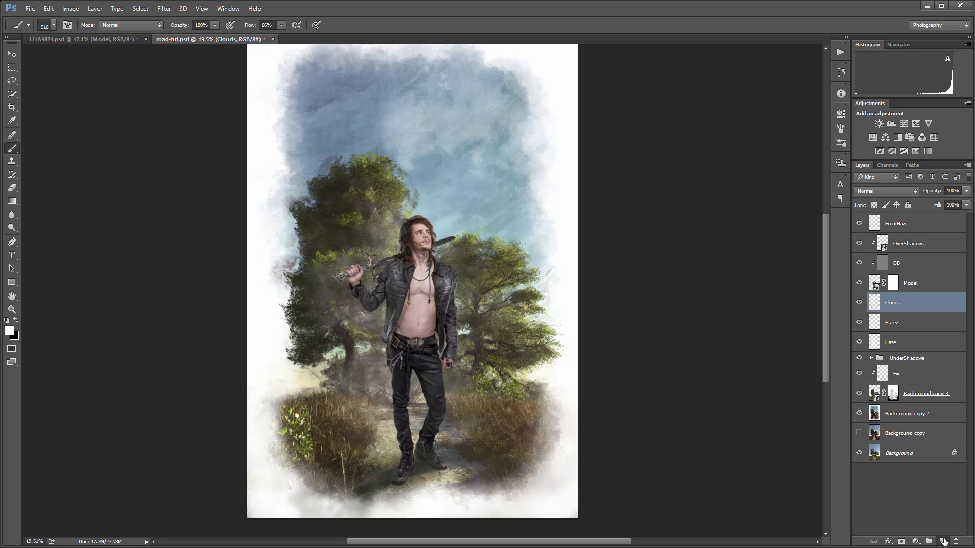
double_click(893, 303)
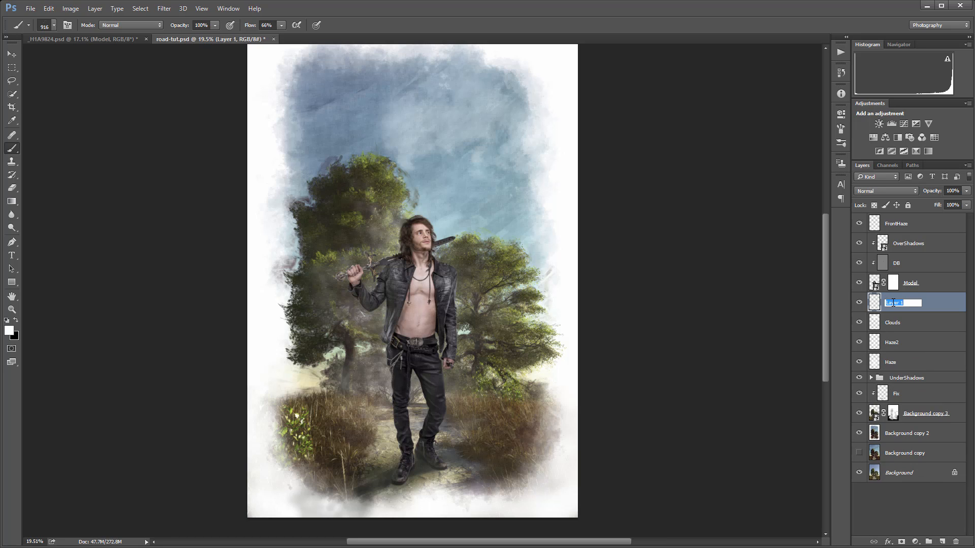
type("LightStrikes")
left_click(955, 311)
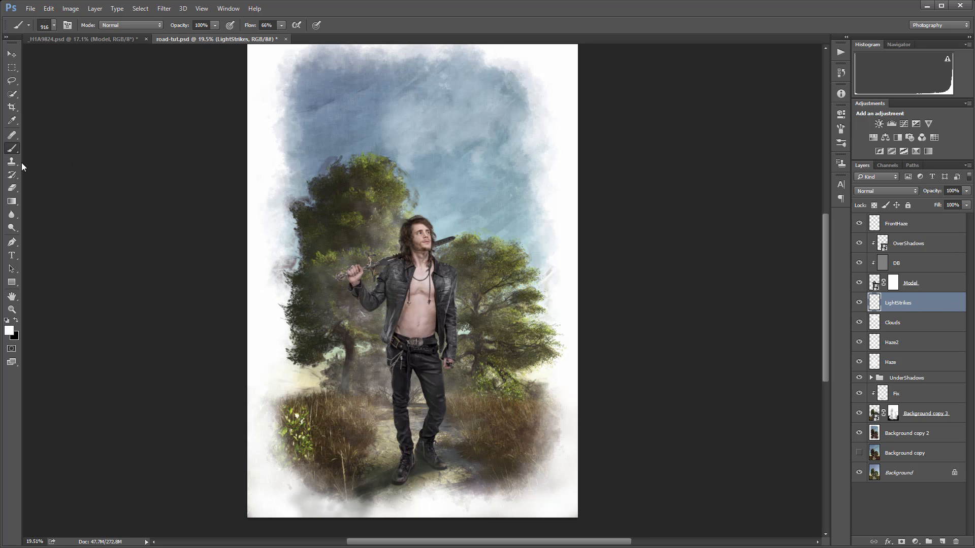
Paint straight white rays radiating from behind the model's chest in all directions on LightStrikes with a 200 px soft round brush
left_click(519, 337)
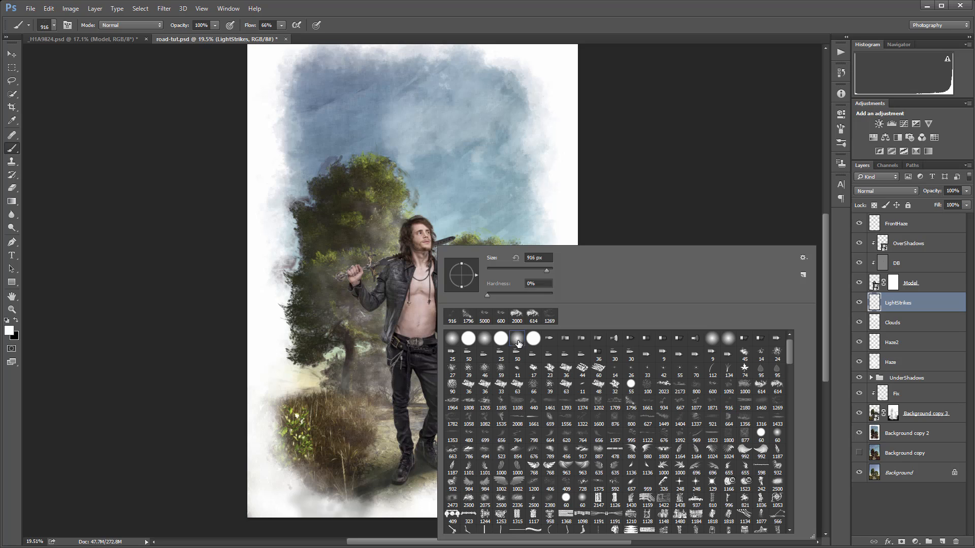
key("Return")
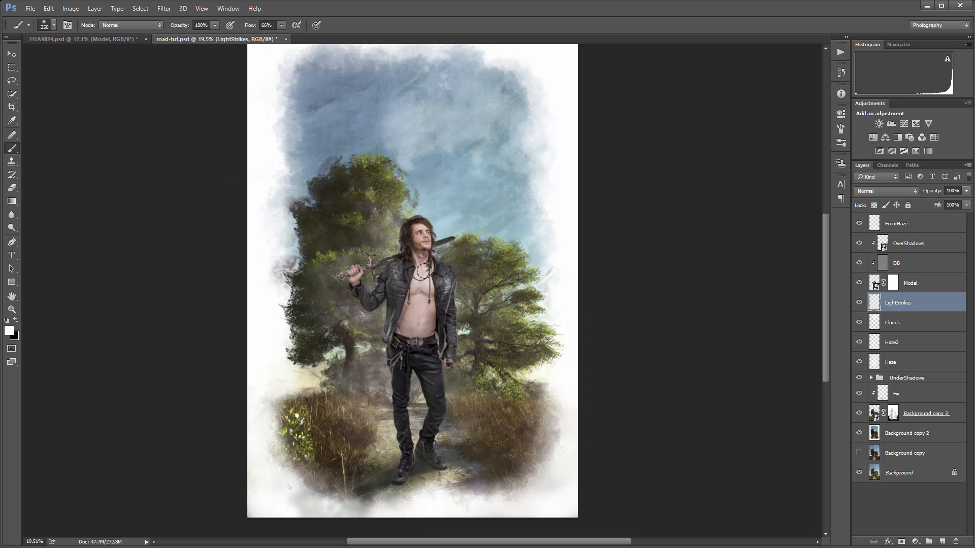
key("bracketleft")
left_click(417, 48, "shift")
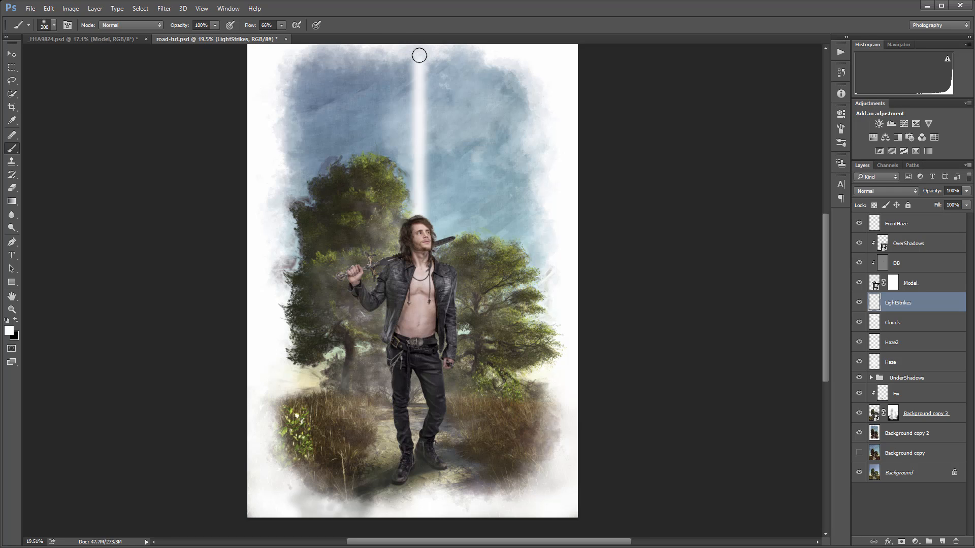
left_click(420, 276)
left_click(306, 399, "shift")
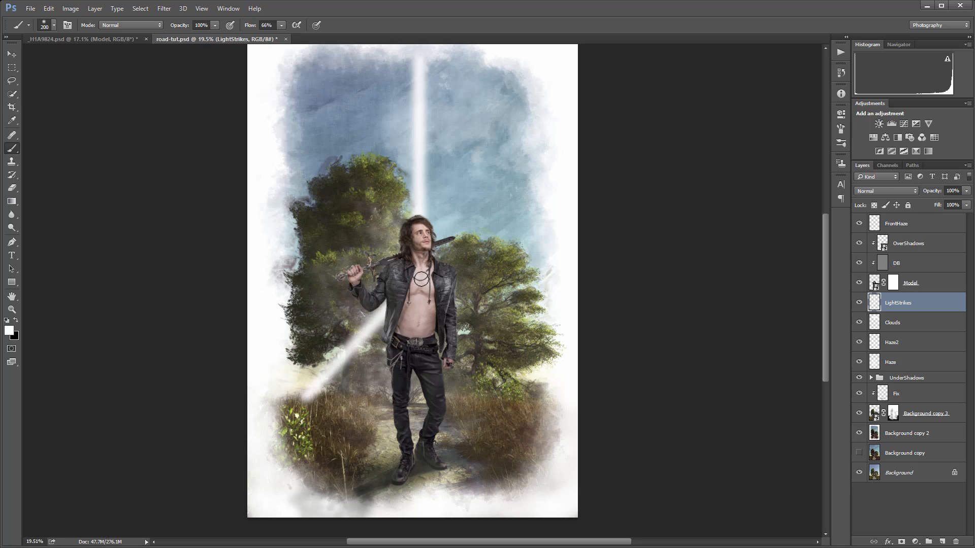
left_click(539, 394, "shift")
left_click(422, 279)
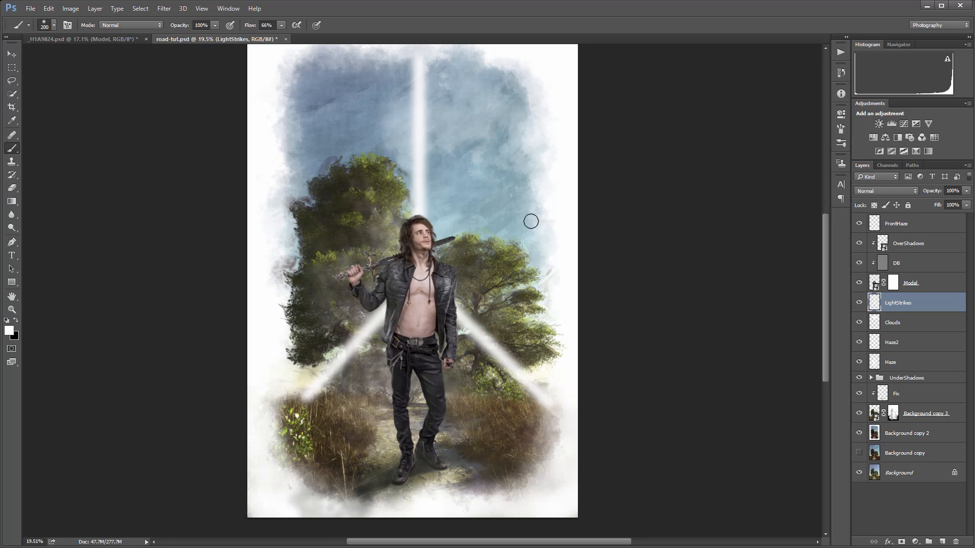
left_click(529, 207, "shift")
left_click(414, 273)
left_click(257, 168, "shift")
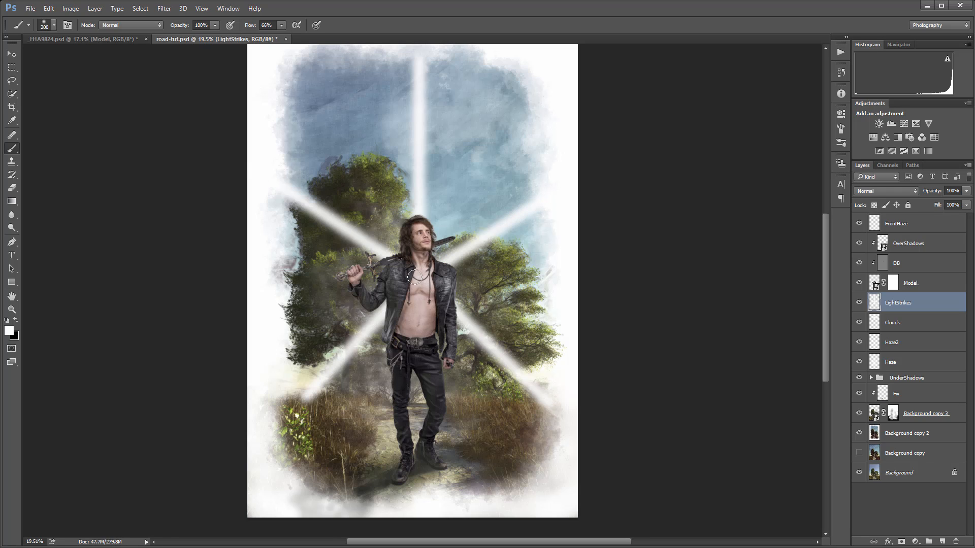
left_click(413, 272)
left_click(264, 273, "shift")
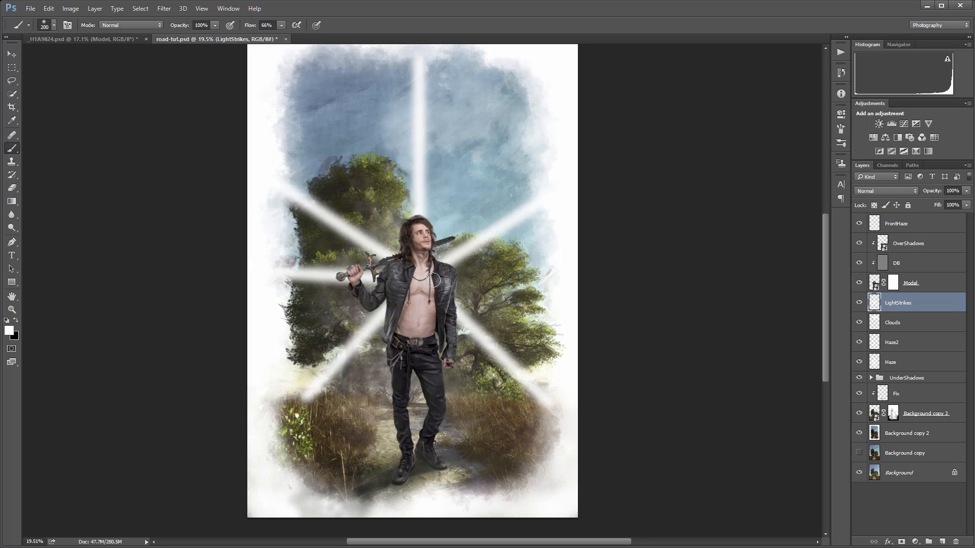
left_click(555, 270, "shift")
left_click(412, 290)
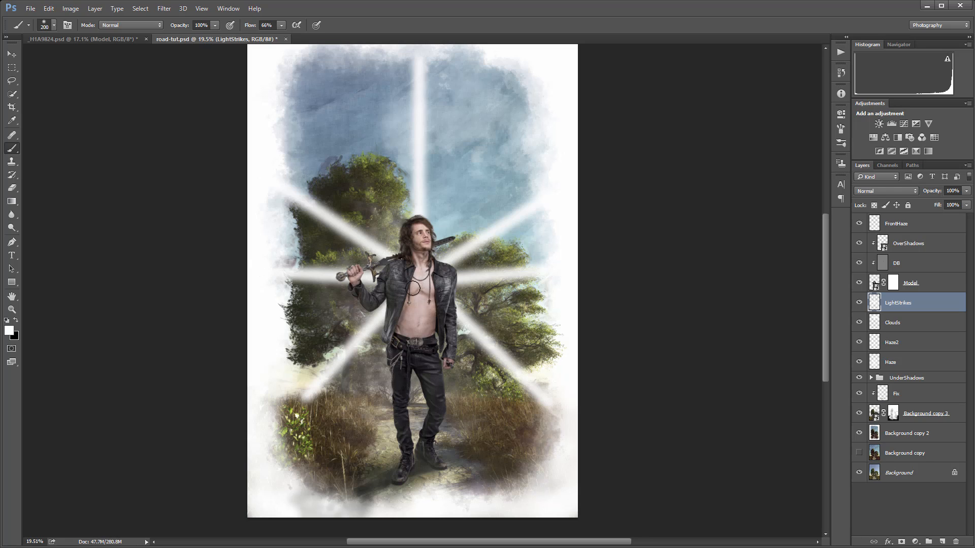
left_click(461, 390, "shift")
left_click(421, 302)
left_click(417, 402, "shift")
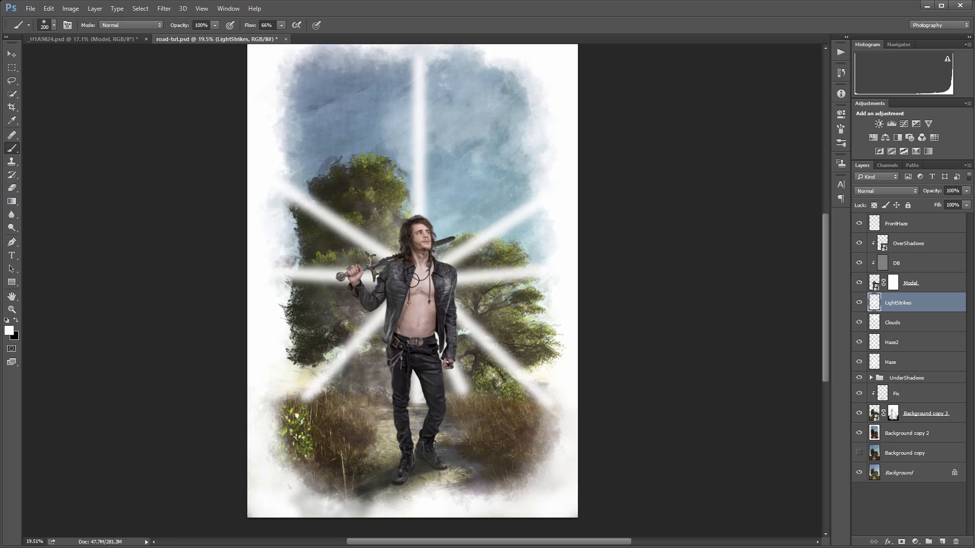
left_click(471, 186)
left_click(440, 252, "shift")
left_click(418, 283)
left_click(367, 160, "shift")
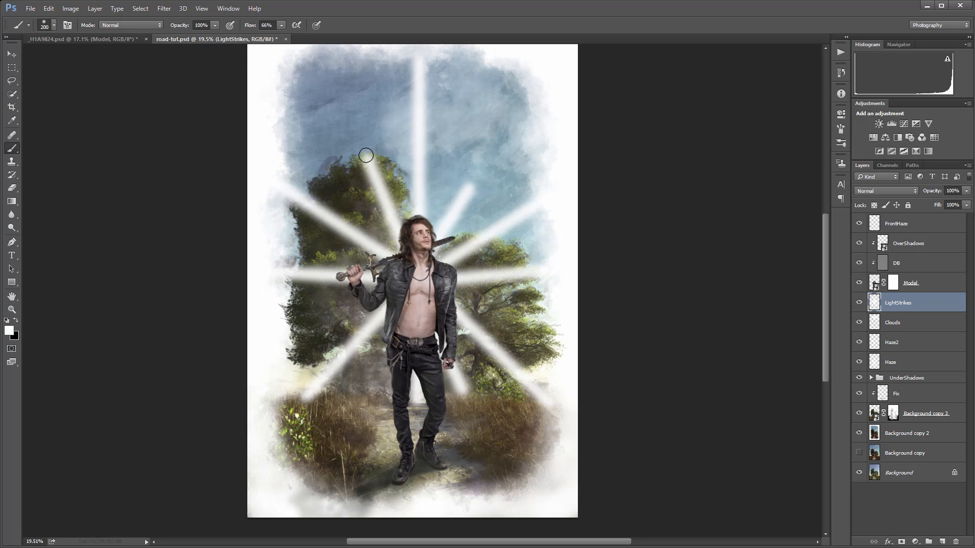
Soften the rays on the LightStrikes layer with a Gaussian Blur of 63.5 pixels radius
left_click(164, 8)
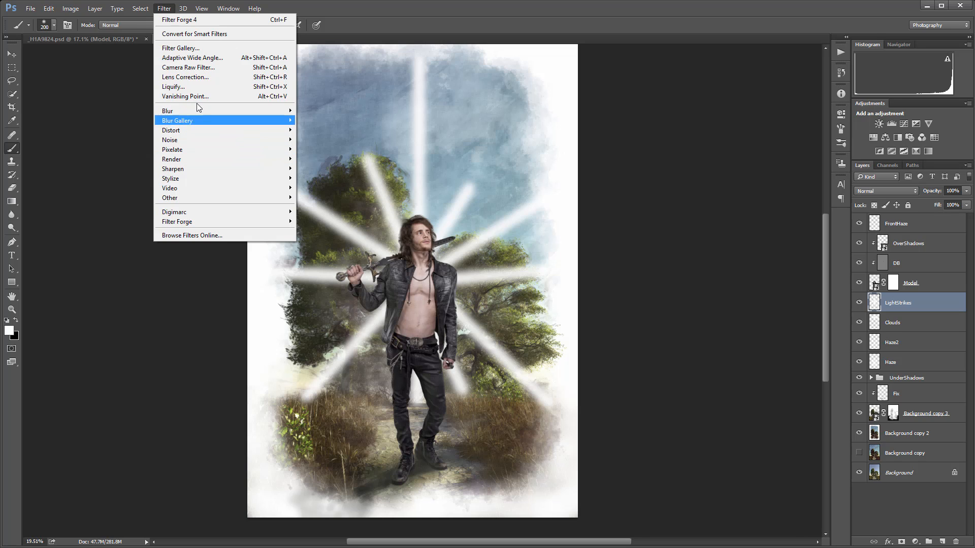
mouse_move(194, 107)
left_click(122, 149)
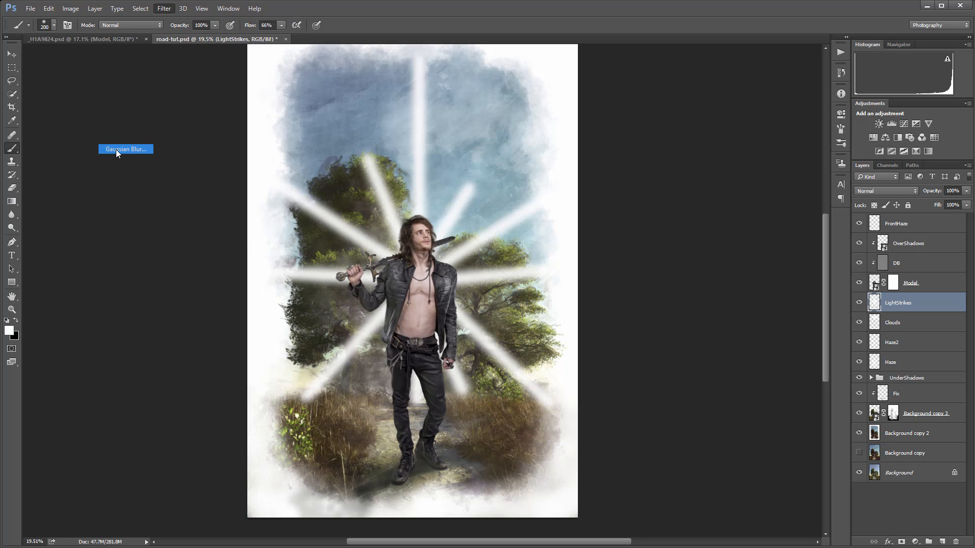
left_click_drag(605, 251, 638, 250)
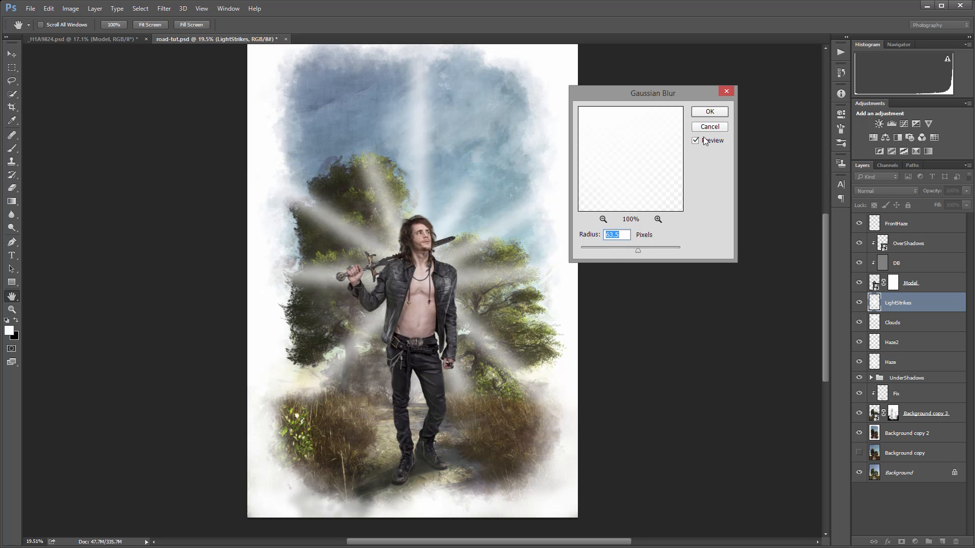
left_click(710, 111)
Set the LightStrikes layer's blend mode to Soft Light and toggle its visibility to compare the image with and without the rays
key("b")
left_click(907, 192)
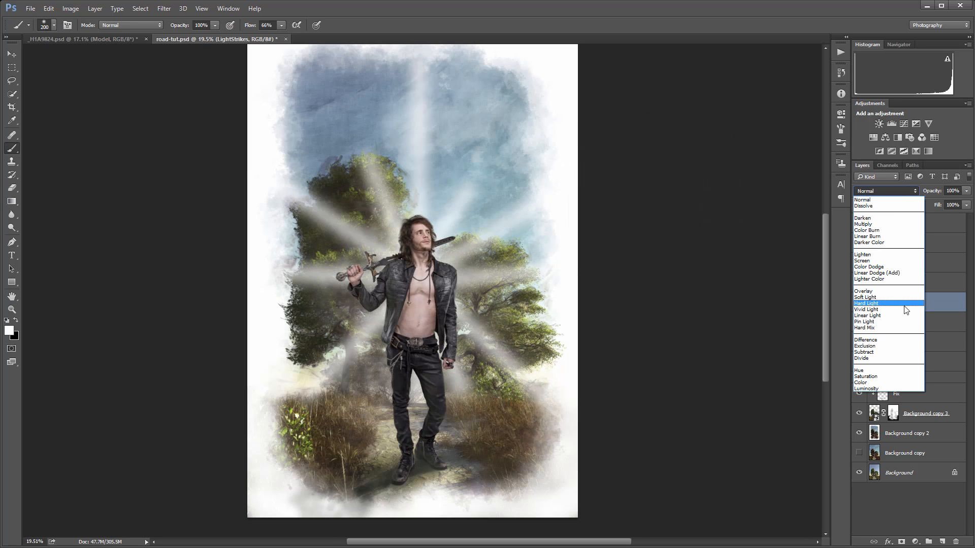
left_click(896, 305)
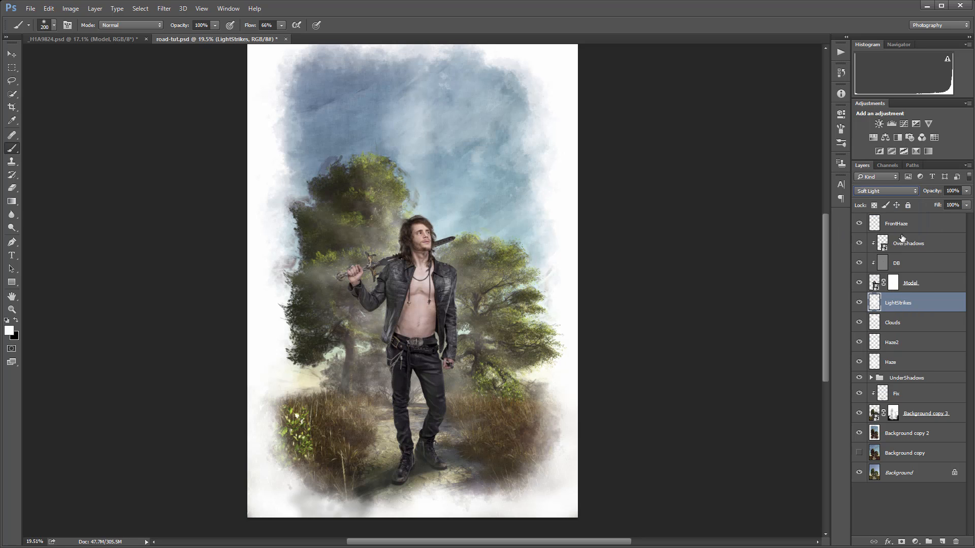
left_click(859, 303)
left_click(859, 303)
left_click(859, 303)
left_click(859, 303)
Stamp all visible layers into a new merged layer above FrontHaze
left_click(937, 232)
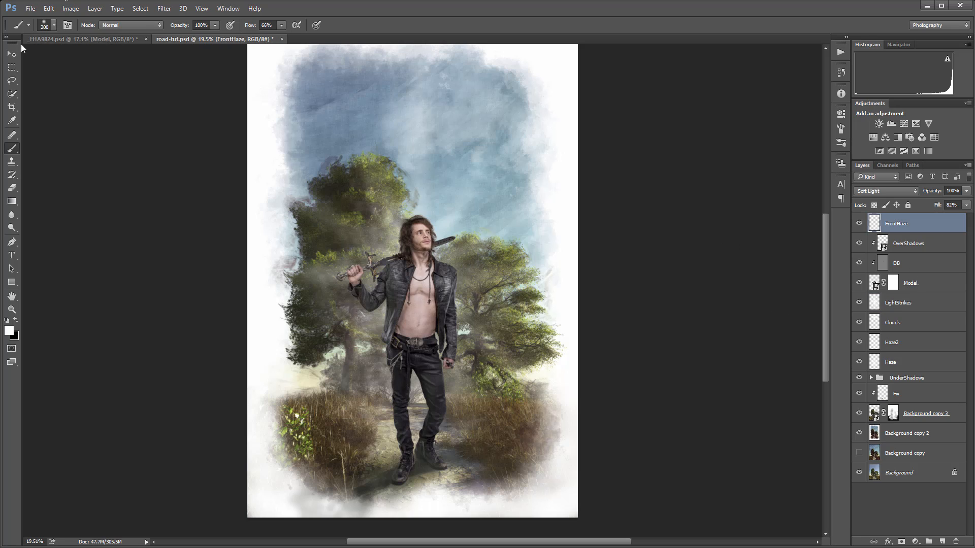
key("v")
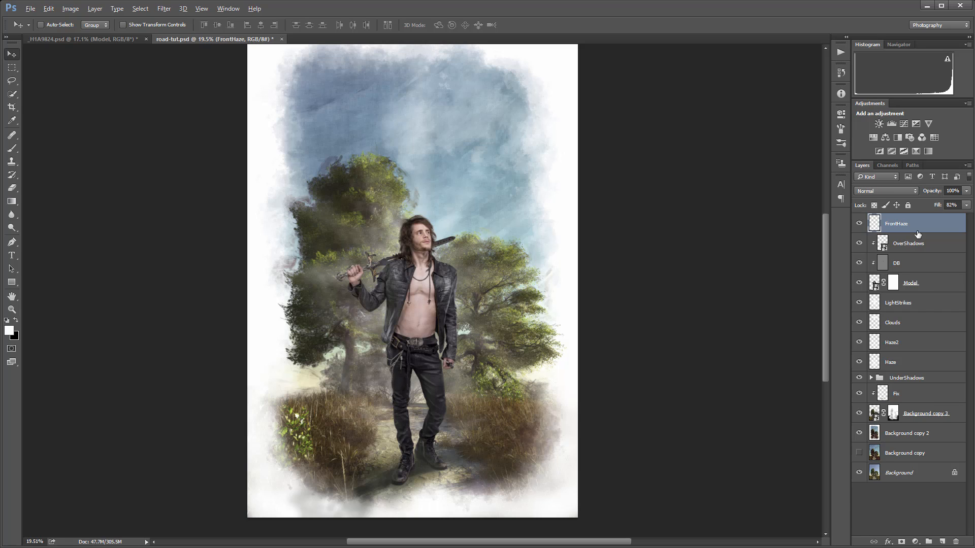
key("ctrl+shift+alt+e")
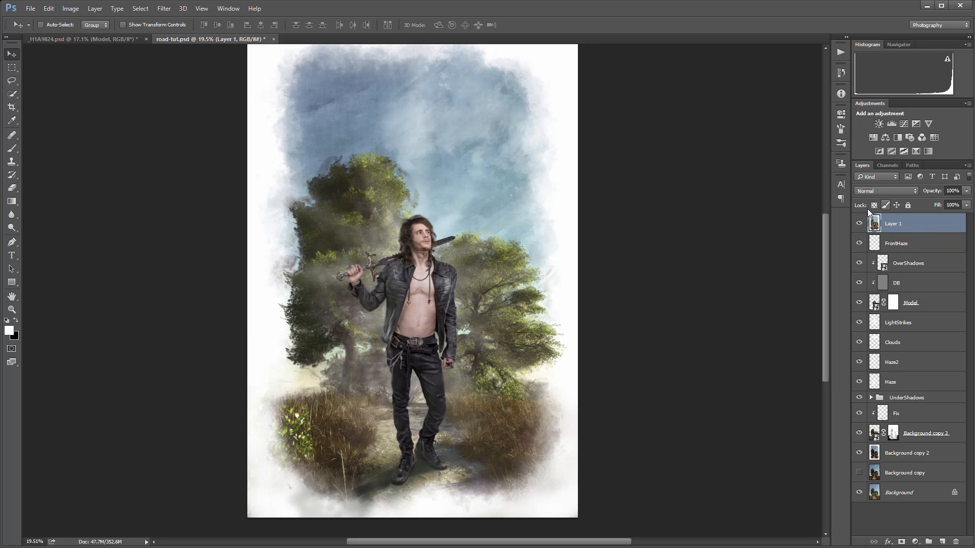
Open the merged Layer 1 in the Filter Forge plugin and switch to its window
left_click(164, 9)
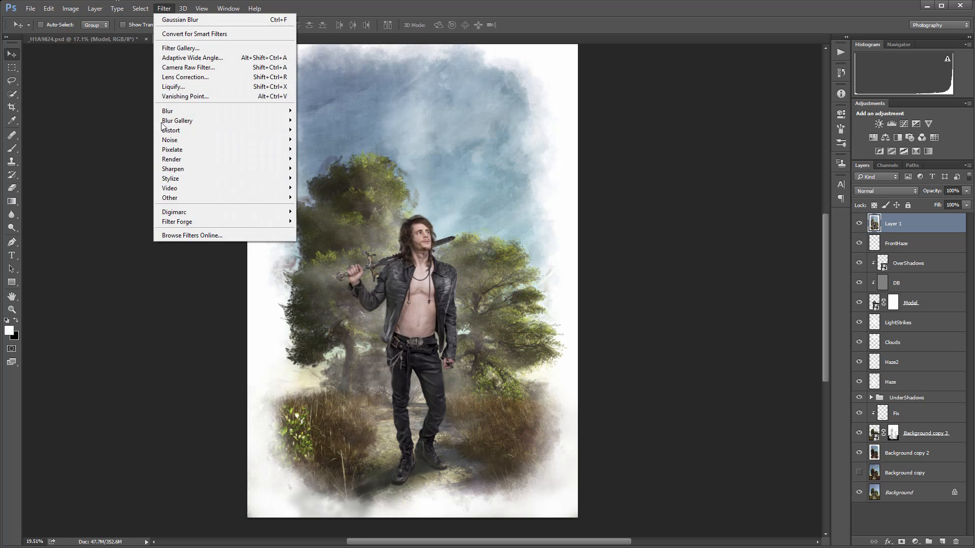
mouse_move(218, 222)
left_click(126, 222)
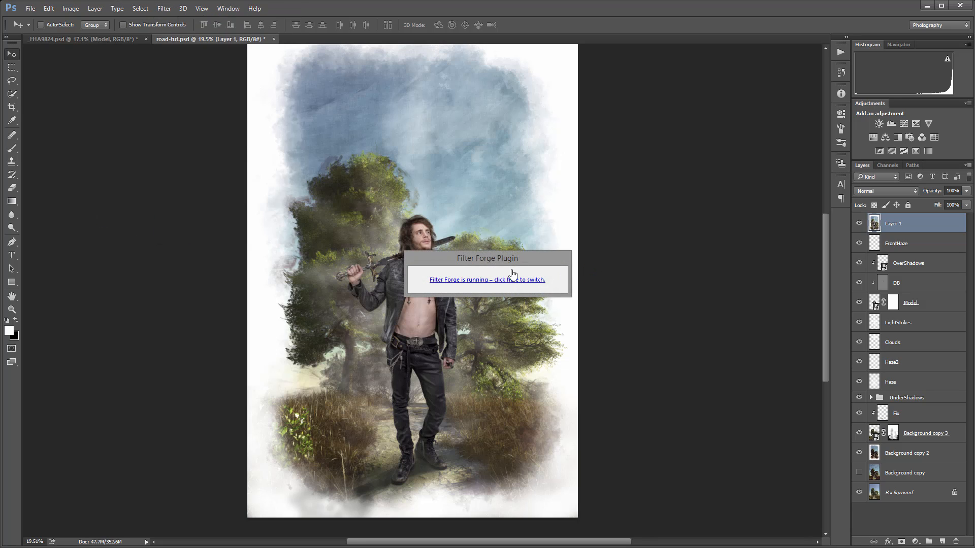
left_click(497, 280)
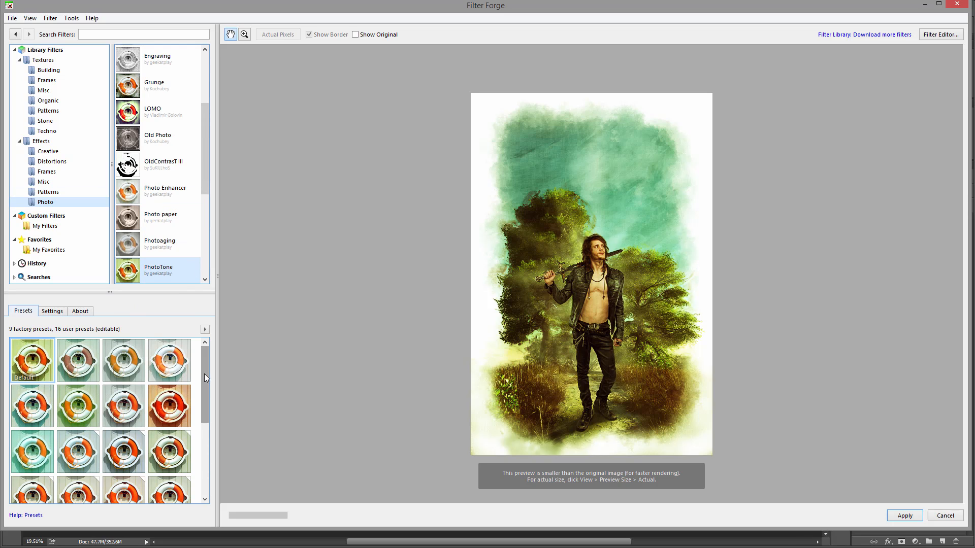
Compare several PhotoTone presets on the image and choose the first preset in the fourth row
scroll(204, 374, "down", 3)
left_click(25, 385)
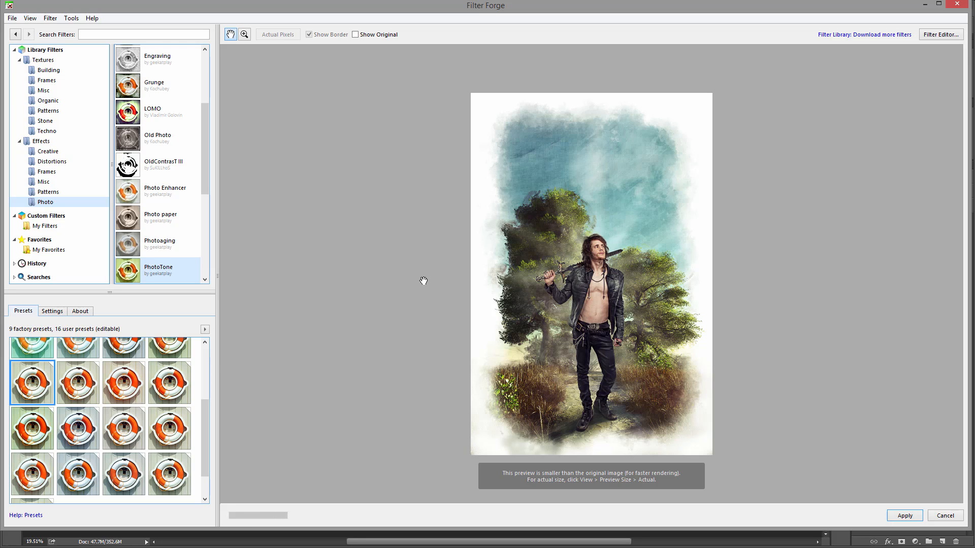
left_click(74, 383)
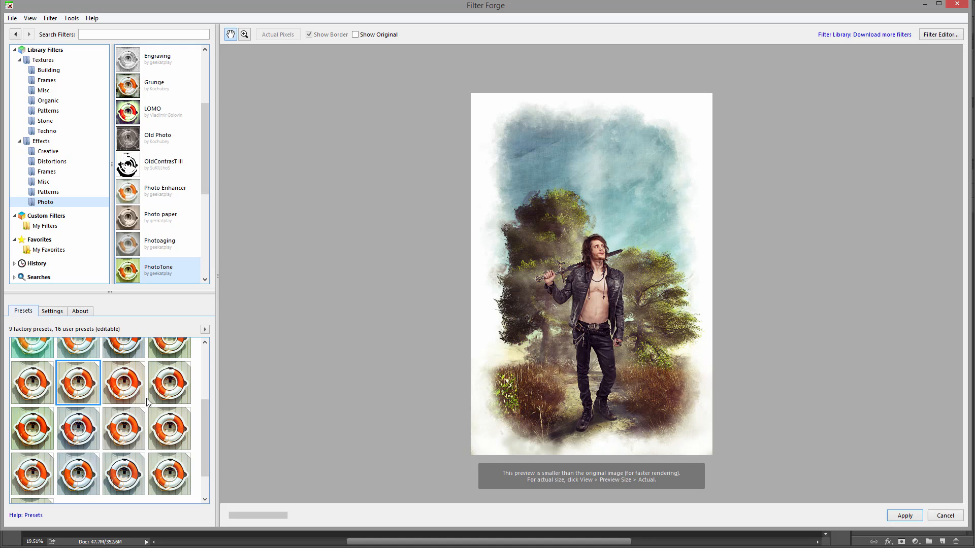
left_click(129, 482)
scroll(128, 478, "down", 1)
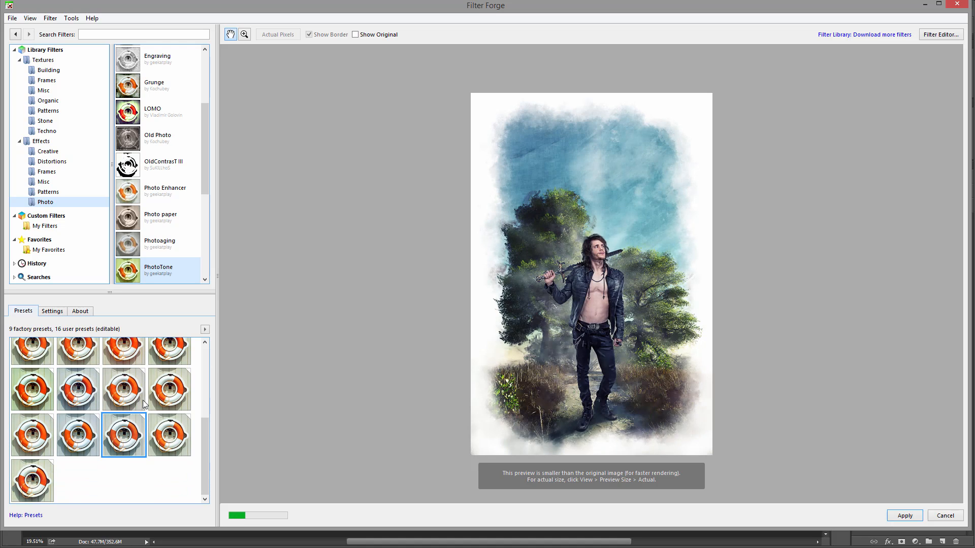
left_click(170, 442)
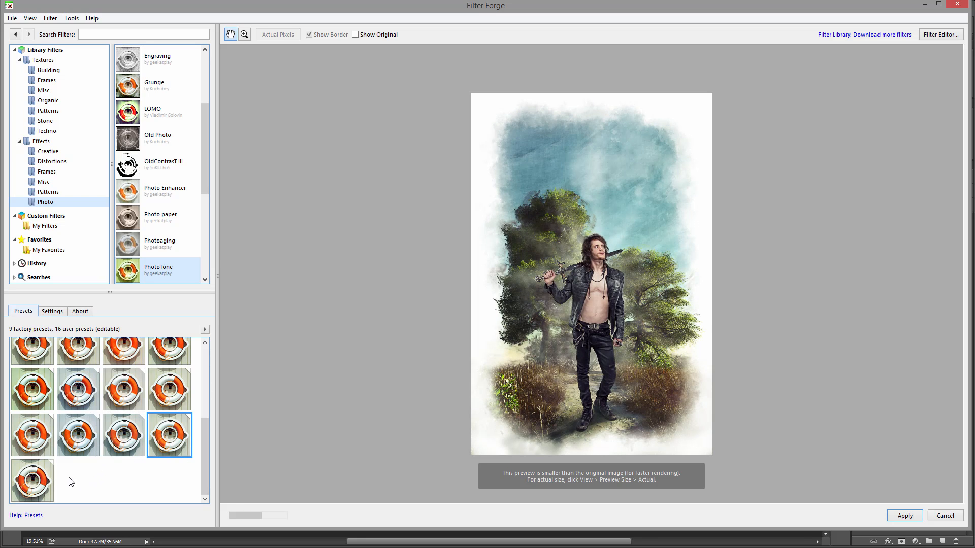
left_click(35, 485)
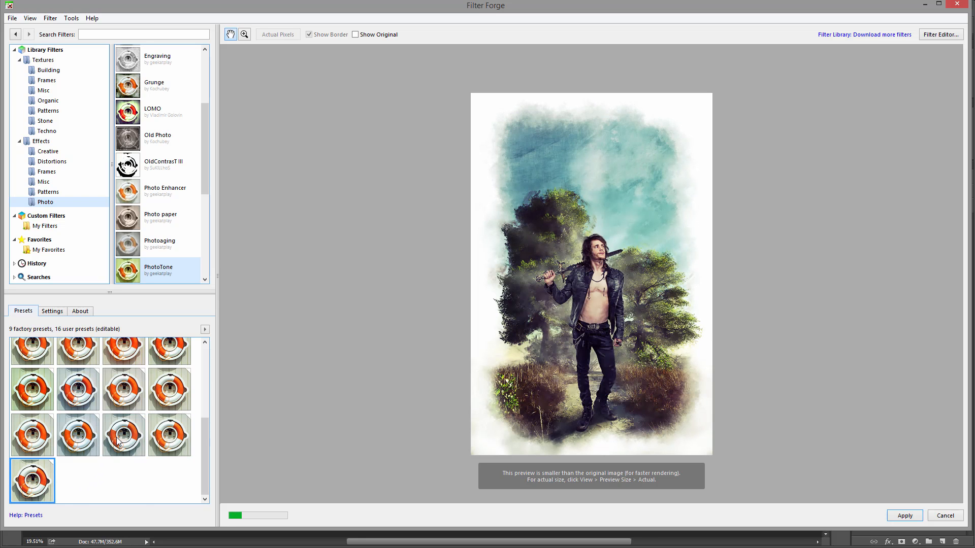
scroll(41, 457, "up", 2)
left_click(48, 423)
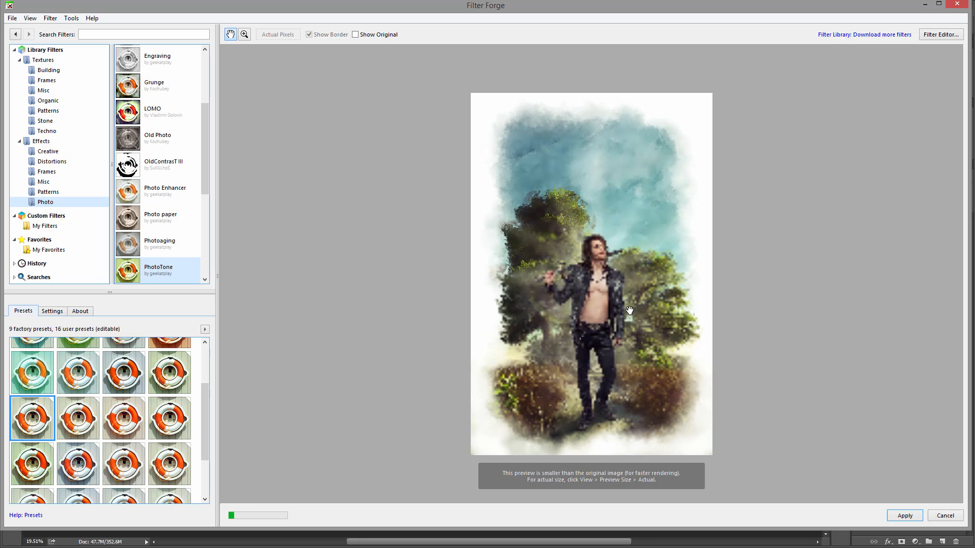
Fine-tune the PhotoTone filter with B Cycle 19, W Cycle 86 and Saturation 52, and apply it to the layer
left_click(52, 311)
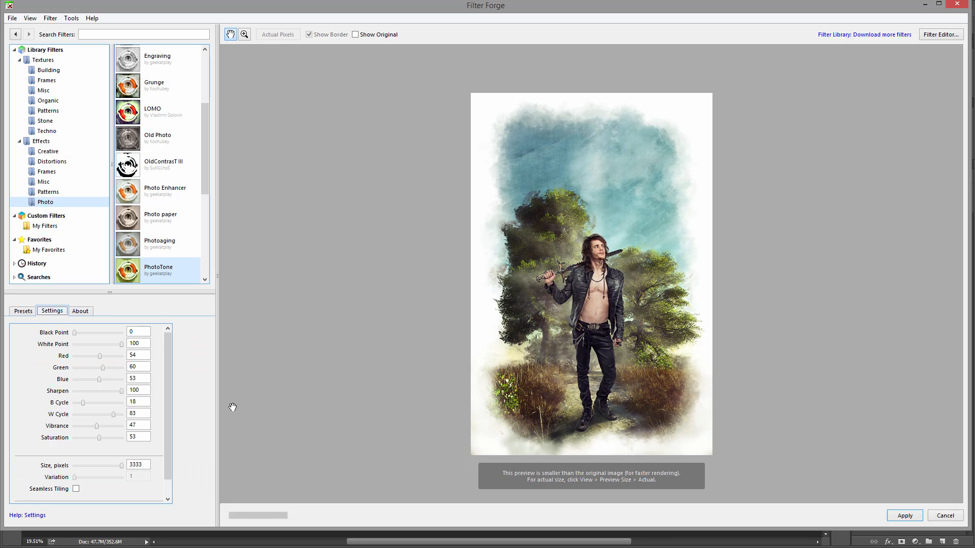
left_click_drag(122, 344, 163, 348)
mouse_move(98, 438)
left_mouse_down()
mouse_move(75, 438)
mouse_move(127, 449)
mouse_move(99, 442)
left_mouse_up()
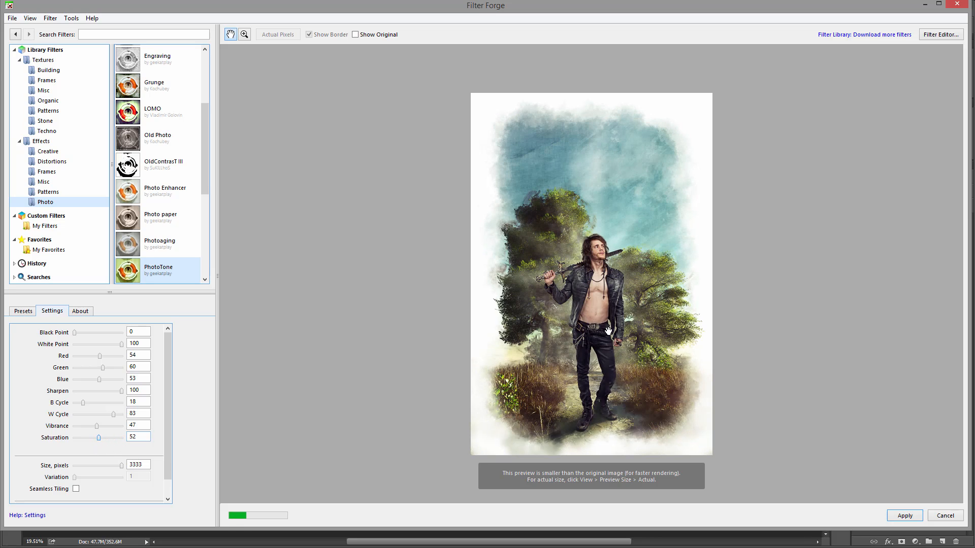
left_click_drag(83, 404, 115, 414)
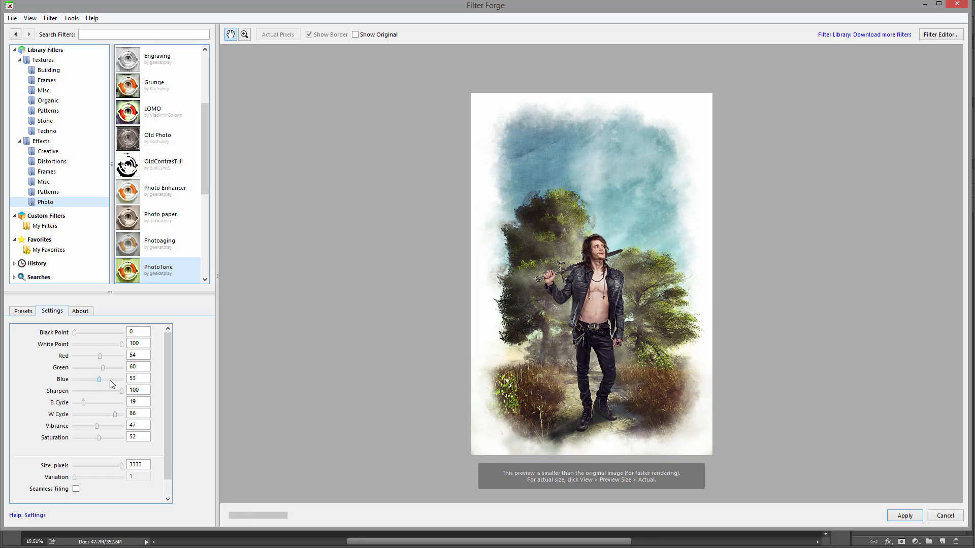
left_click_drag(110, 380, 102, 358)
left_click(905, 516)
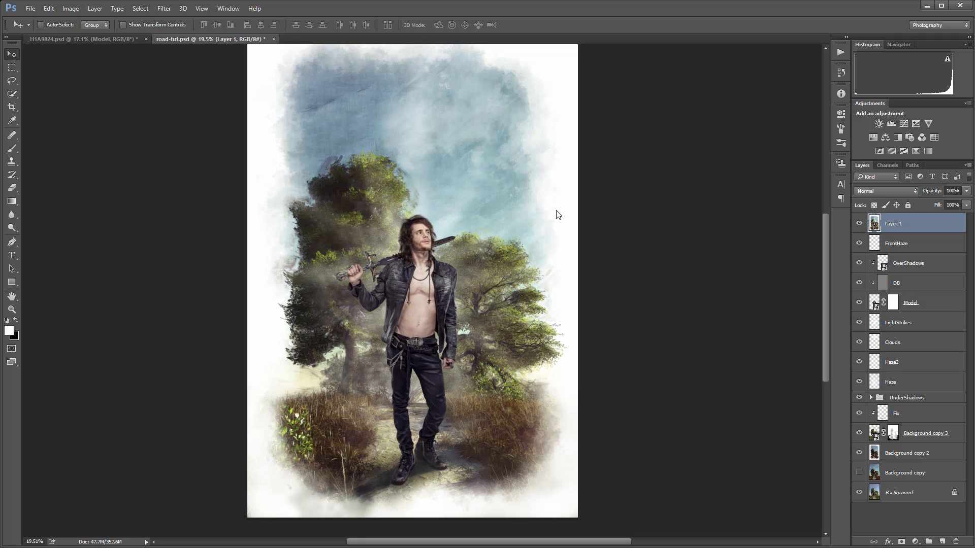
Compare the image with and without the filtered Layer 1 and reduce the layer's fill to 85%
left_click(859, 224)
left_click(860, 223)
left_click(967, 205)
left_click_drag(908, 217, 964, 218)
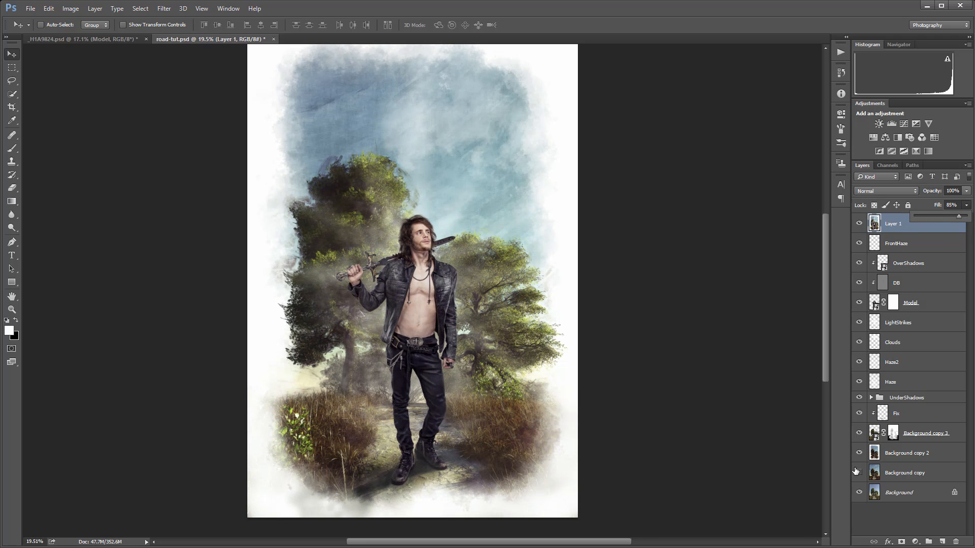
Add a Curves adjustment layer above Layer 1 and try reshaping the shadows of its Red channel
left_click(915, 542)
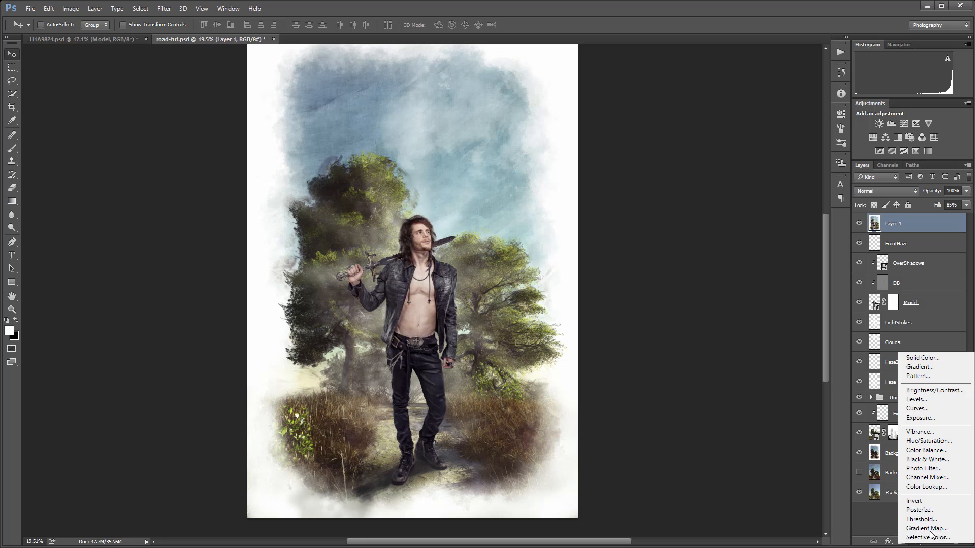
left_click(950, 412)
left_click(724, 151)
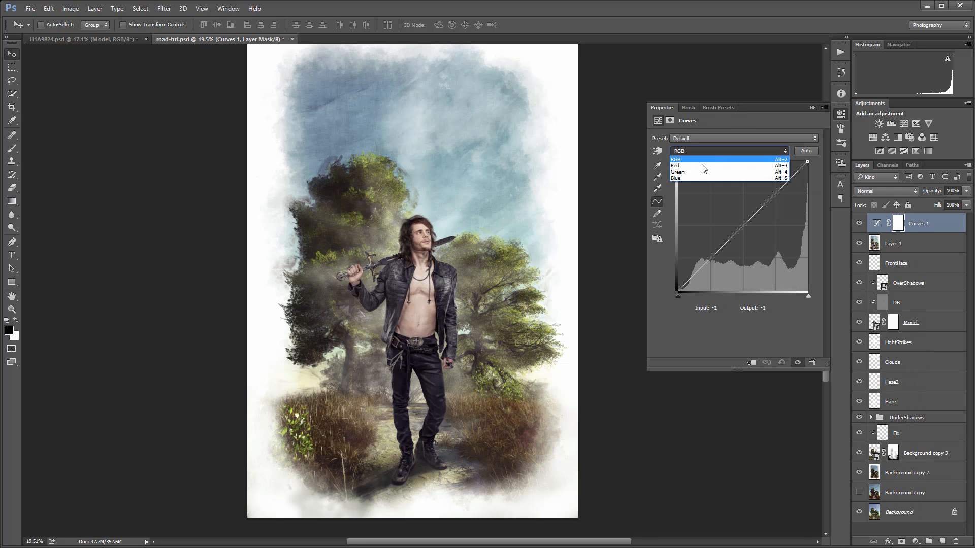
left_click(708, 159)
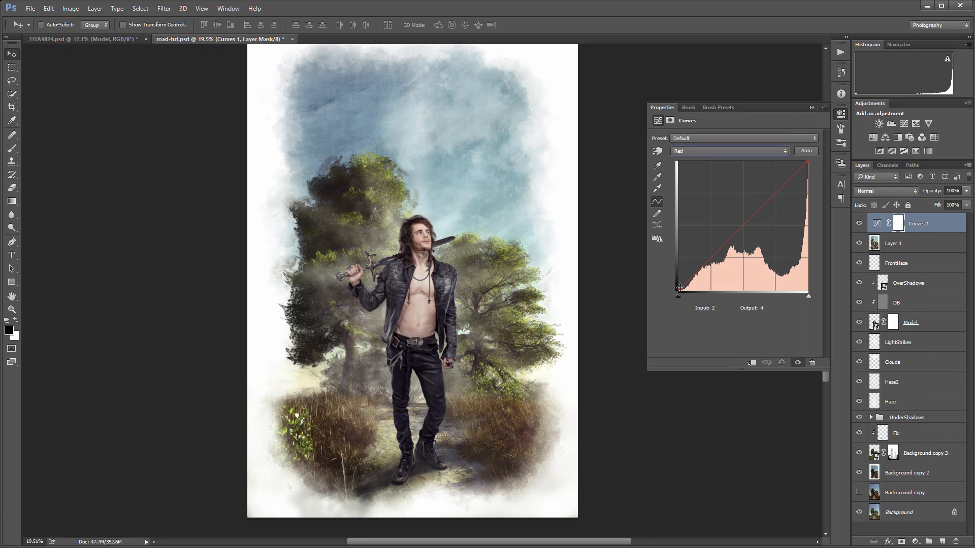
left_click_drag(679, 287, 691, 290)
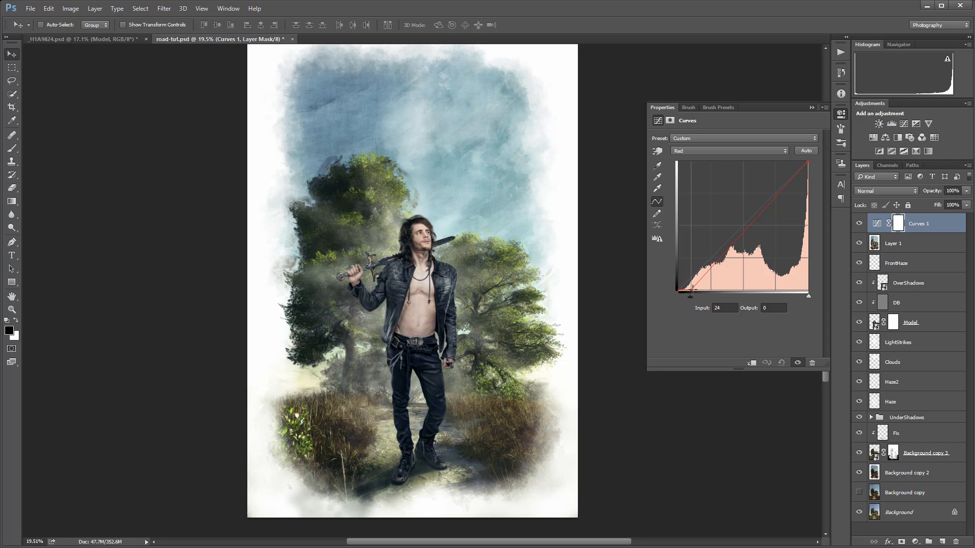
left_click(720, 252)
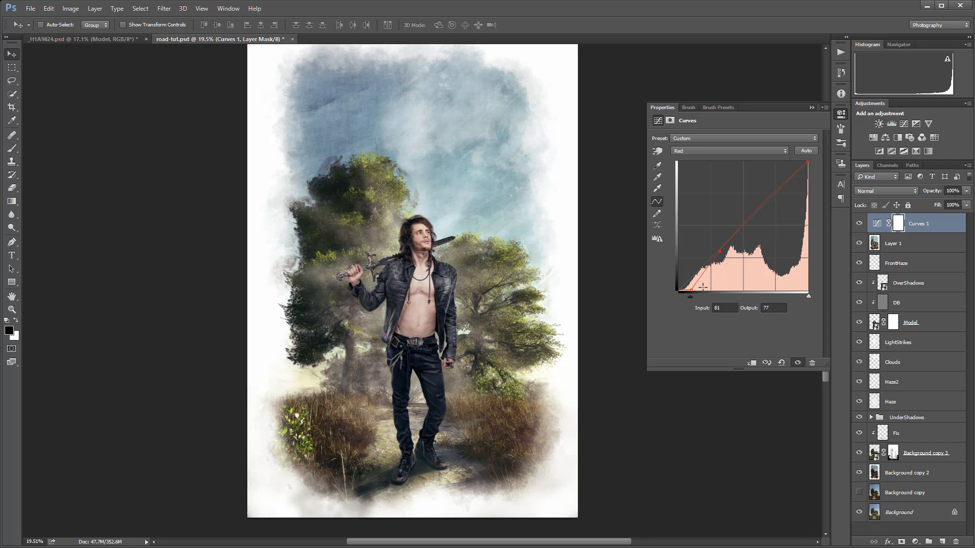
left_click_drag(692, 290, 673, 290)
Try raising the Blue channel's black point to output 7, compare the effect, and delete the Curves layer
left_click(730, 150)
left_click(711, 178)
left_click(858, 224)
left_click(858, 225)
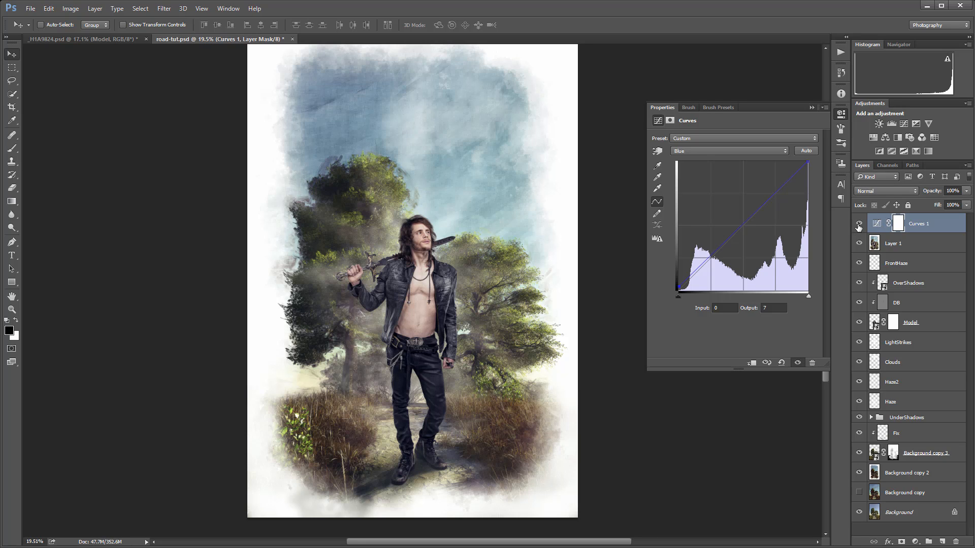
left_click(858, 224)
left_click(858, 224)
left_click_drag(948, 223, 957, 543)
Add a new Curves adjustment layer and move its RGB white point to input 4, output 255 to whiten the image
left_click(915, 542)
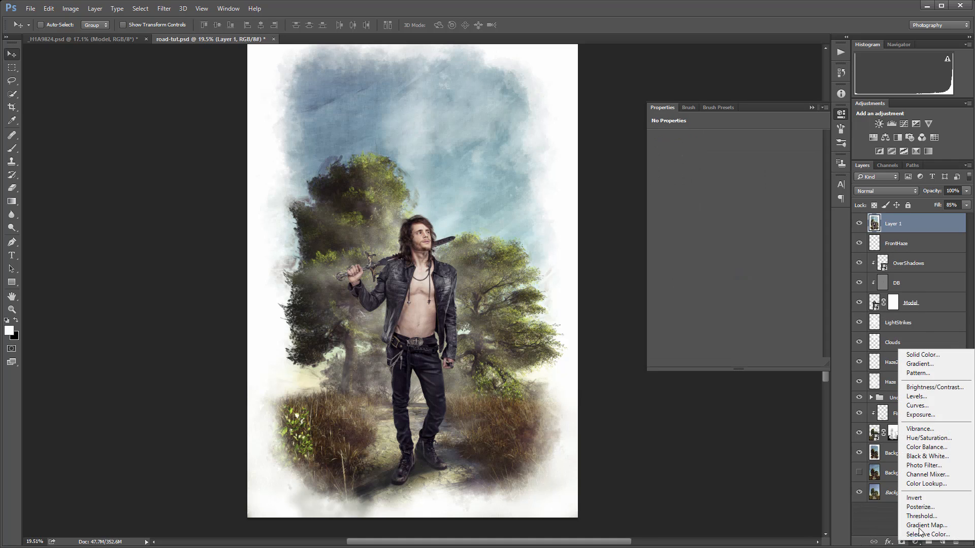
left_click(942, 406)
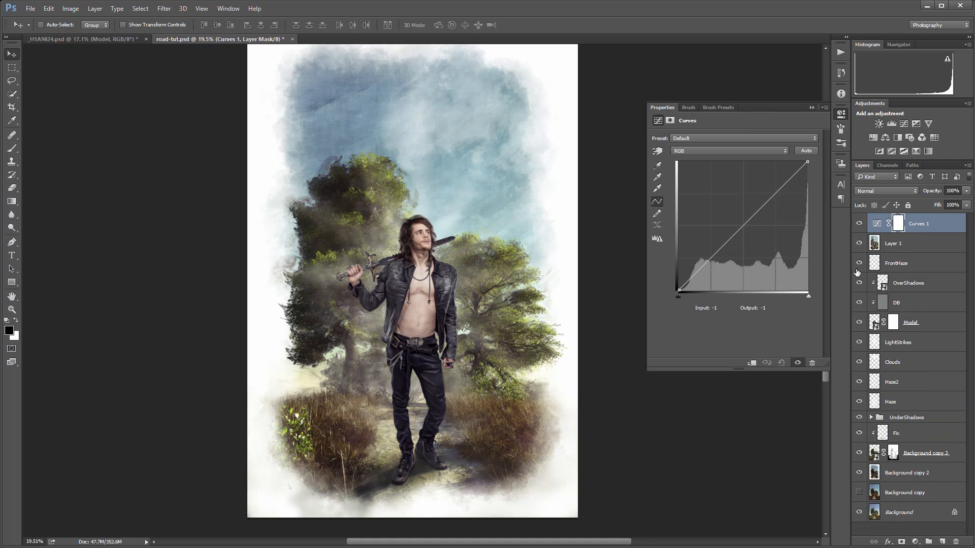
left_click_drag(808, 163, 486, 140)
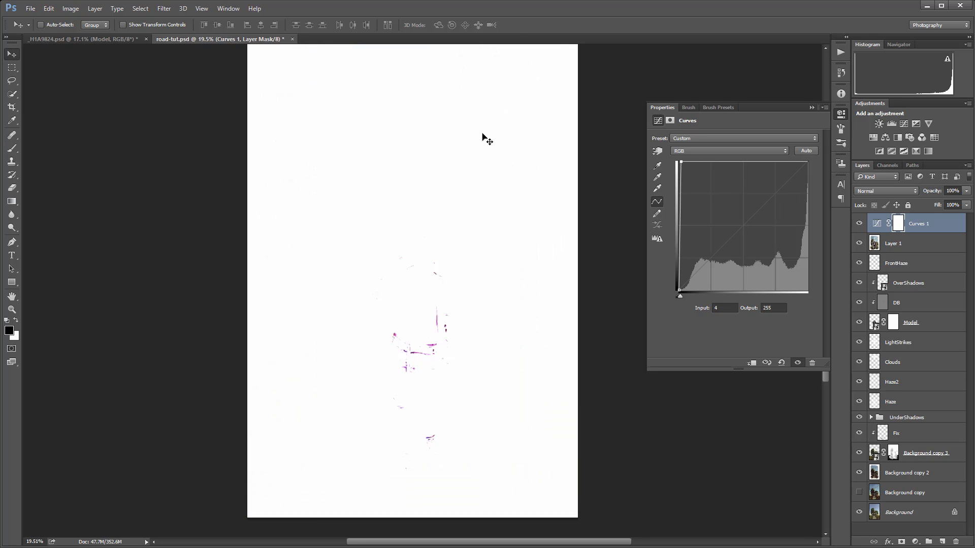
Fill a rectangular selection just inside the canvas edges with black on the Curves 1 mask, leaving a thin white border, and deselect
left_click(13, 67)
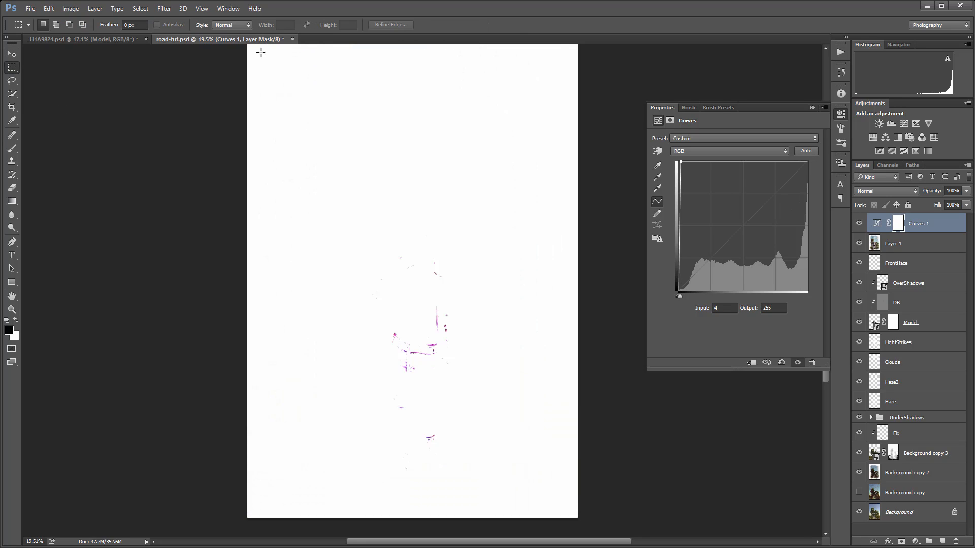
scroll(330, 156, "down", 1)
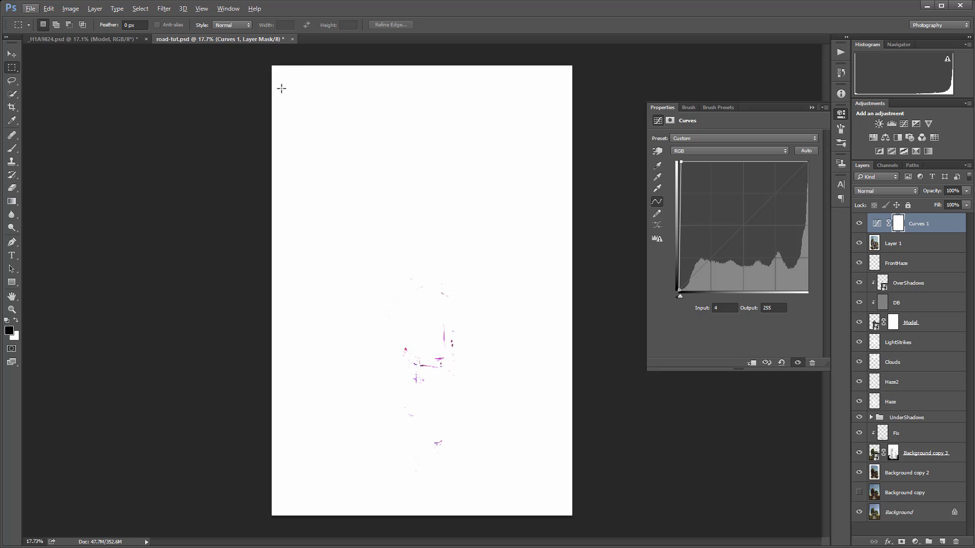
left_click_drag(279, 72, 566, 511)
key("alt+BackSpace")
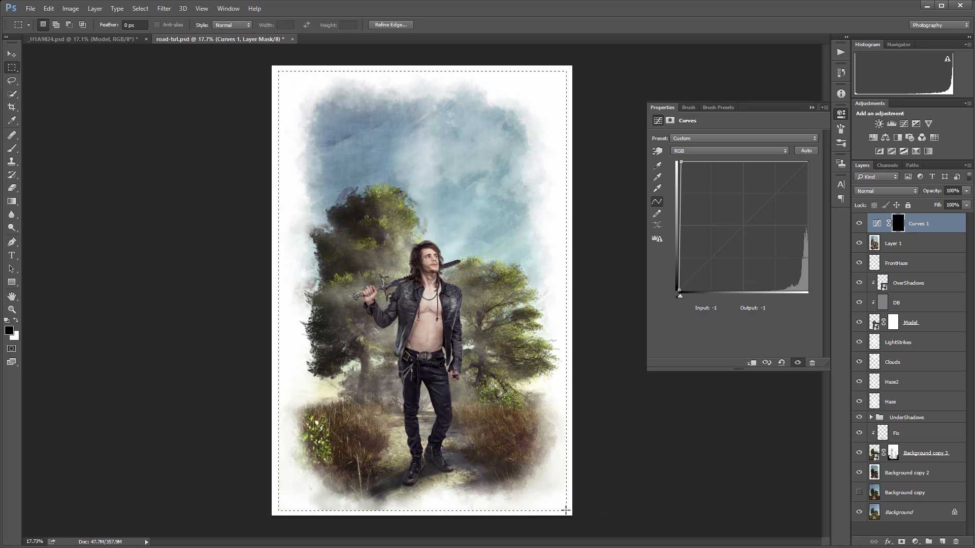
key("ctrl+d")
Feather the Curves 1 layer mask by 37.9 px to soften the border, and return to the layer's curve before closing its properties
left_click(671, 121)
left_click_drag(653, 206, 716, 214)
left_click_drag(768, 212, 735, 212)
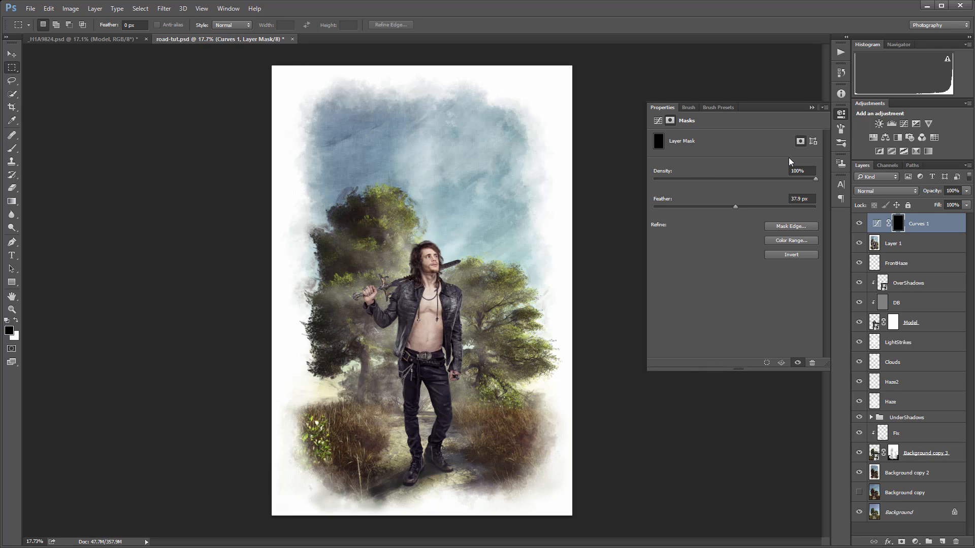
left_click(658, 122)
left_click_drag(700, 168, 578, 72)
left_click(877, 224)
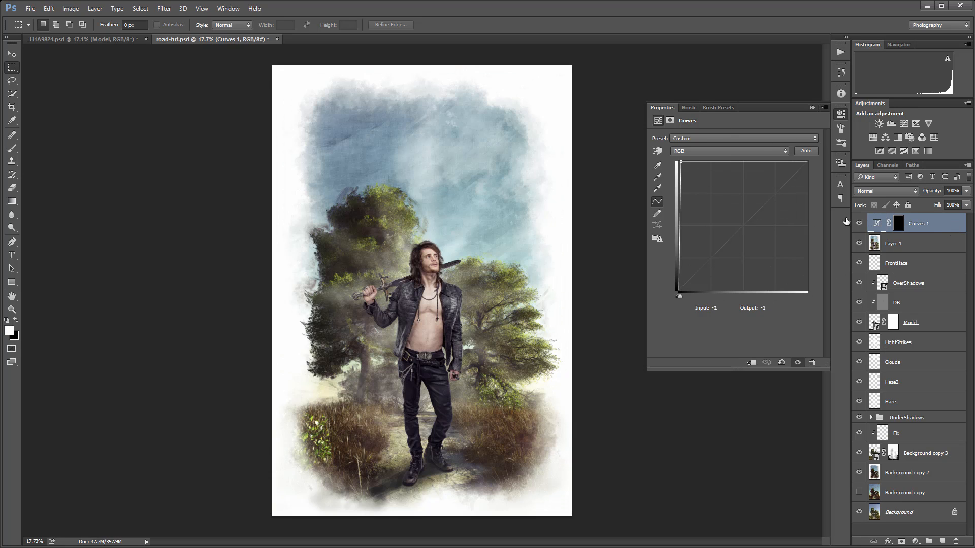
left_click(841, 114)
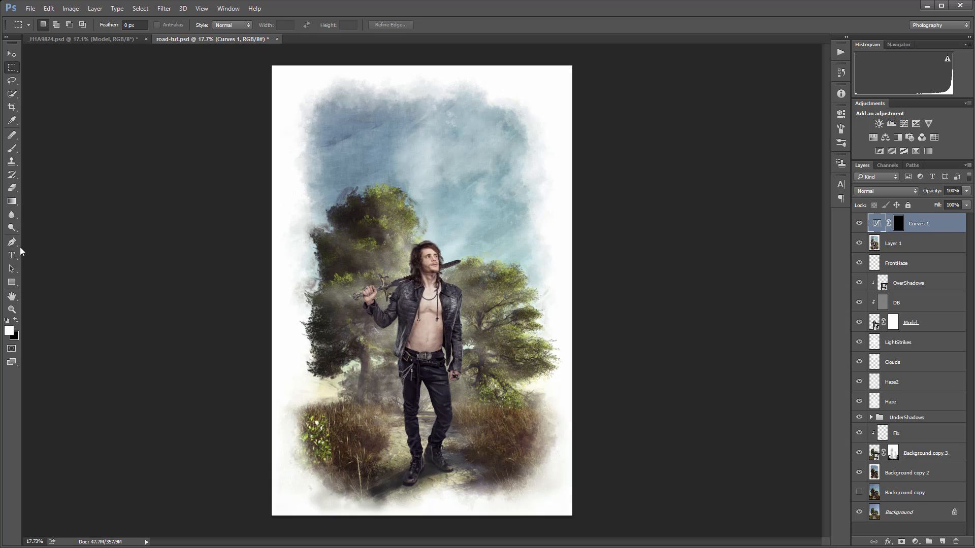
Add the white text Adventurer Wanted over the sky above the trees and enlarge it to 186 px
left_click(12, 255)
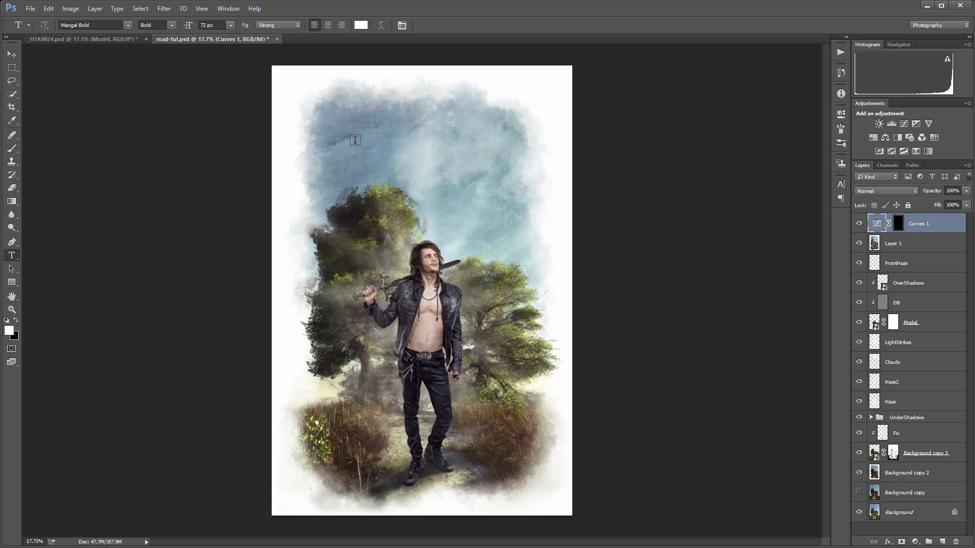
left_click(316, 148)
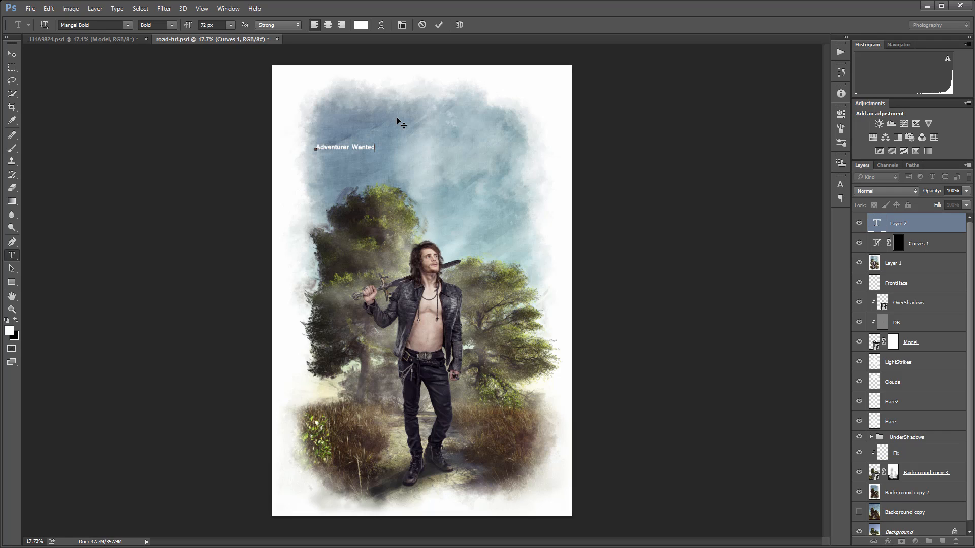
double_click(880, 222)
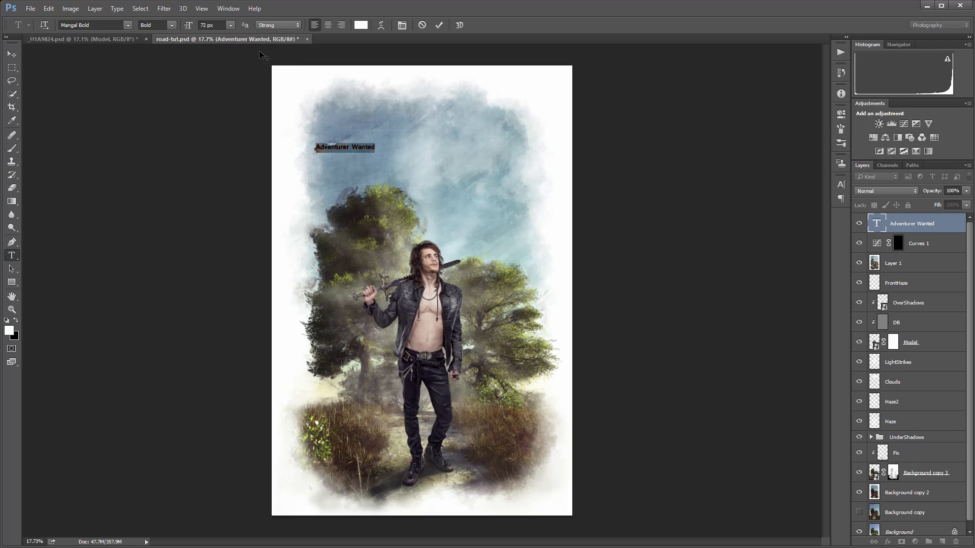
left_click_drag(191, 27, 112, 36)
Change the font of the Adventurer Wanted text to Molot Regular
left_click(129, 26)
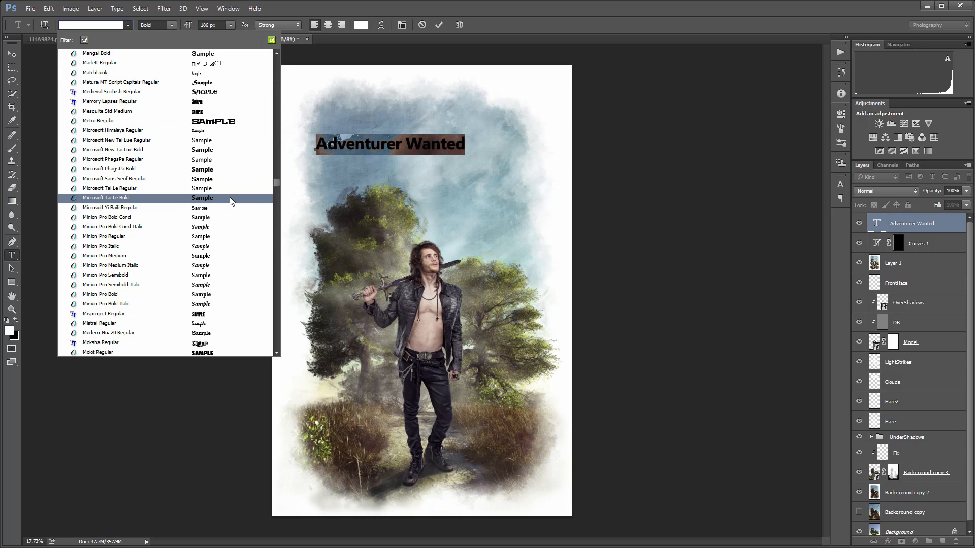
scroll(231, 199, "down", 2)
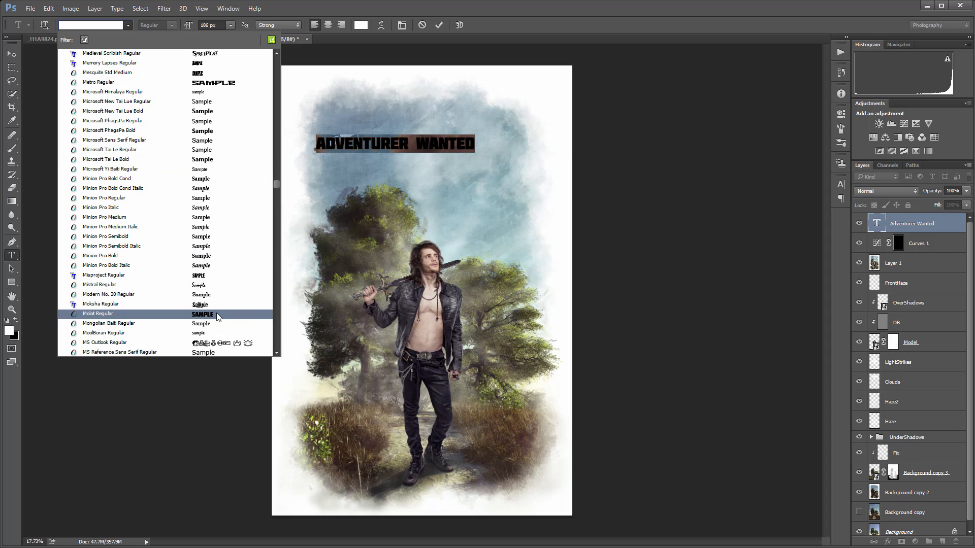
left_click(217, 315)
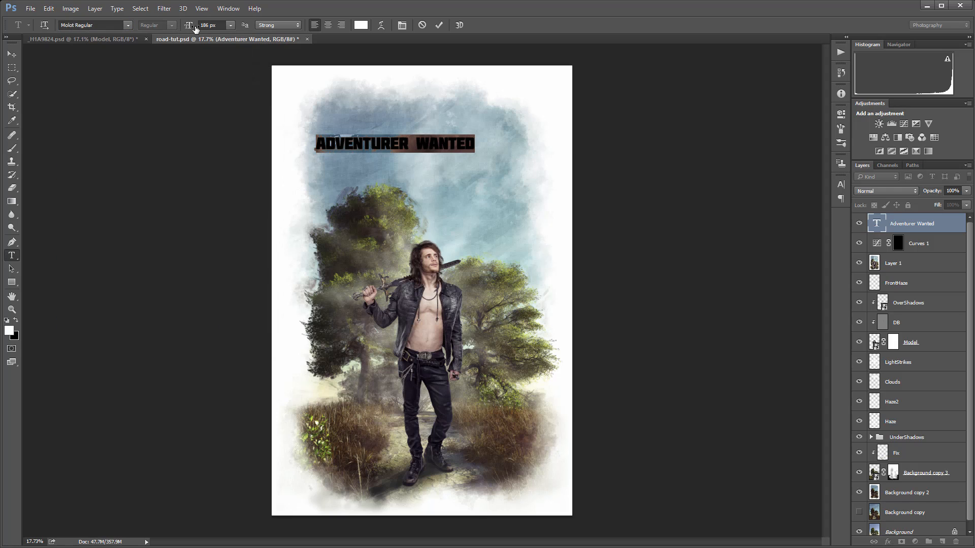
Enlarge the Adventurer Wanted text to 258 px and shift it to centre it across the sky
left_click_drag(189, 26, 226, 28)
left_click(12, 54)
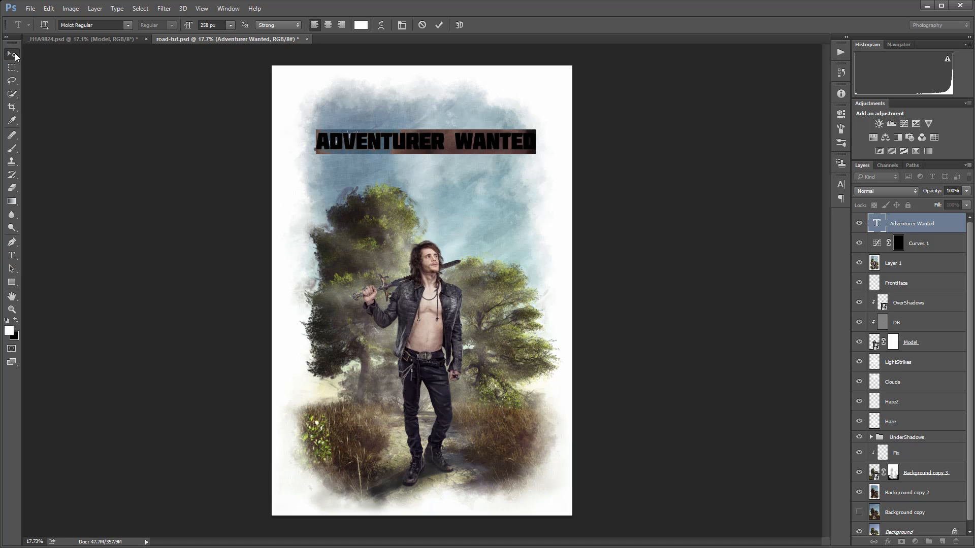
left_click_drag(479, 159, 457, 157)
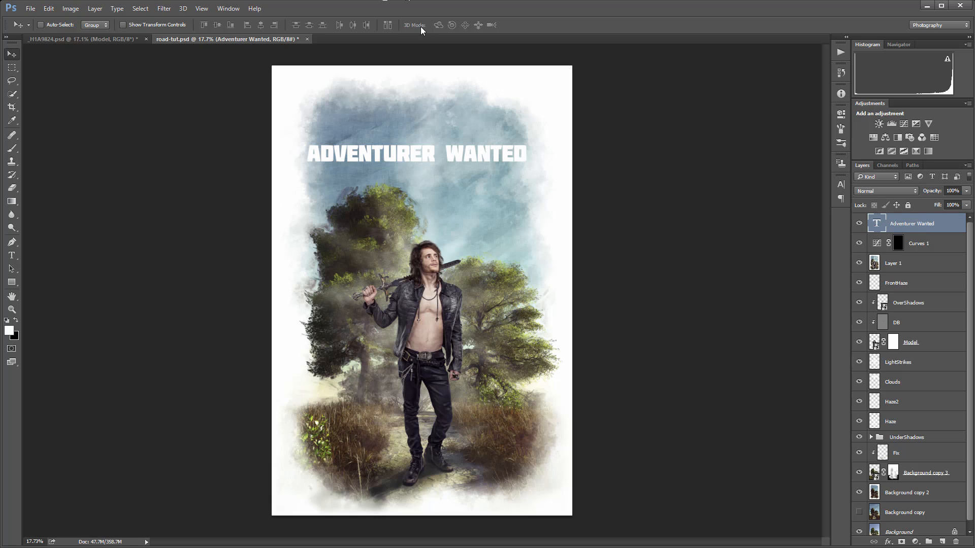
Warp the Adventurer Wanted text with Arc Upper, bend +43% and vertical distortion -3%, and move it slightly lower in the sky
double_click(876, 224)
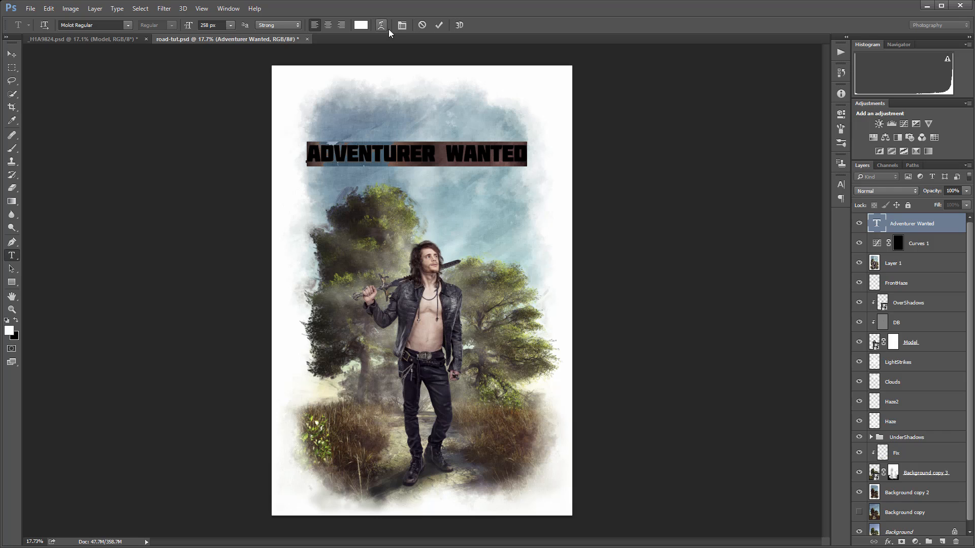
left_click(381, 25)
left_click(505, 157)
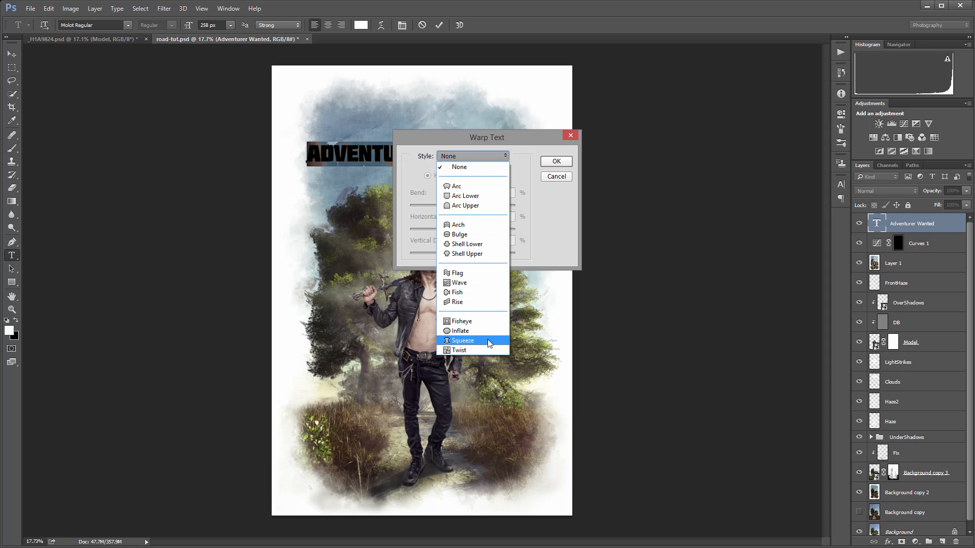
left_click(477, 205)
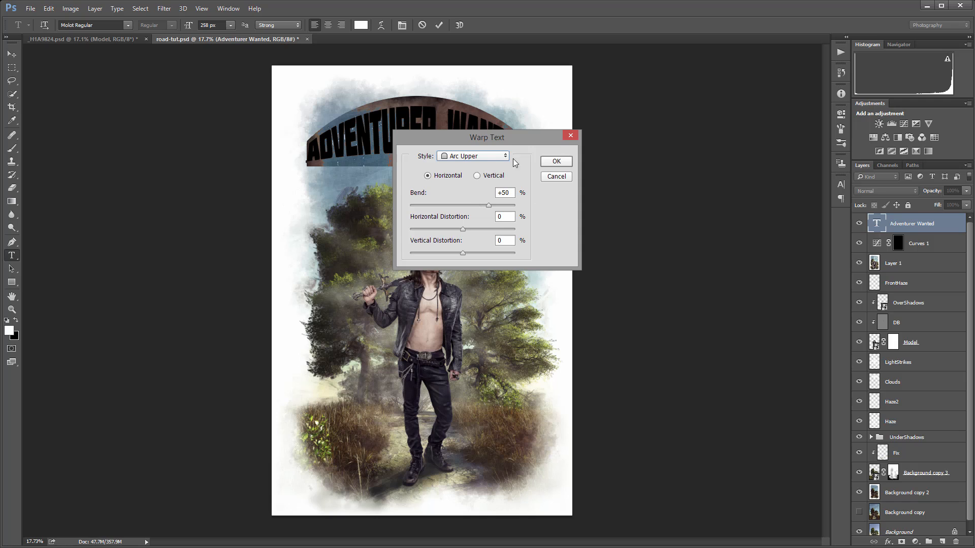
left_click_drag(507, 137, 654, 144)
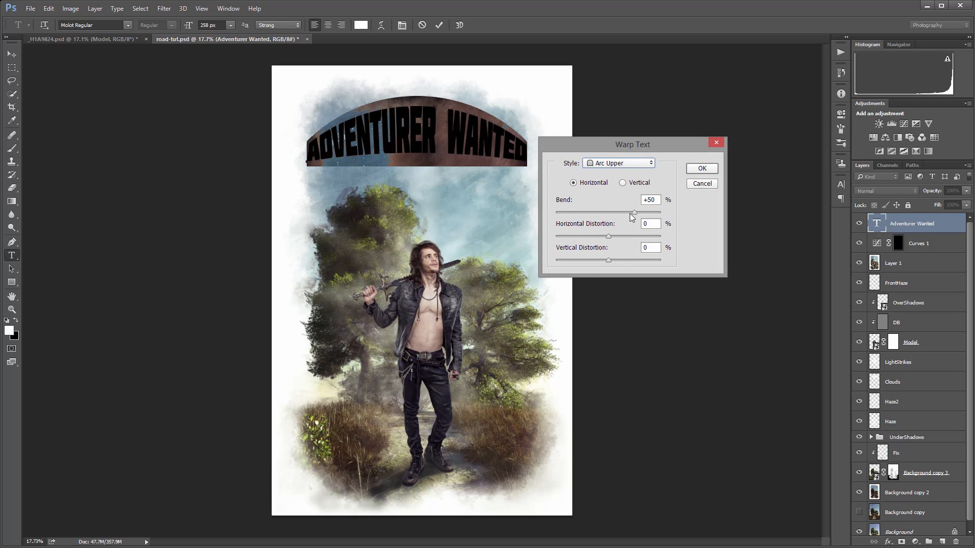
left_click_drag(631, 212, 606, 261)
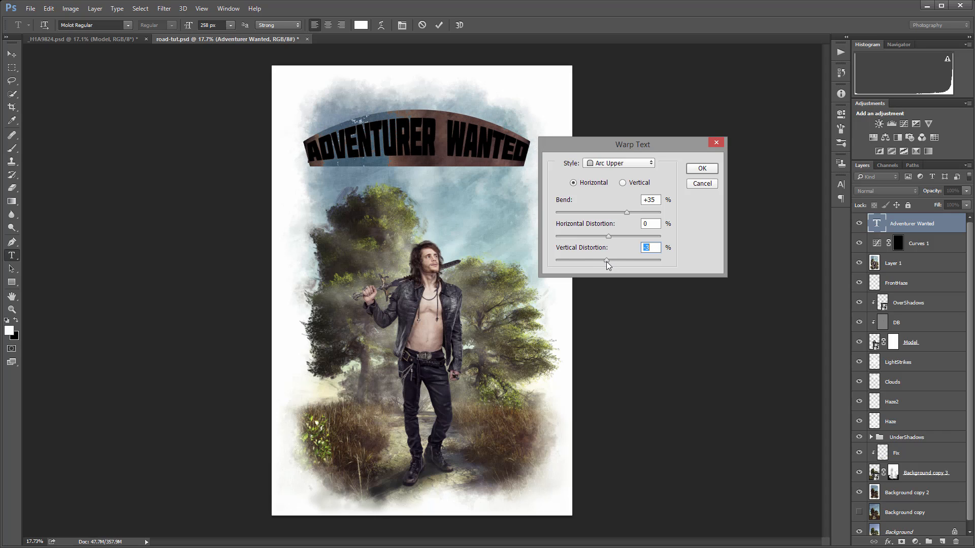
left_click_drag(627, 212, 631, 214)
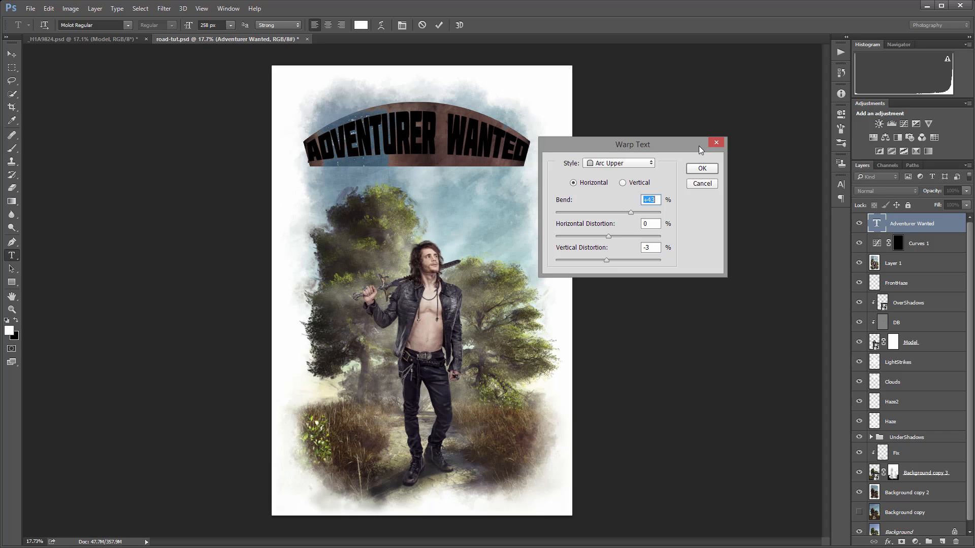
left_click(702, 169)
left_click(11, 54)
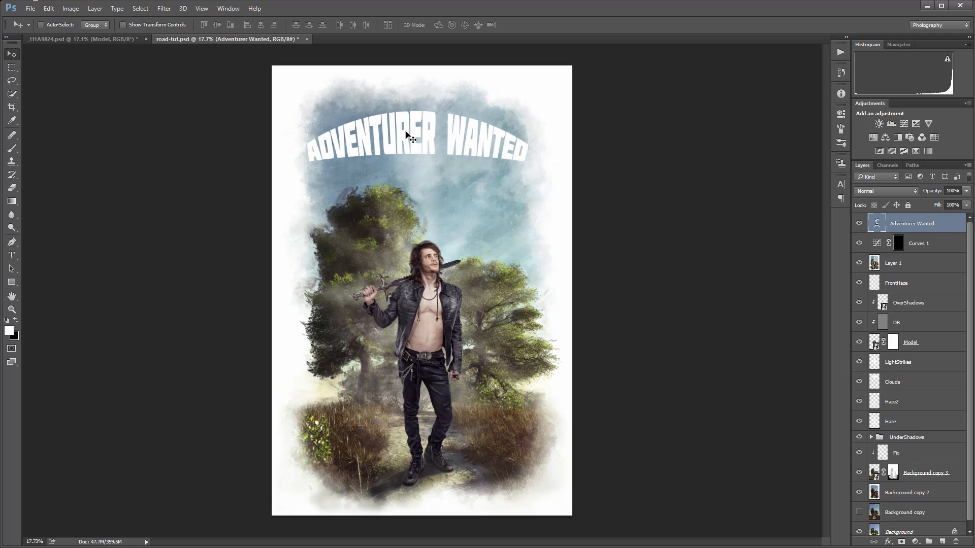
left_click_drag(407, 132, 410, 141)
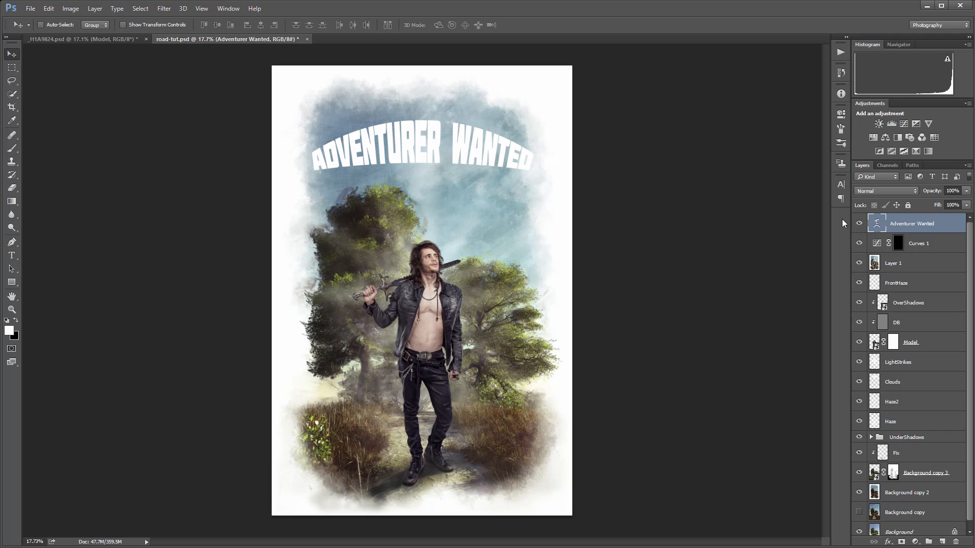
Add a drop shadow to the title layer with a distance of 0 px and a slightly larger size
double_click(958, 229)
left_click_drag(481, 103, 739, 90)
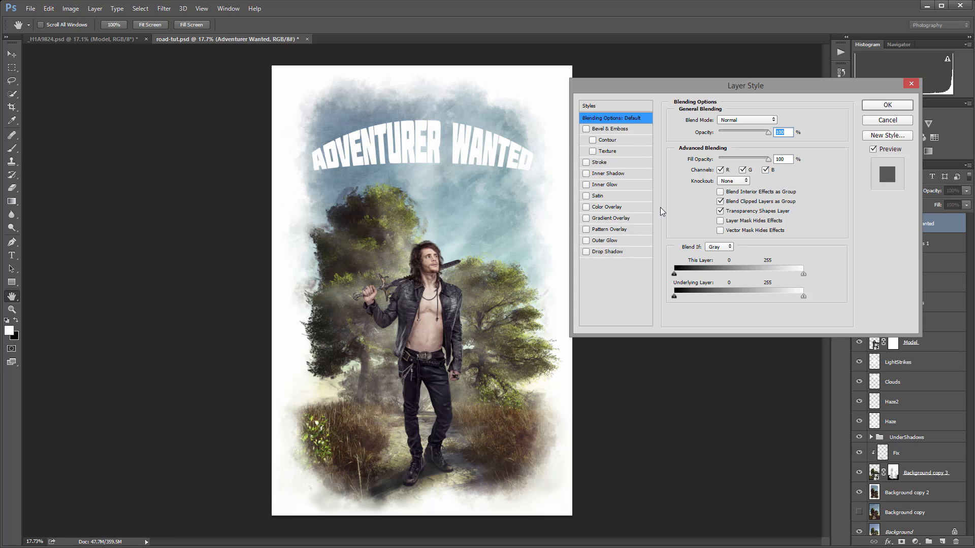
left_click(626, 251)
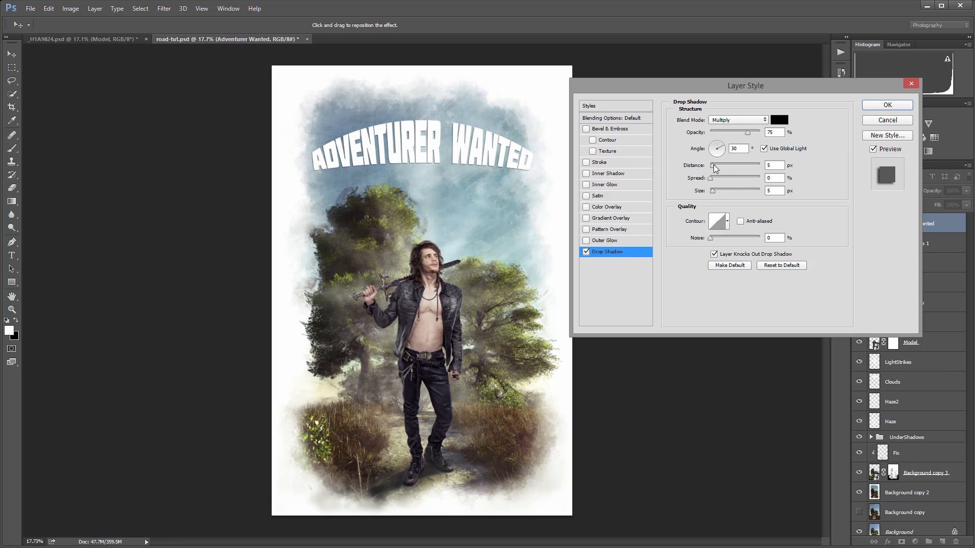
left_click_drag(715, 169, 717, 196)
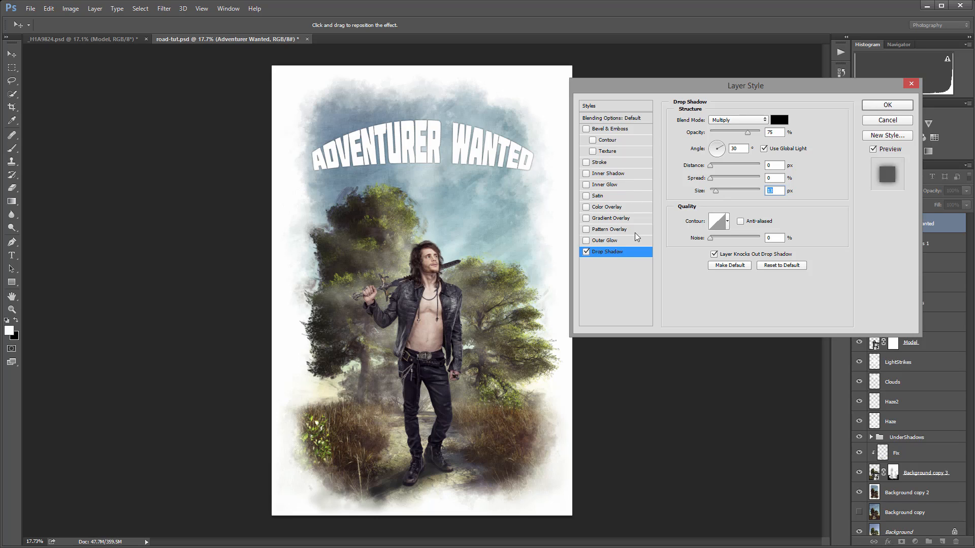
Add a gradient overlay to the title and set the gradient's starting colour stop to orange ff8d1d
left_click(610, 218)
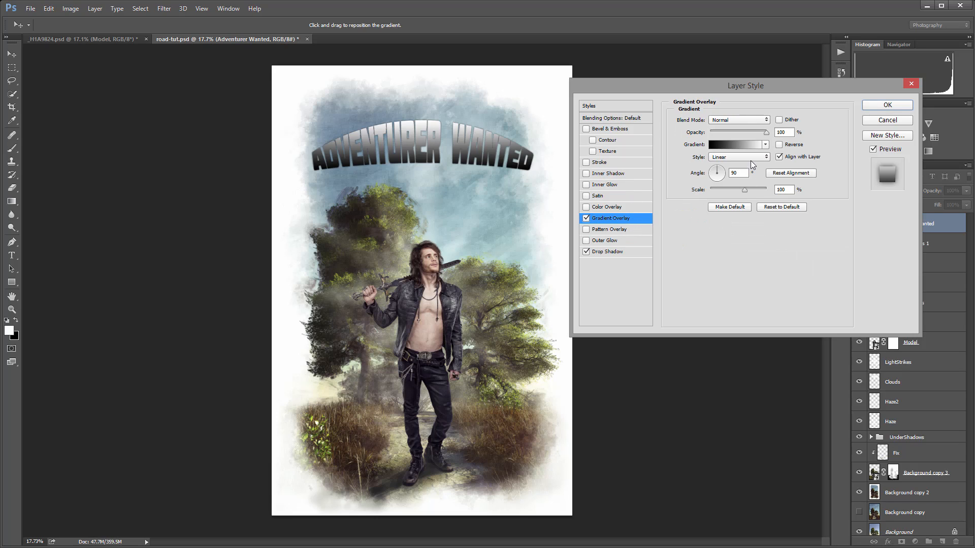
left_click(730, 152)
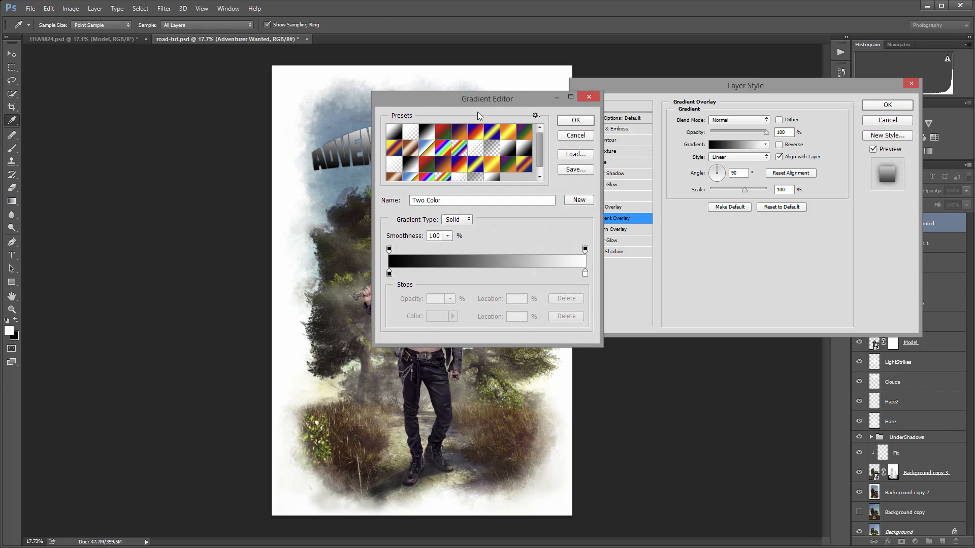
left_click(389, 273)
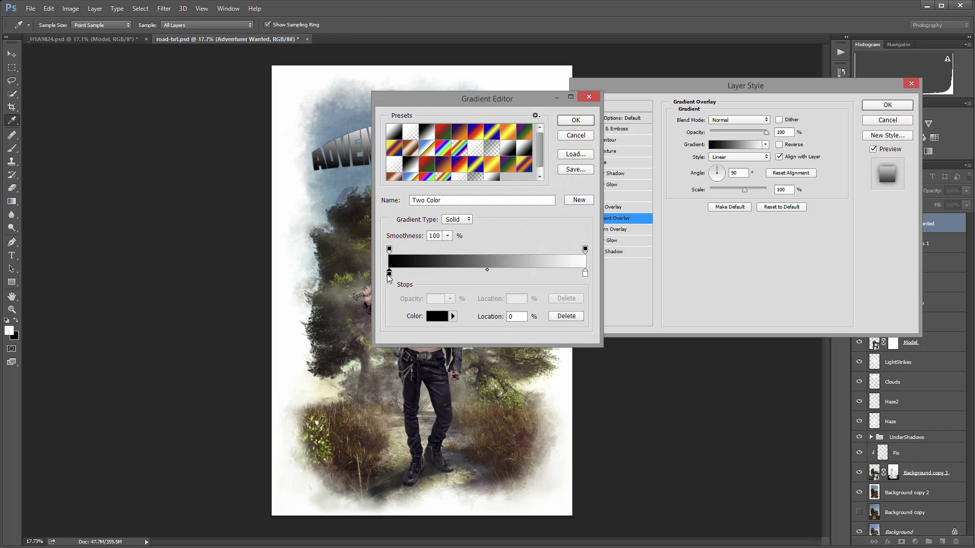
left_click(439, 318)
type("ff3131")
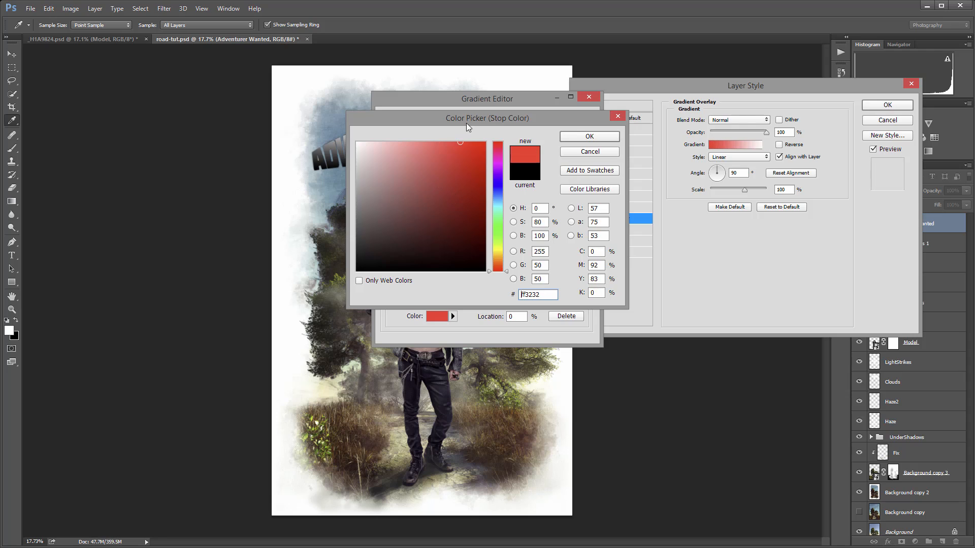
left_click_drag(498, 123, 557, 127)
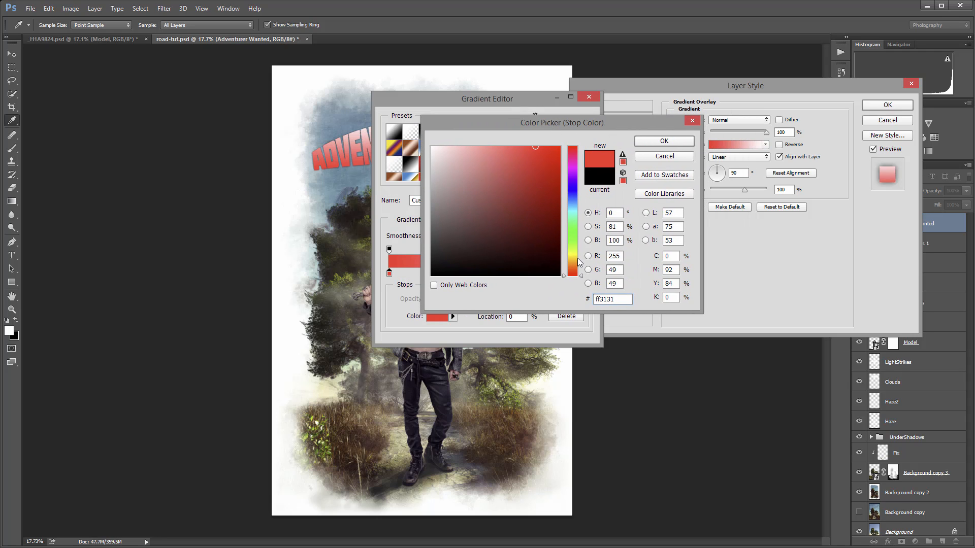
left_click(578, 263)
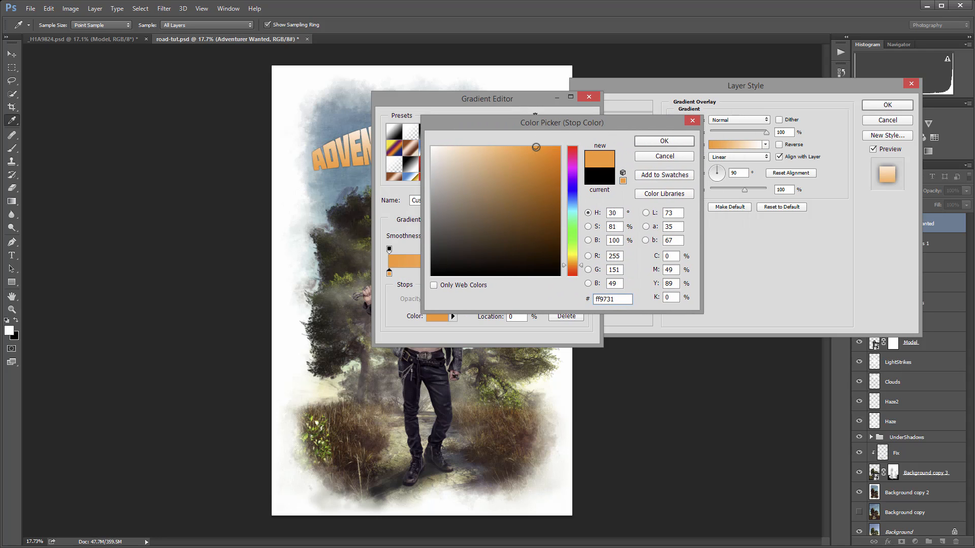
left_click_drag(535, 147, 545, 145)
left_click(662, 142)
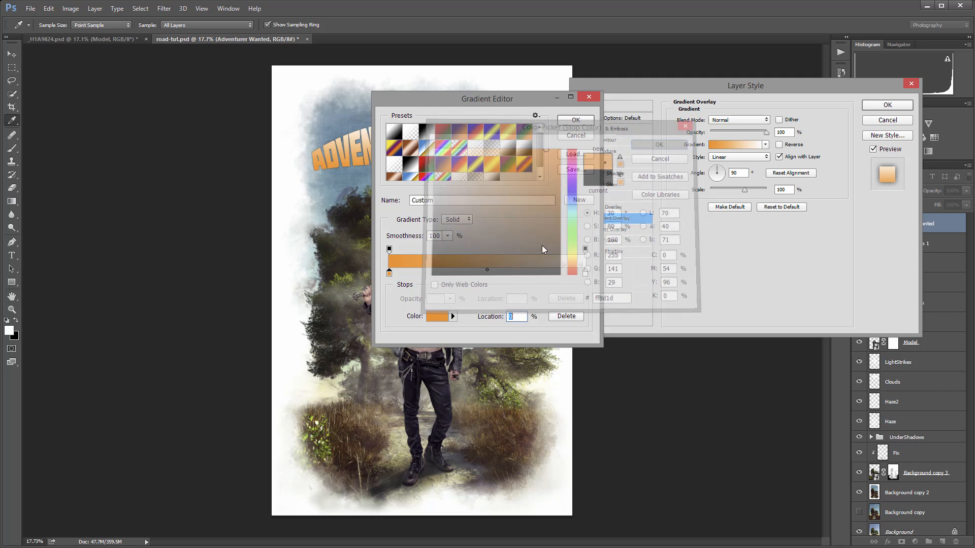
Set the gradient overlay's end colour stop to yellow-orange ffbe32 and accept the gradient
left_click(584, 274)
left_click(436, 316)
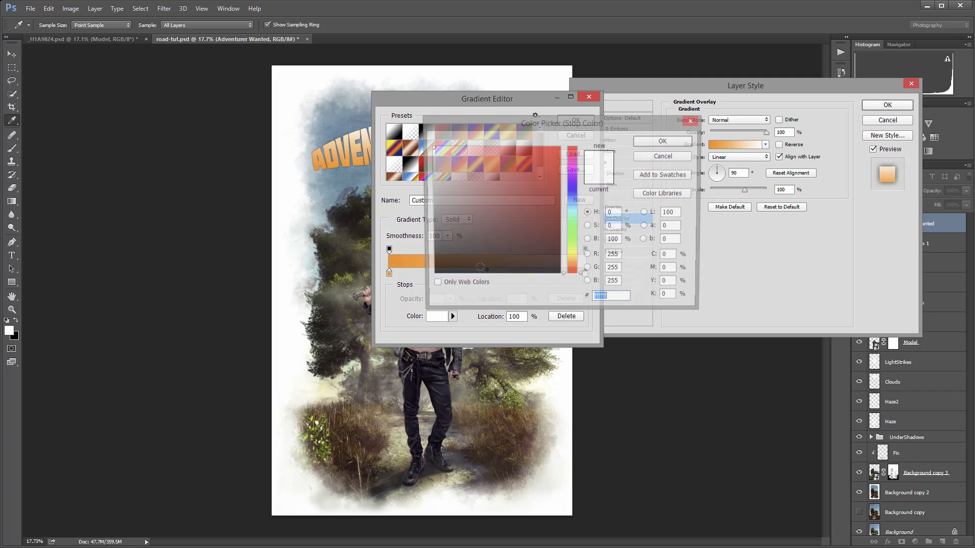
left_click(534, 147)
left_click(572, 263)
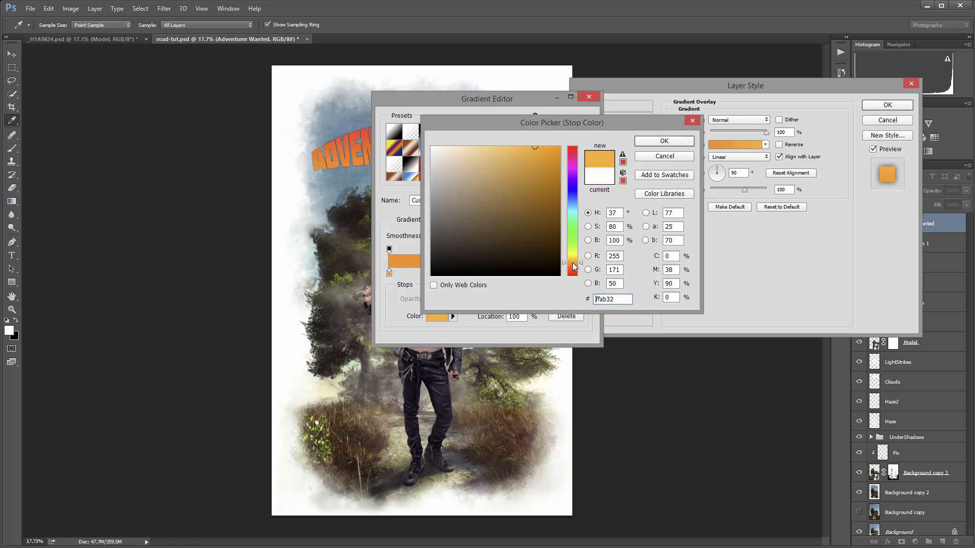
left_click_drag(572, 264, 573, 261)
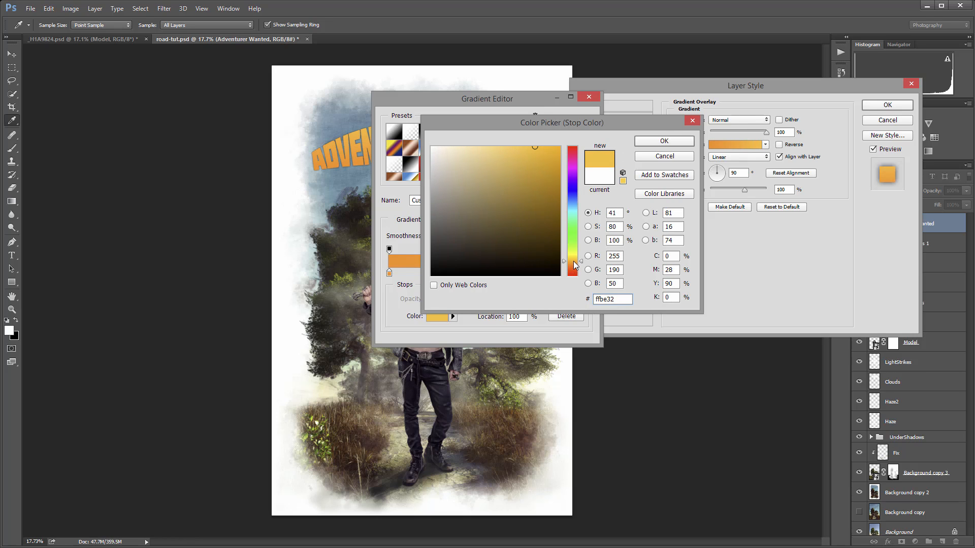
left_click(665, 141)
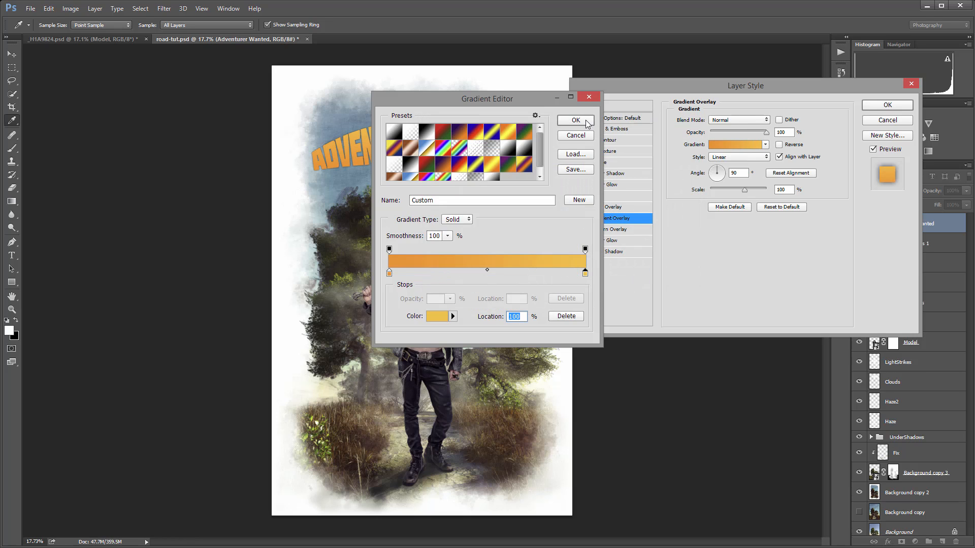
left_click(586, 122)
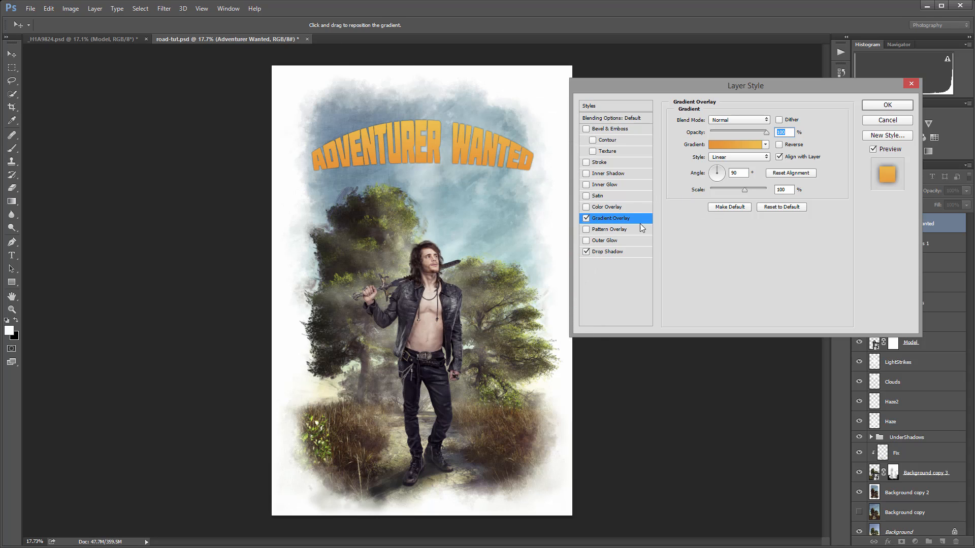
Add a stroke to the title in dark orange e37000
left_click(621, 164)
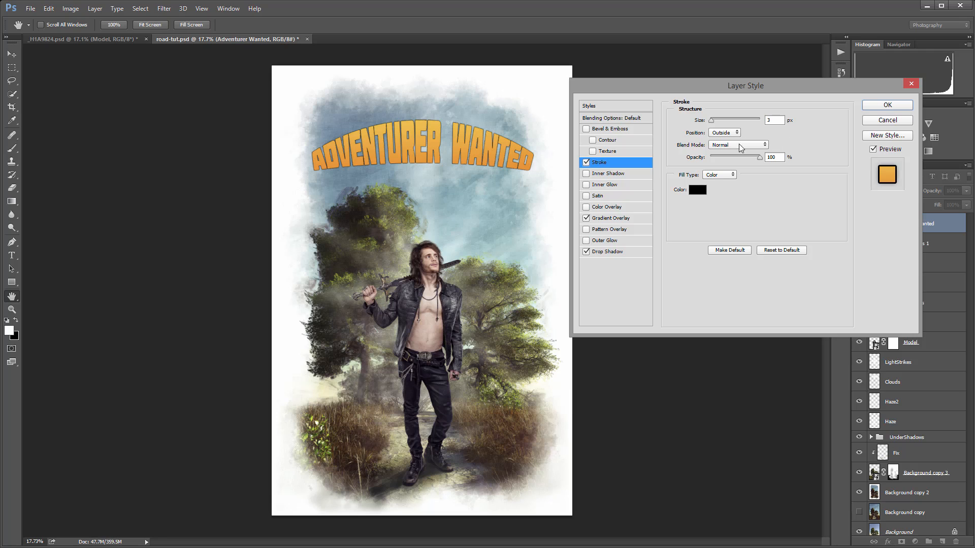
left_click(697, 190)
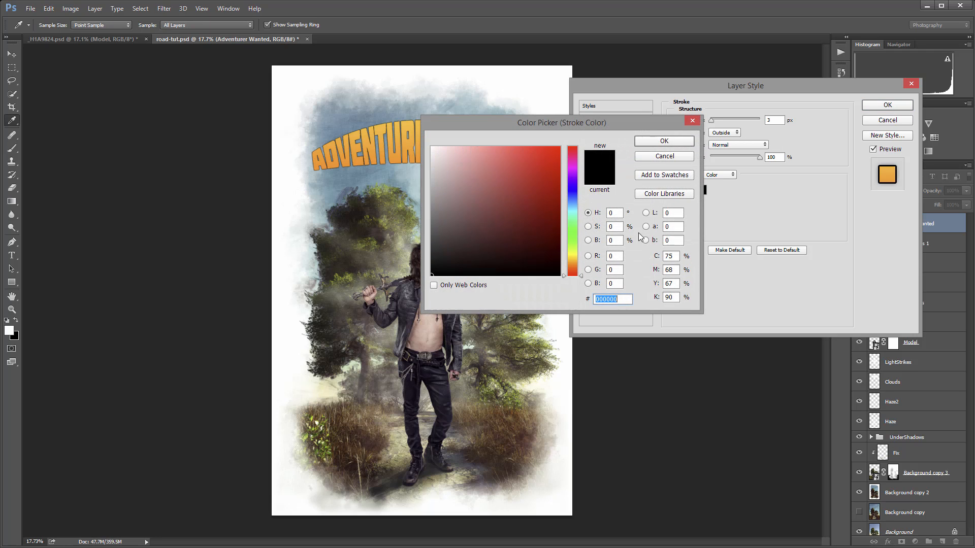
type("ff0000")
left_click_drag(576, 277, 575, 265)
left_click(556, 162)
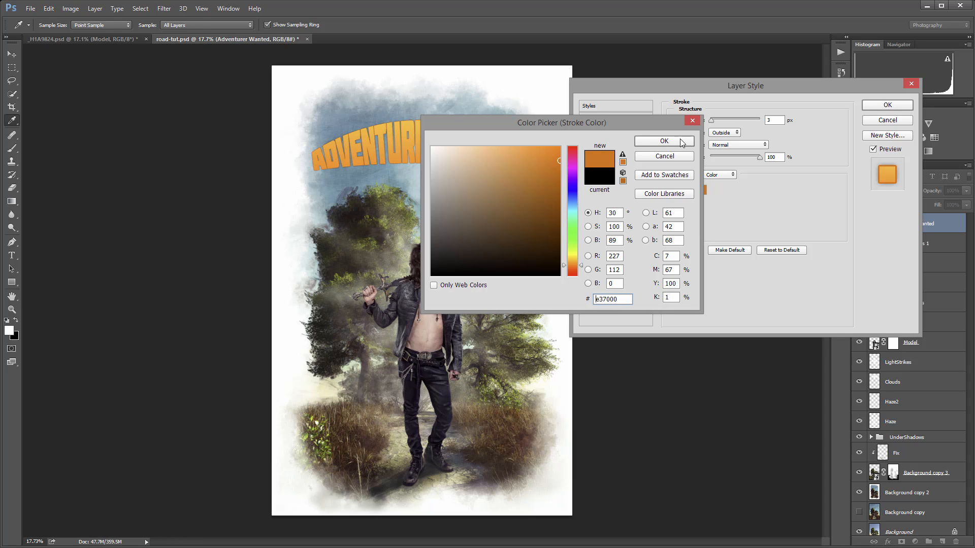
left_click(665, 141)
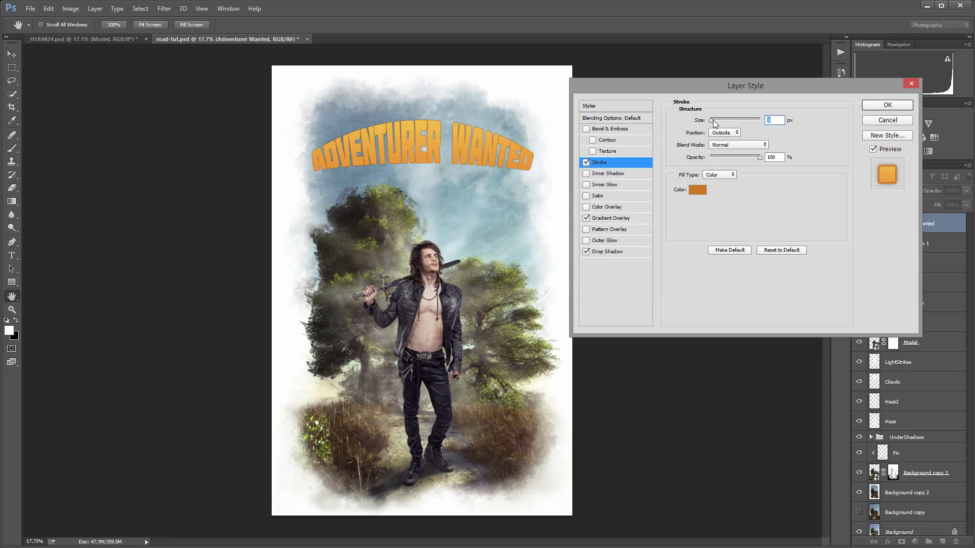
Thicken the title's stroke moderately and position it Inside the letters
left_click_drag(712, 120, 718, 118)
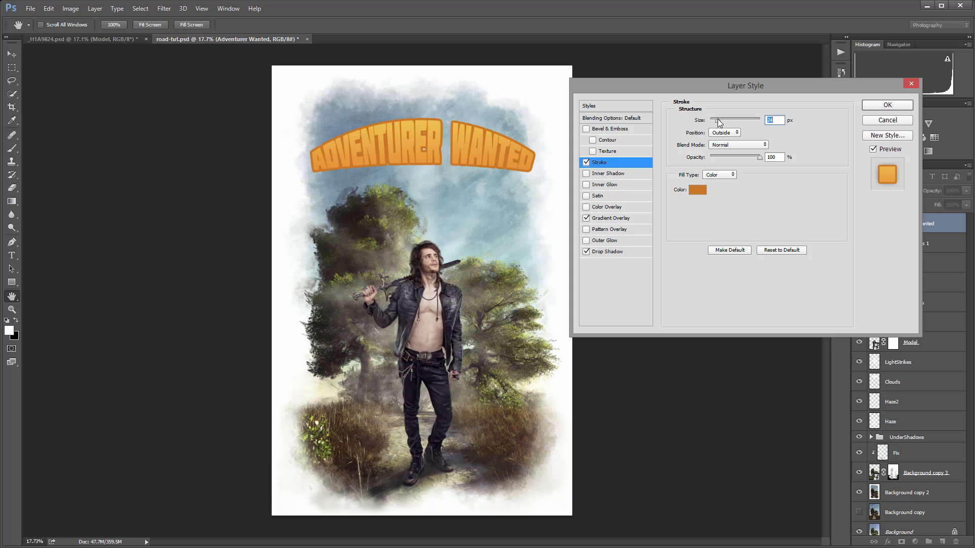
left_click(738, 134)
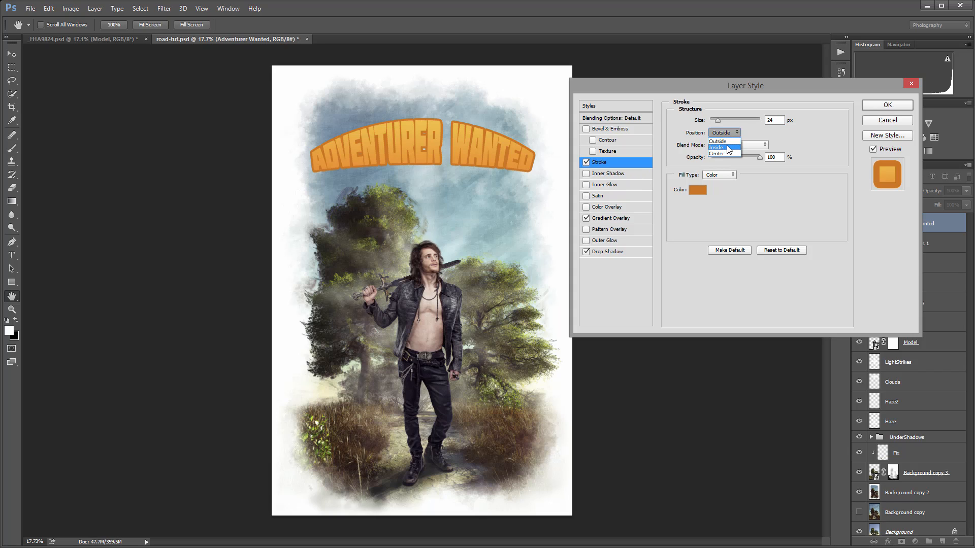
left_click(728, 144)
left_click_drag(718, 123, 716, 123)
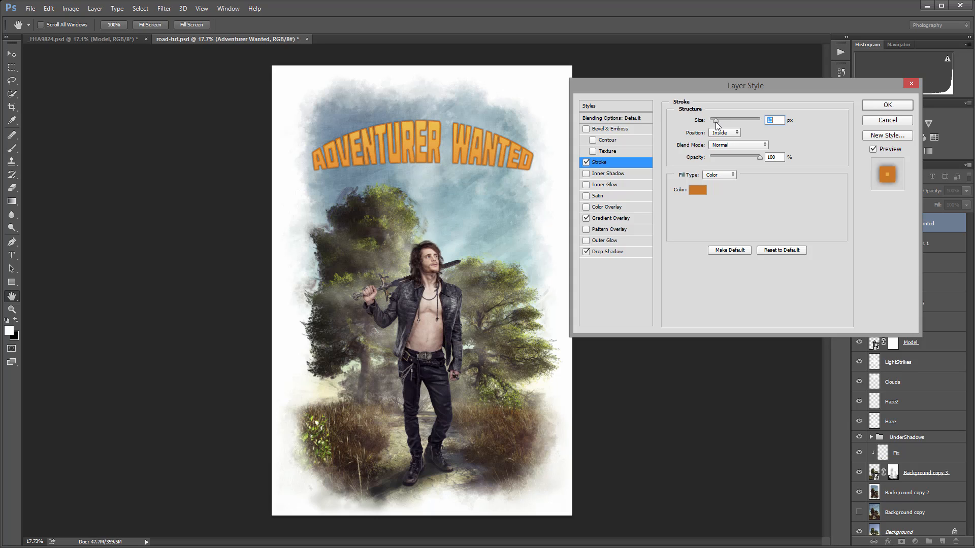
Add an inner shadow to the title with a distance of 0 px and a larger size for soft edges
left_click(630, 175)
left_click_drag(713, 165, 723, 195)
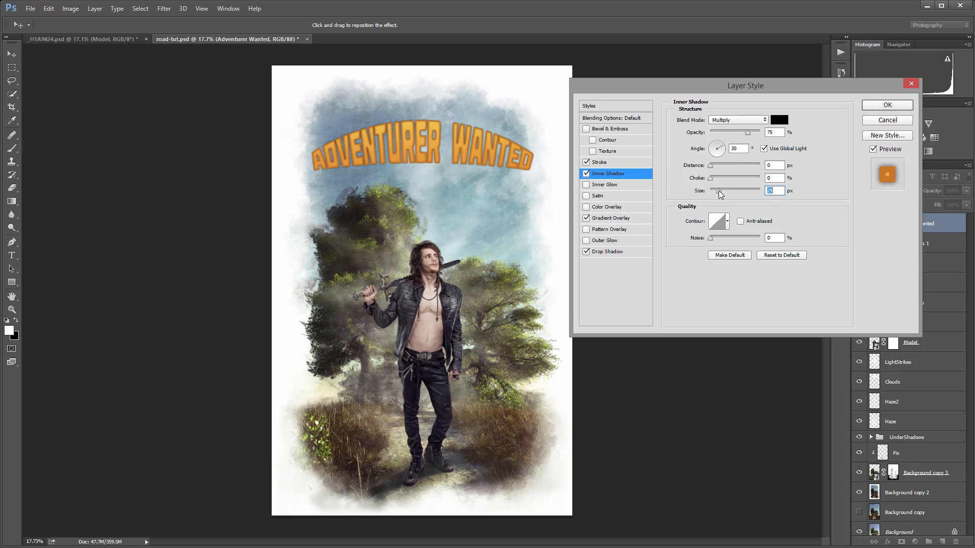
Add an inner glow to the title in white ffffff with a size of about 46 px and accept the layer style
left_click(623, 185)
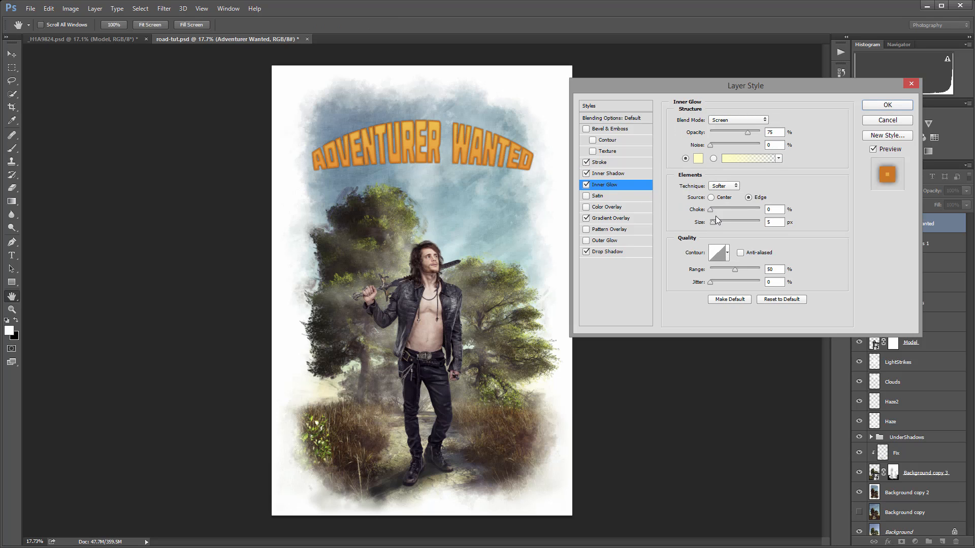
left_click_drag(714, 223, 721, 223)
left_click(698, 159)
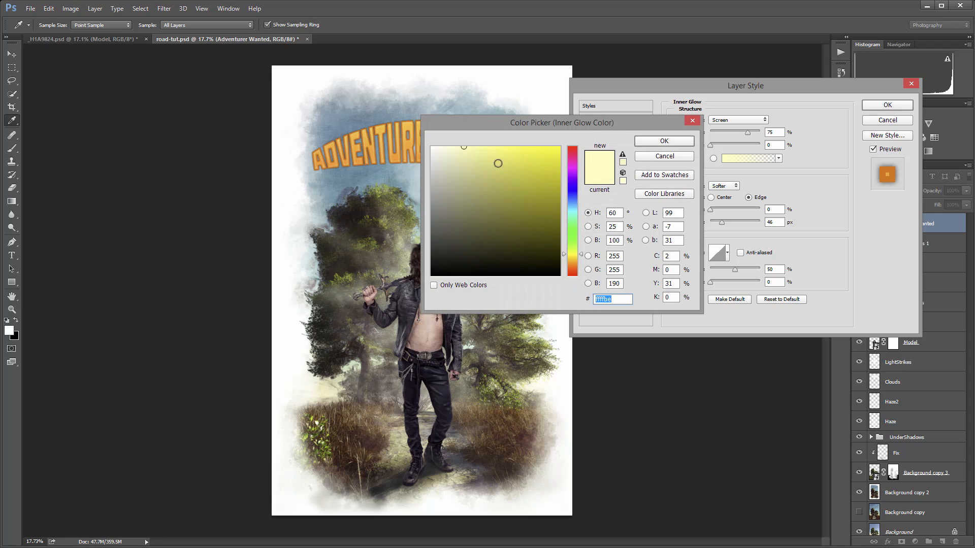
type("ffffff")
left_click(674, 144)
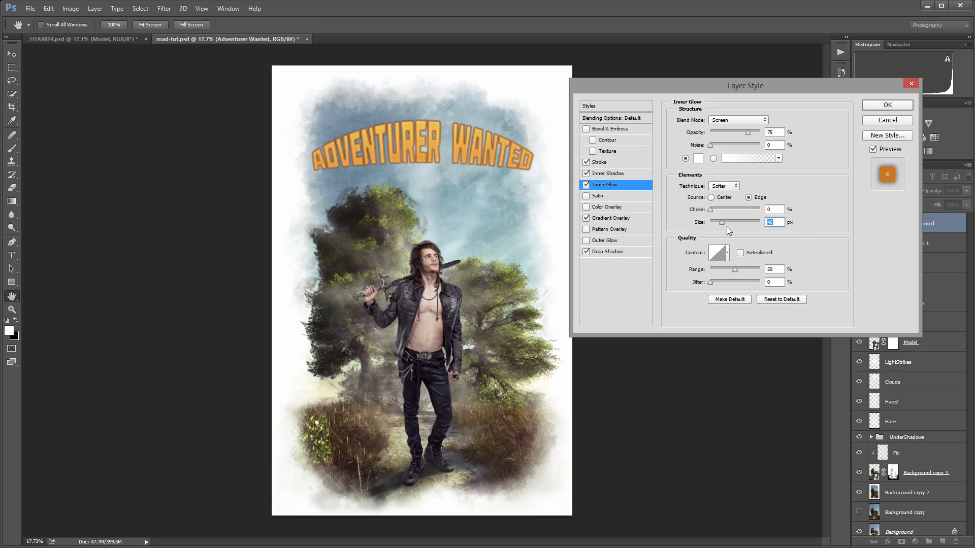
left_click_drag(723, 224, 721, 221)
left_click(887, 104)
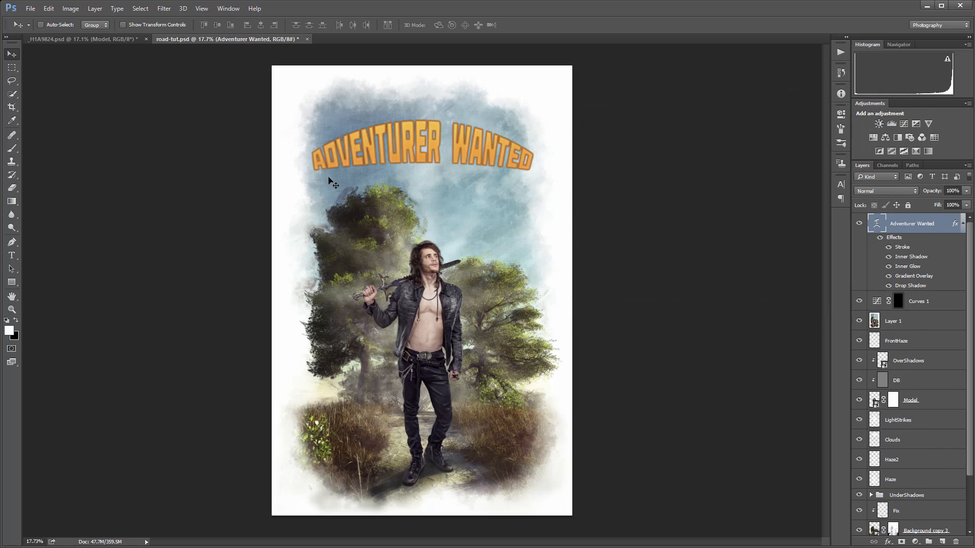
Nudge the title slightly down, try the Arc warp style on it, and set the text warp style to None
mouse_move(414, 151)
left_mouse_down()
mouse_move(420, 479)
mouse_move(449, 163)
mouse_move(398, 166)
mouse_move(409, 121)
mouse_move(407, 140)
left_mouse_up()
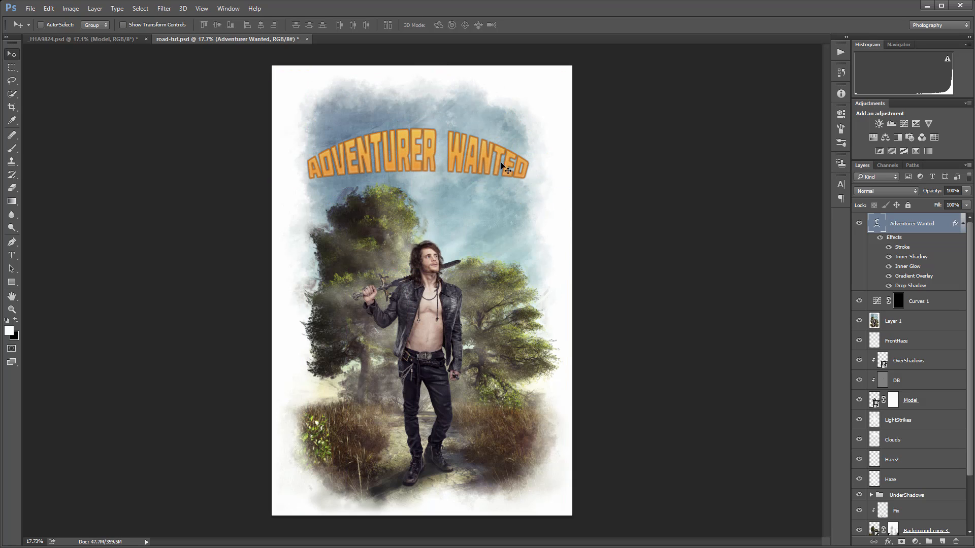
double_click(874, 226)
left_click(381, 25)
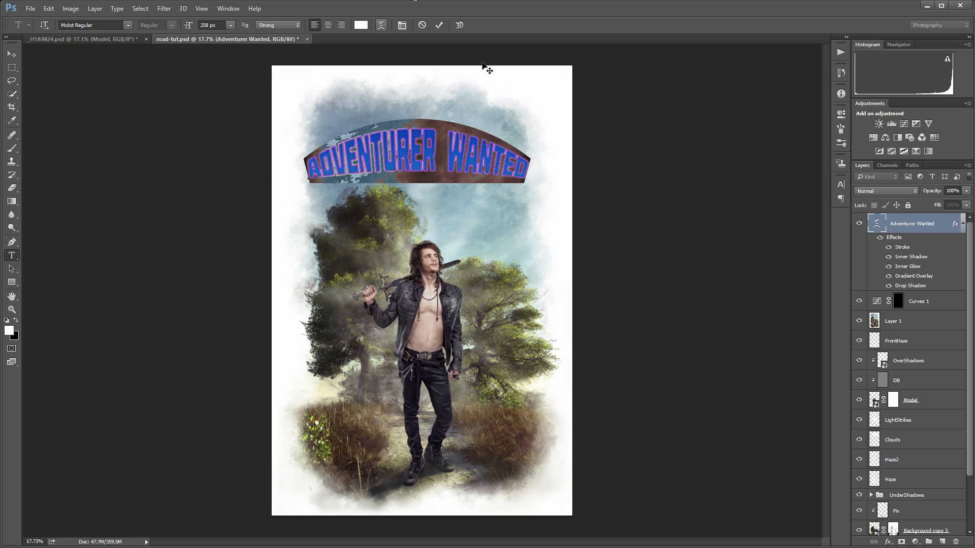
left_click(637, 163)
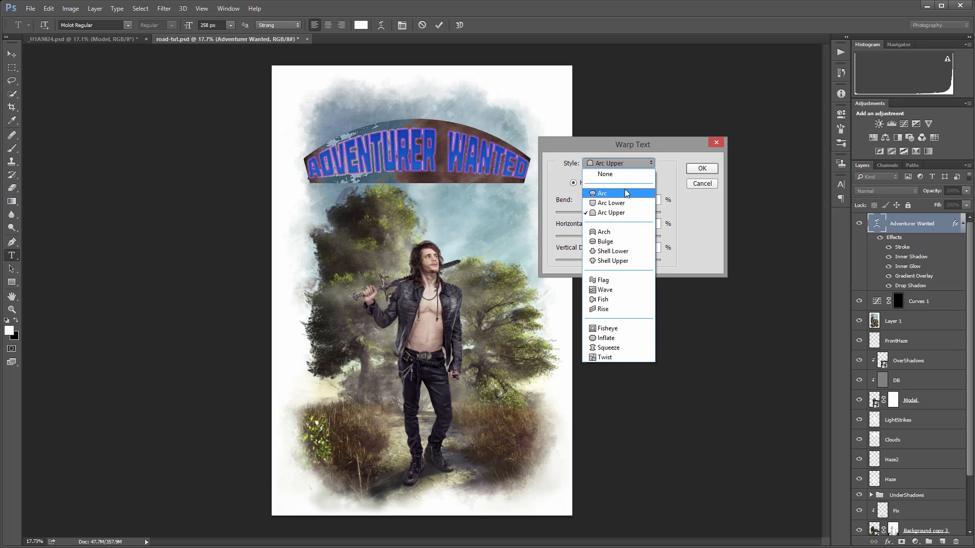
left_click(627, 193)
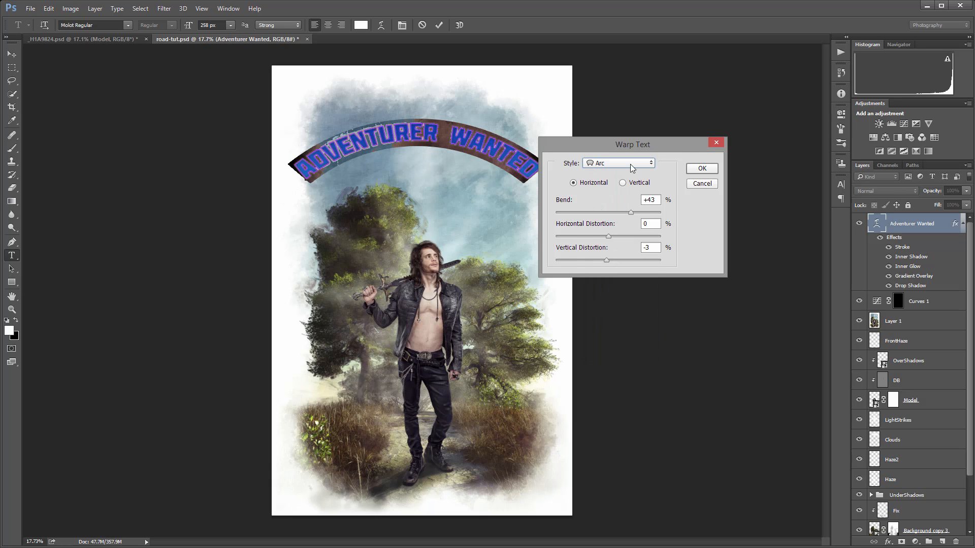
left_click(632, 167)
left_click(629, 170)
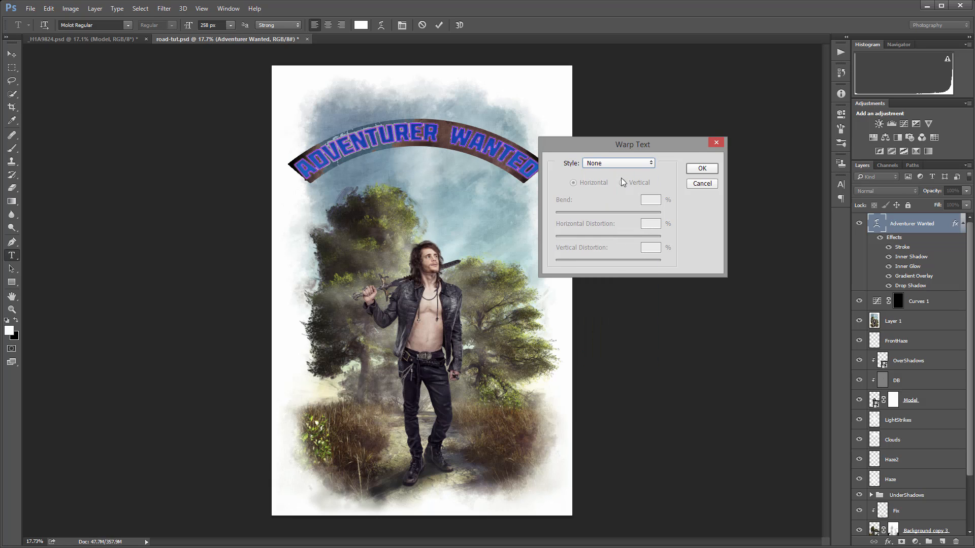
left_click(704, 168)
Move the straight title to the upper edge of the sky and hide its layer
left_click(12, 54)
left_click_drag(453, 178, 507, 151)
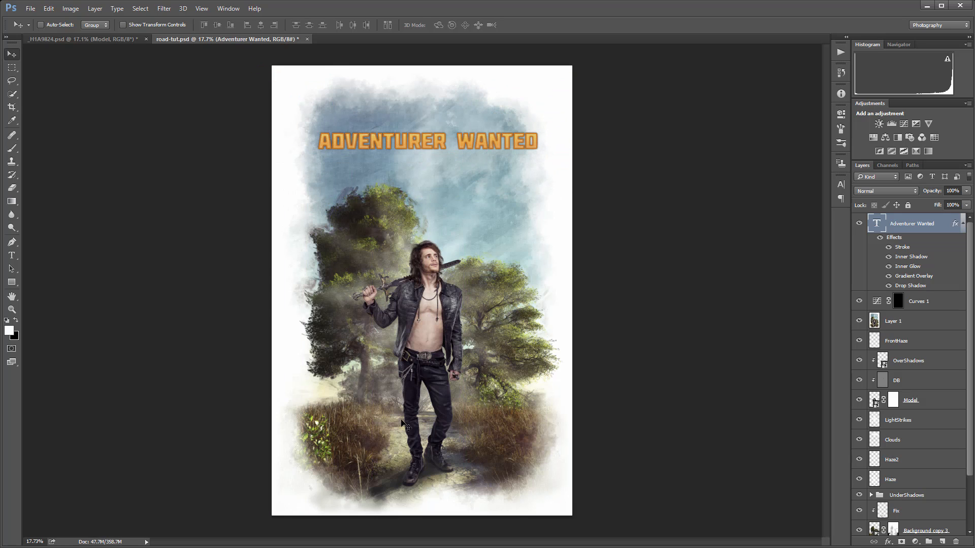
left_click_drag(490, 510, 500, 112)
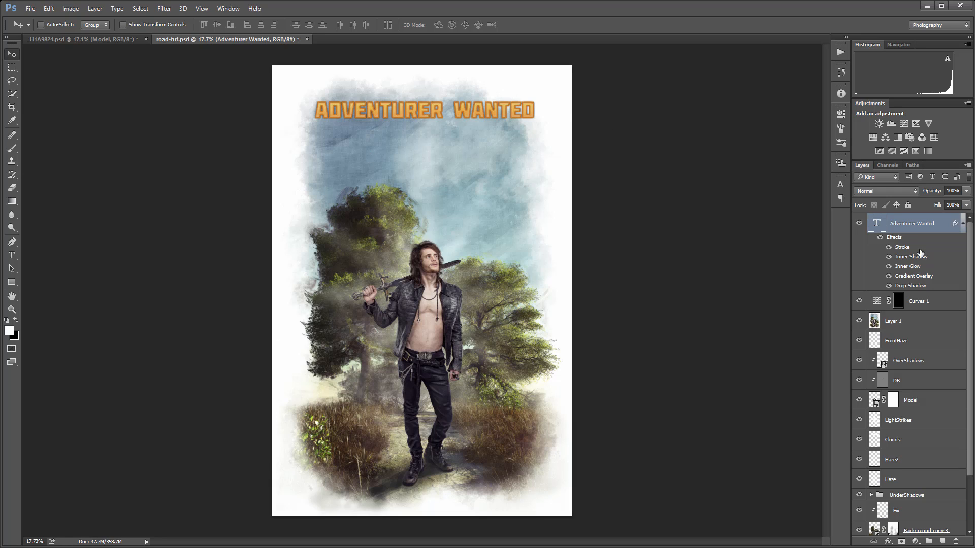
left_click(858, 224)
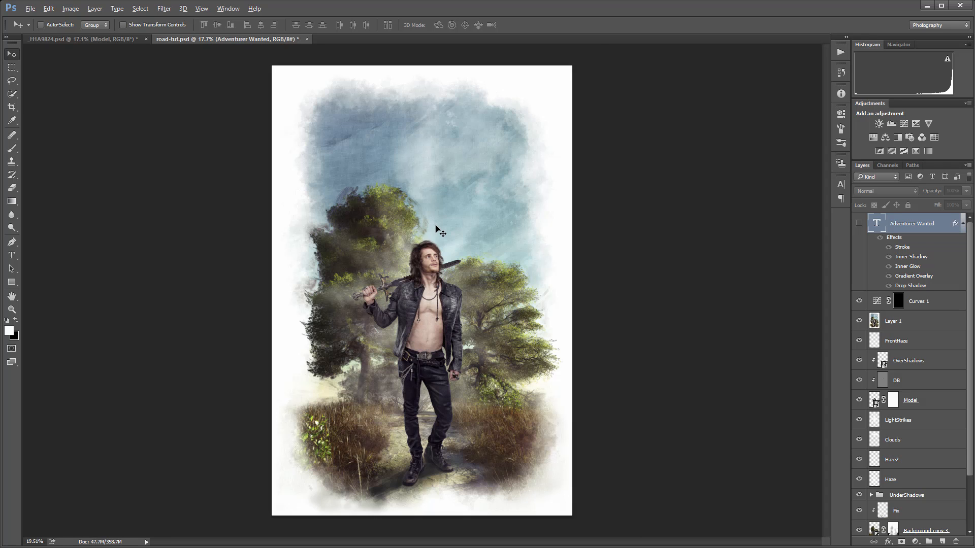
Examine the composite without the title, checking the model, his boots, the path and the faded border
scroll(440, 232, "up", 5)
scroll(382, 333, "down", 8)
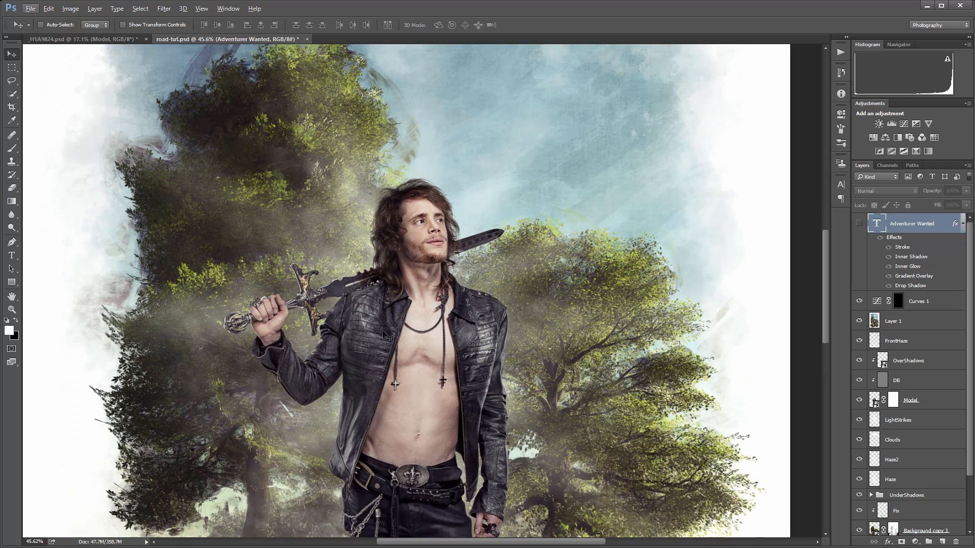
scroll(389, 334, "down", 2)
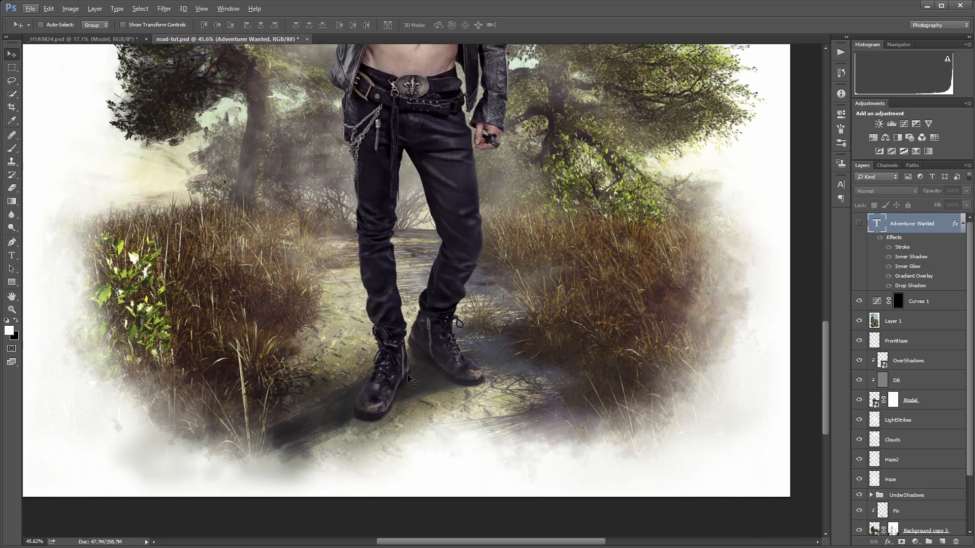
scroll(423, 383, "down", 3)
scroll(440, 341, "down", 1)
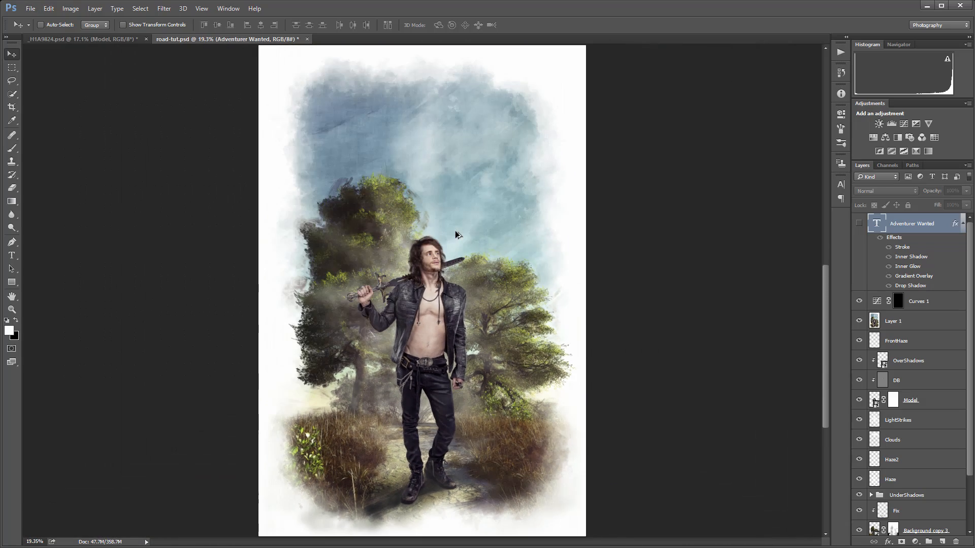
scroll(432, 366, "up", 1)
scroll(433, 366, "down", 3)
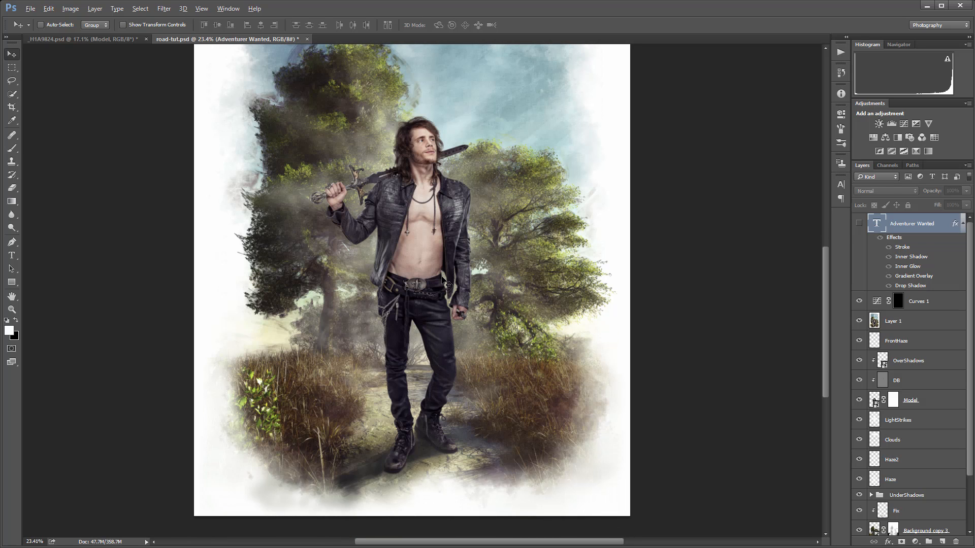
scroll(443, 281, "down", 1)
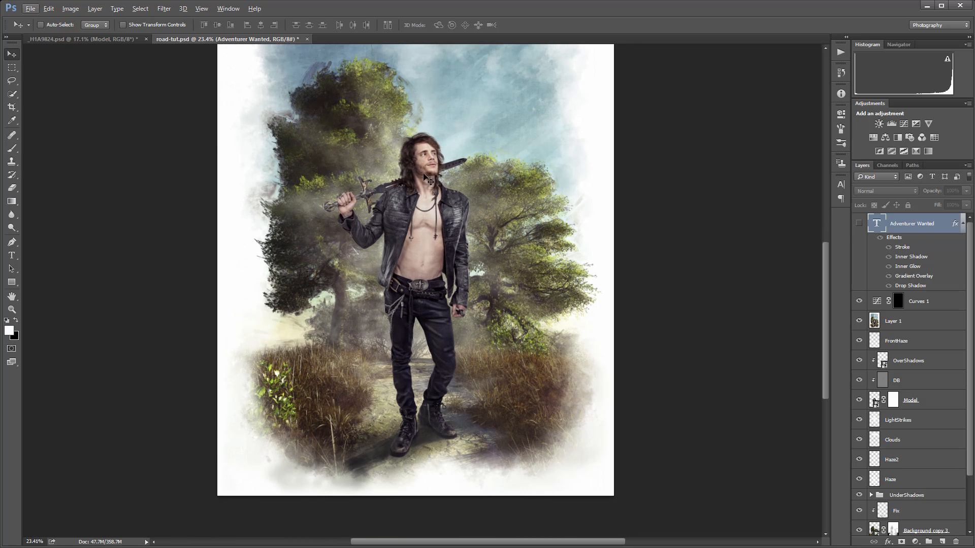
scroll(368, 203, "down", 1)
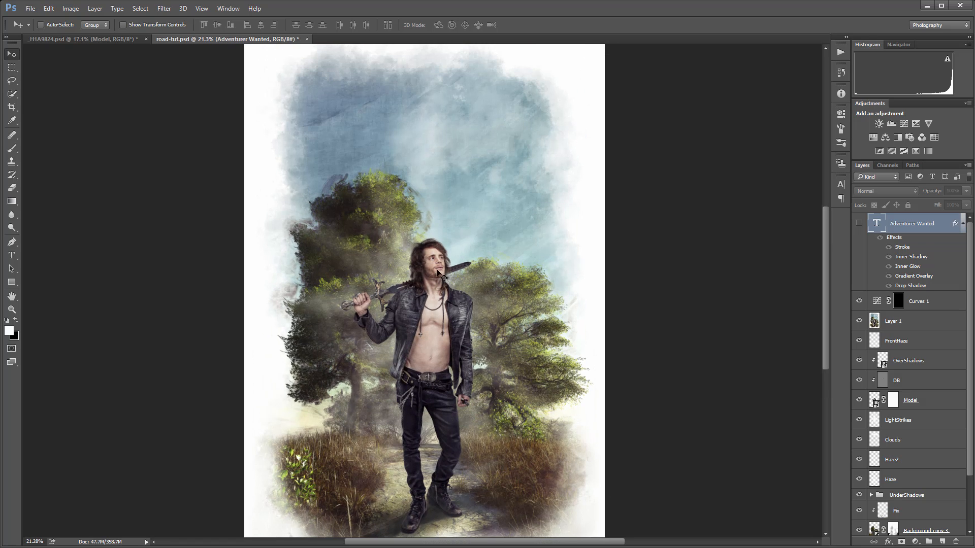
scroll(437, 319, "down", 1)
scroll(434, 323, "up", 1)
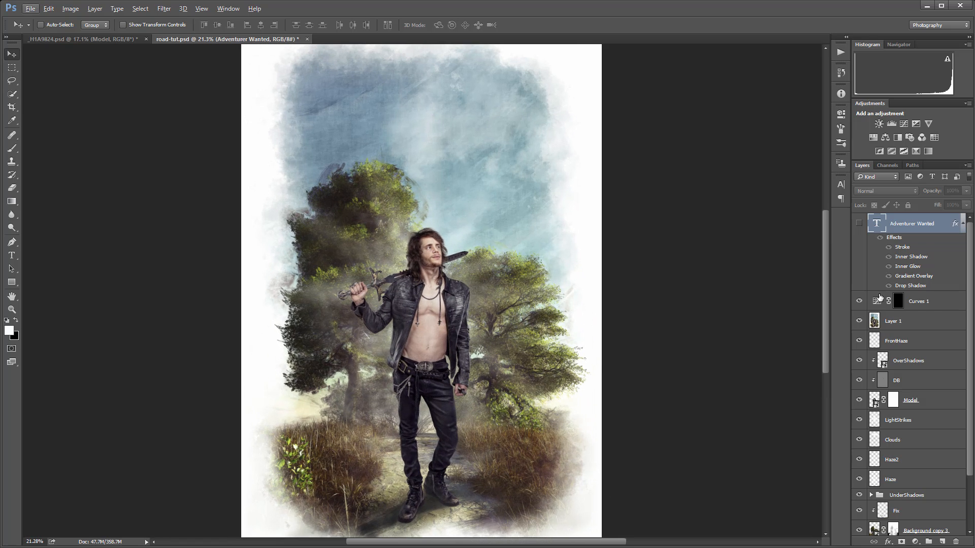
Stamp all visible layers into a new merged layer directly above Curves 1
left_click(937, 305)
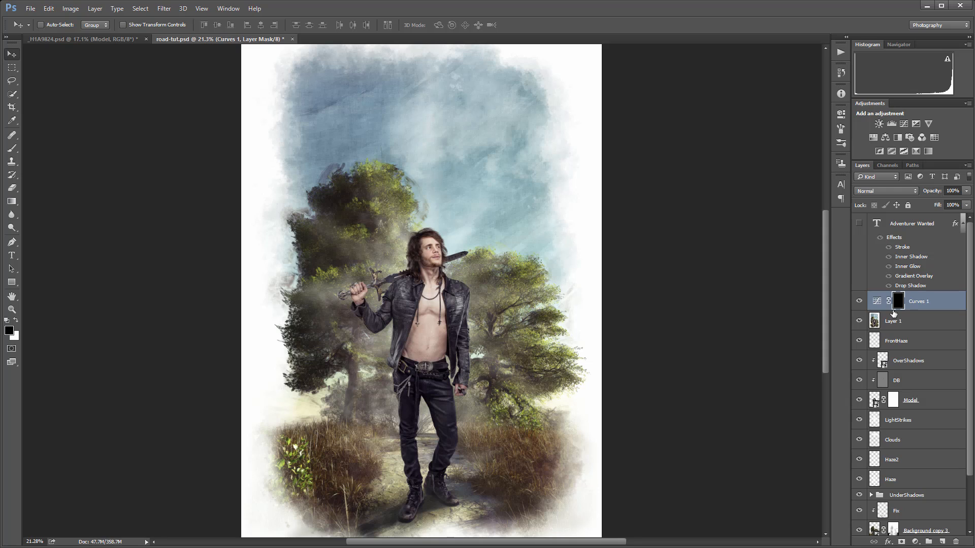
key("x")
key("ctrl+shift+alt+e")
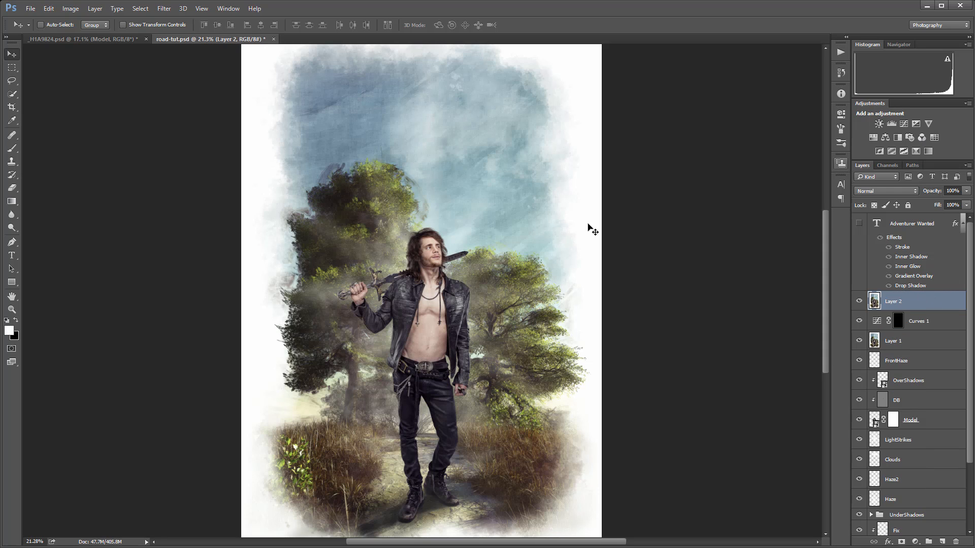
Open the Filter Forge 4 filter on the merged layer and choose the Sketchy Painting effect from the Creative filters
scroll(428, 277, "down", 2)
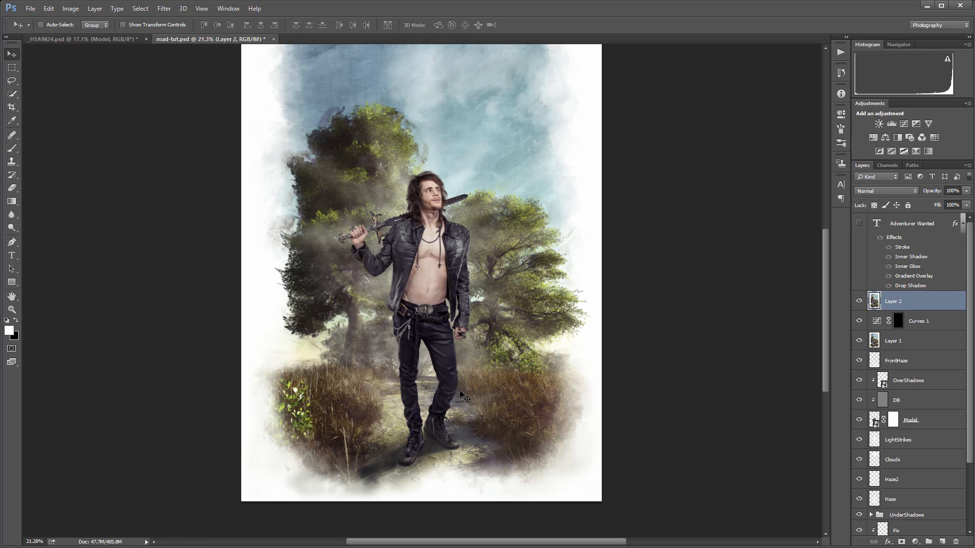
scroll(477, 239, "up", 1)
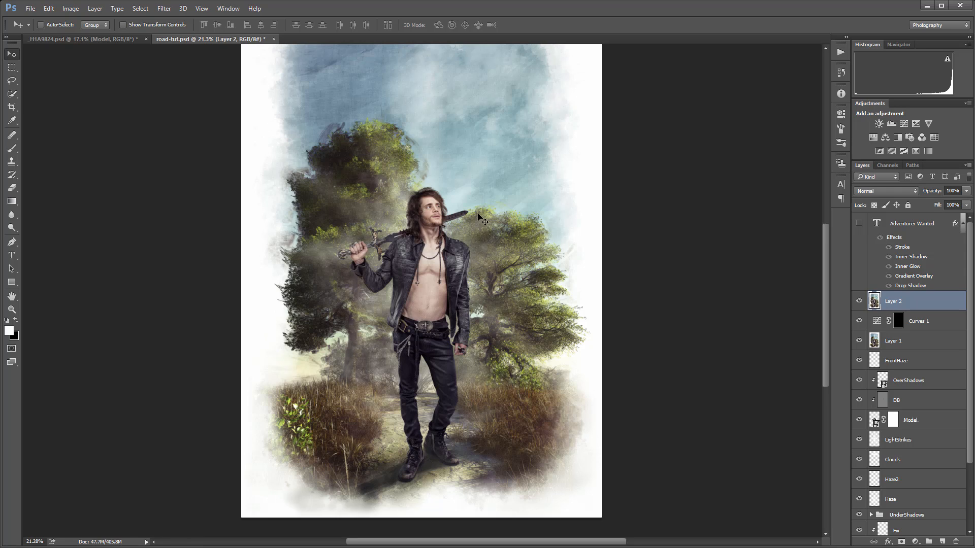
scroll(503, 299, "up", 1)
scroll(478, 305, "down", 2)
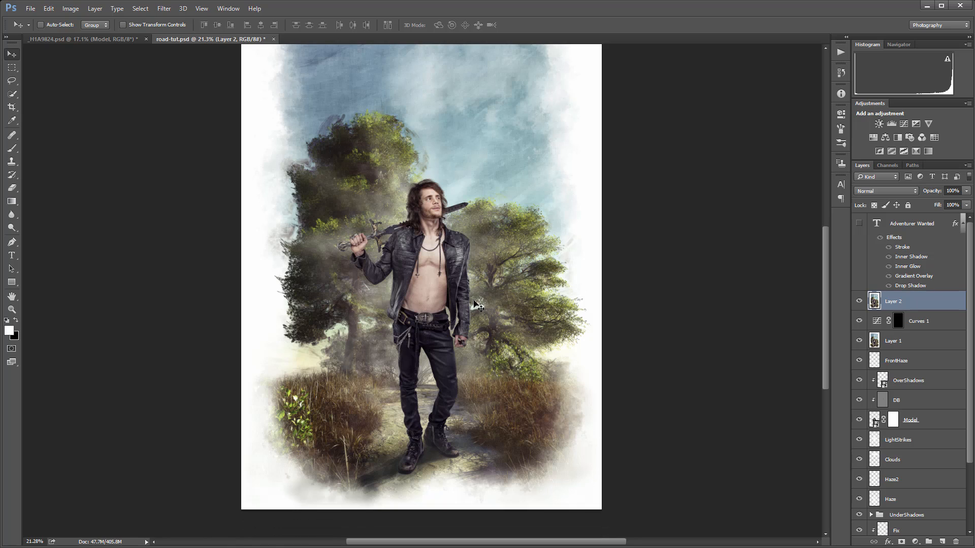
scroll(449, 234, "up", 2)
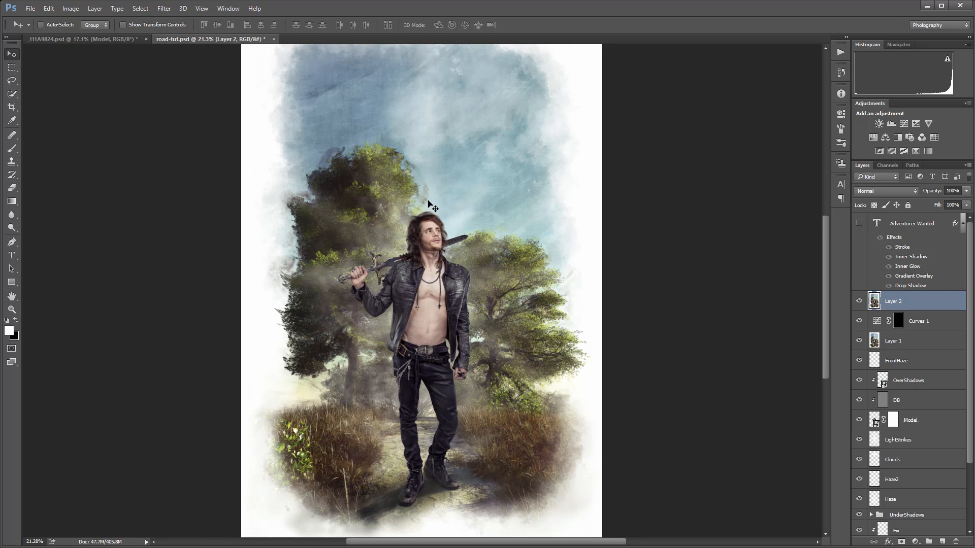
left_click(164, 9)
mouse_move(234, 226)
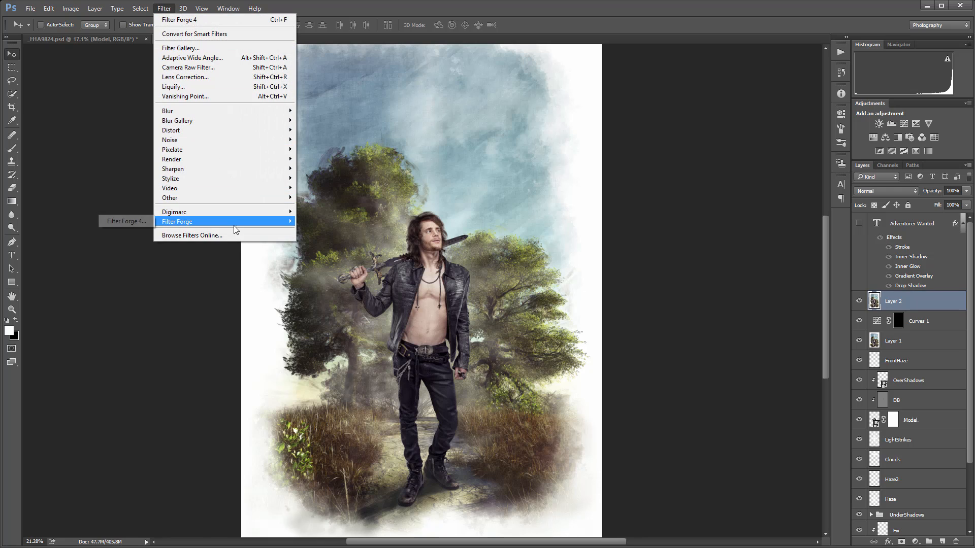
left_click(120, 222)
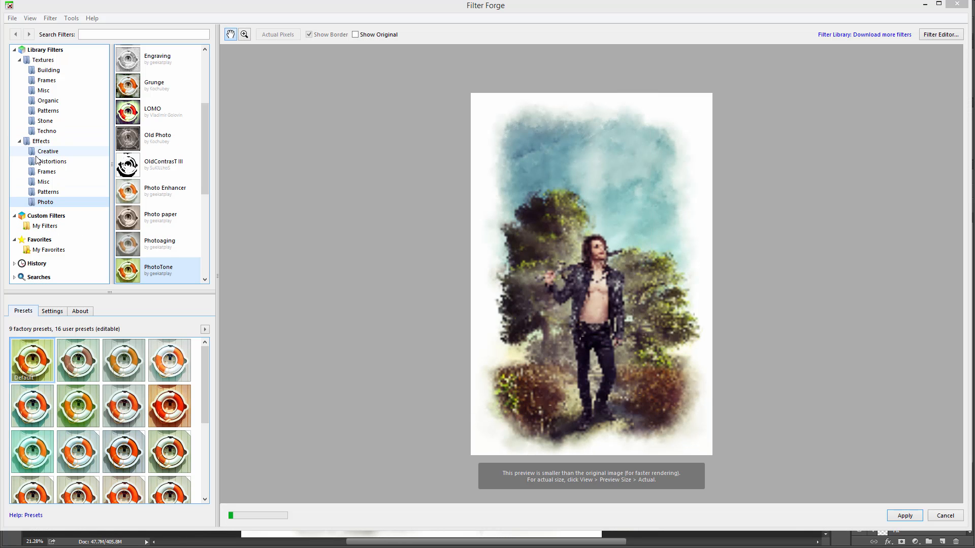
left_click(37, 152)
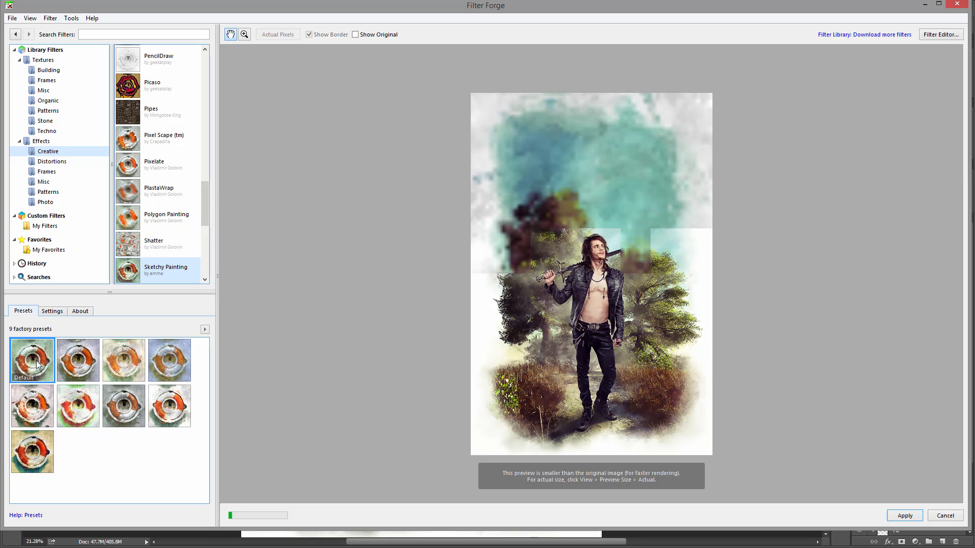
Set the Sketchy Painting filter's brightness to 59, contrast to 58 and vibrance to 43, and apply it to the merged layer
left_click(52, 311)
mouse_move(168, 354)
left_mouse_down()
mouse_move(167, 384)
mouse_move(167, 373)
left_mouse_up()
mouse_move(98, 378)
left_mouse_down()
mouse_move(85, 373)
mouse_move(102, 379)
left_mouse_up()
left_click_drag(98, 389, 98, 460)
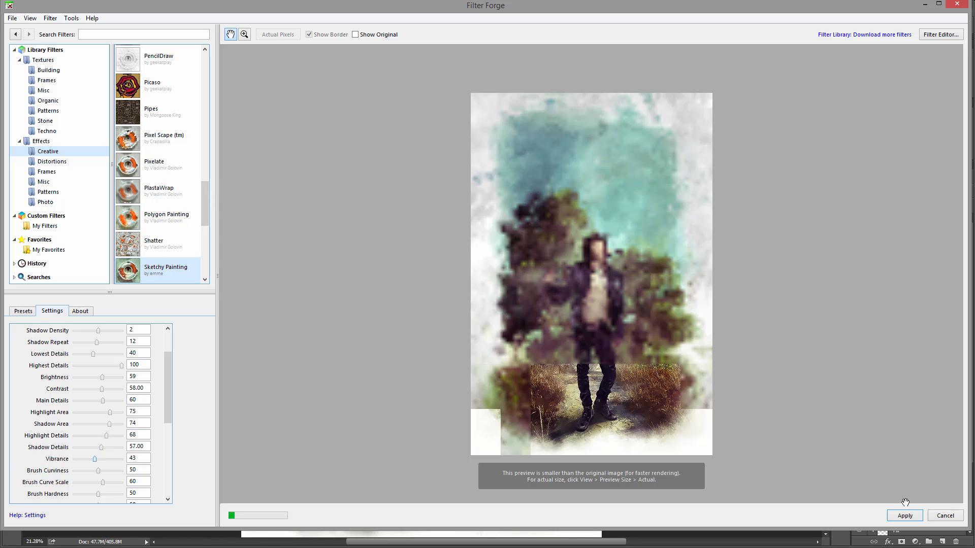
left_click(897, 517)
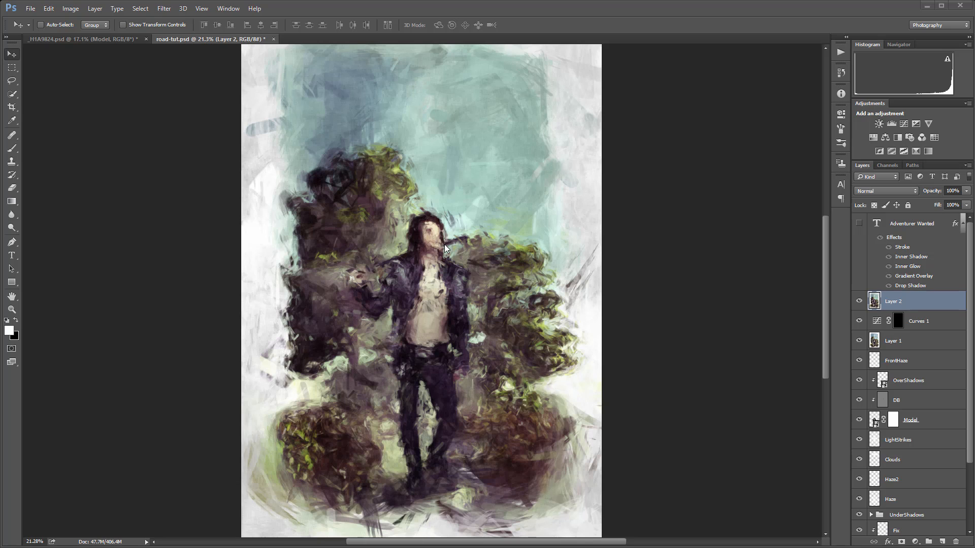
Lower the painted layer's fill to 61%, add a white layer mask and make black the foreground colour
left_click(966, 205)
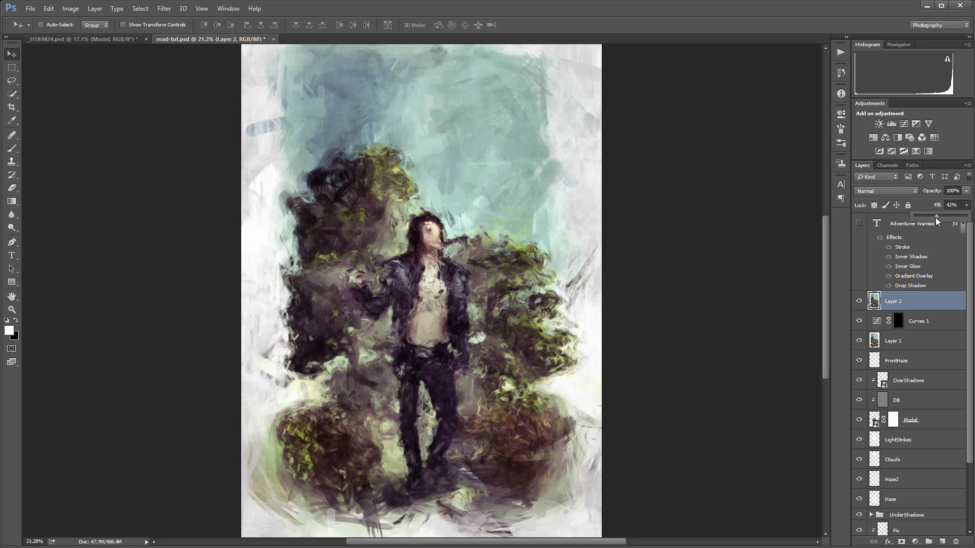
mouse_move(935, 218)
left_mouse_down()
mouse_move(949, 218)
mouse_move(940, 218)
left_mouse_up()
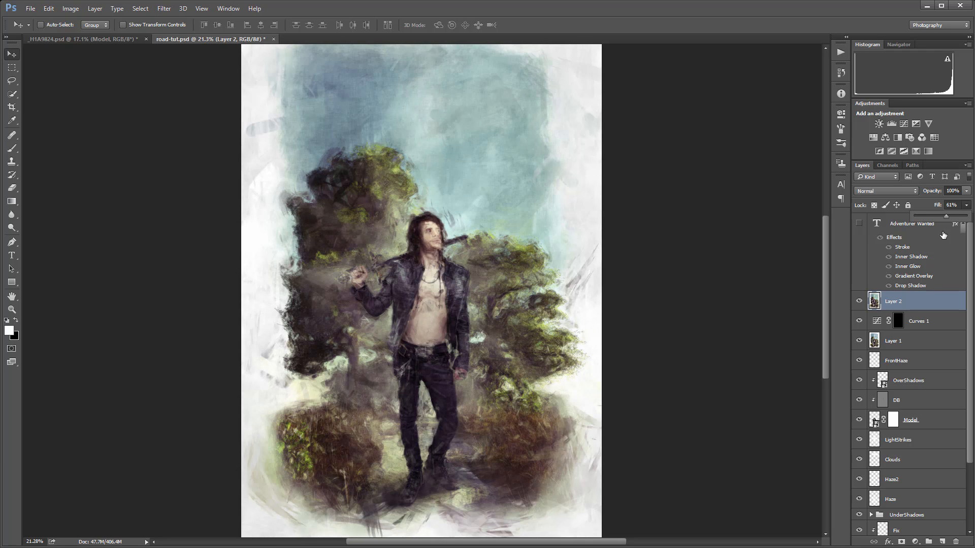
left_click(902, 542)
key("x")
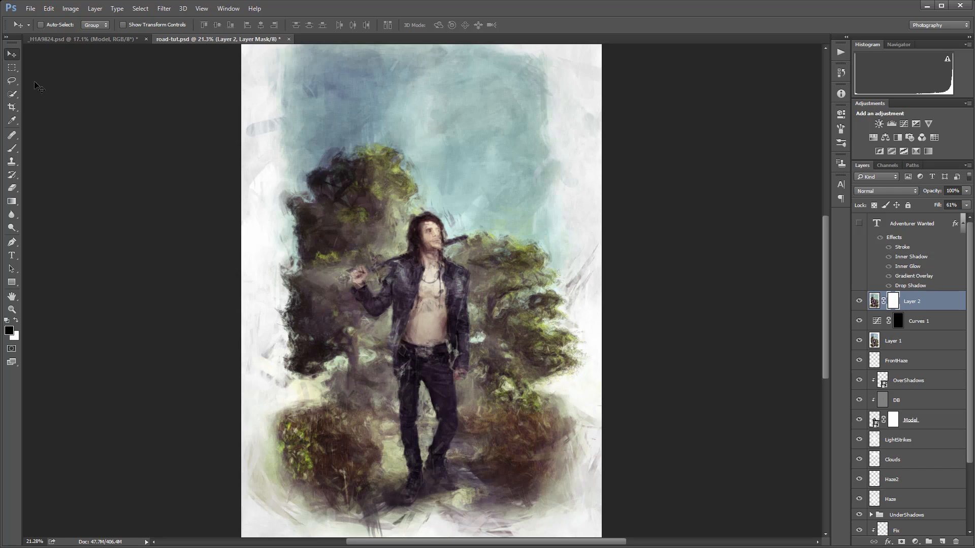
Paint black on the painted layer's mask over the model's face and upper body with a soft 200 px brush at 10% opacity
left_click(11, 148)
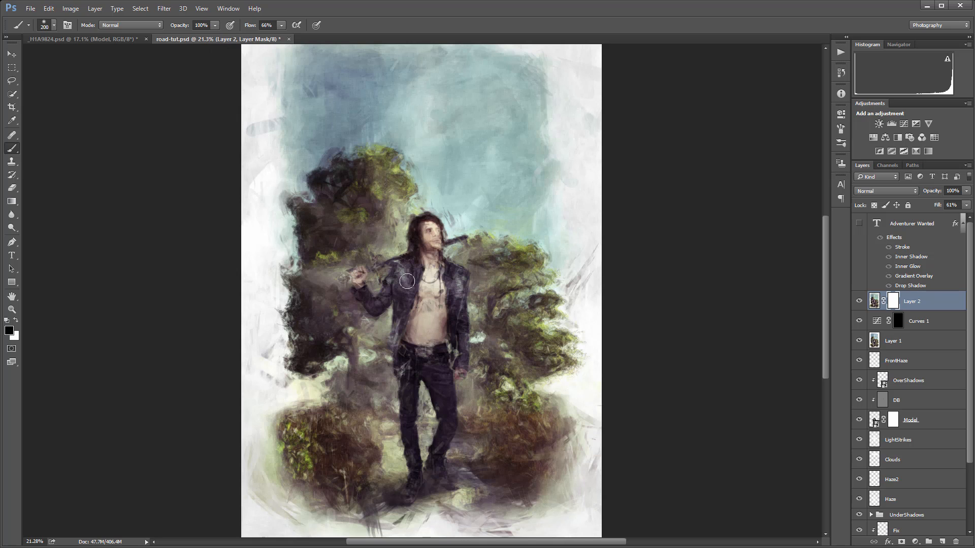
key("1")
right_click(142, 200)
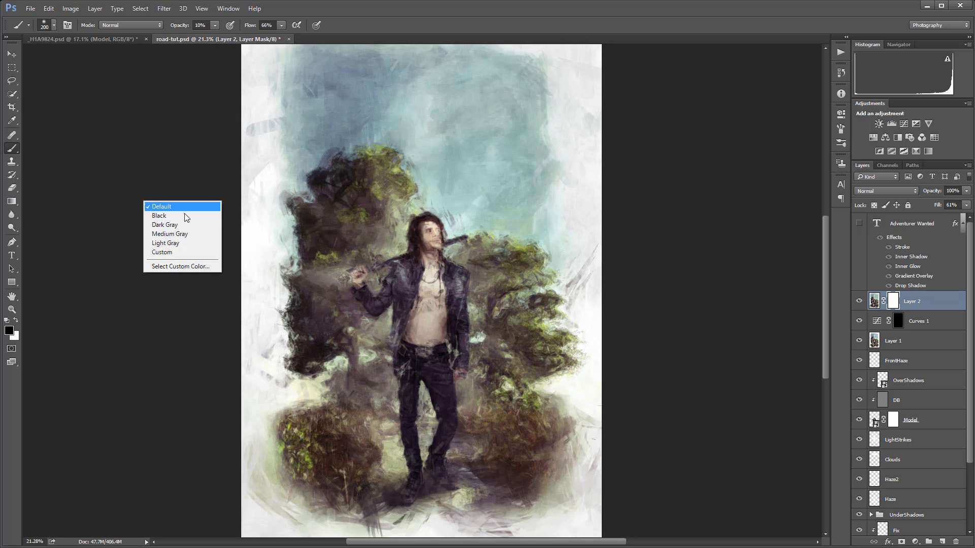
left_click(407, 237)
right_click(406, 236)
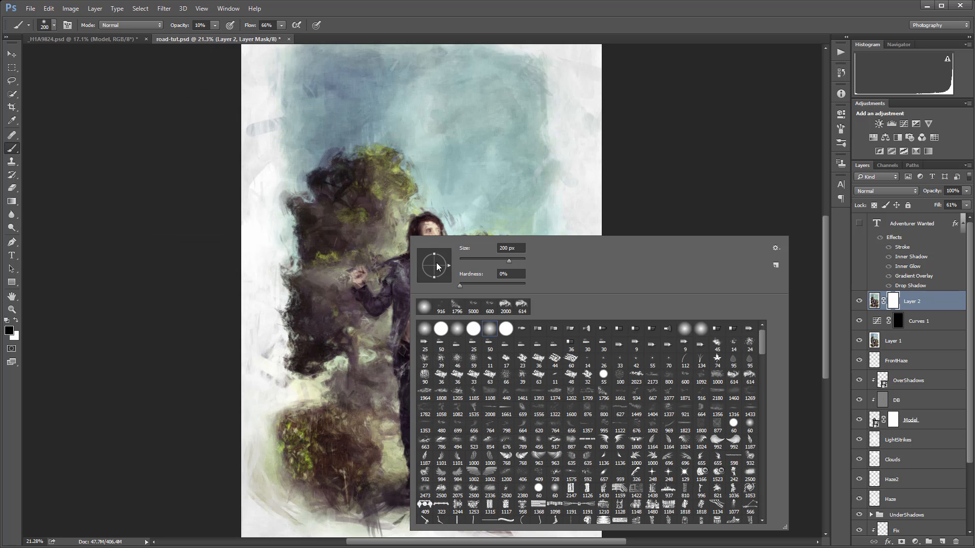
left_click(170, 245)
left_click_drag(419, 262, 440, 264)
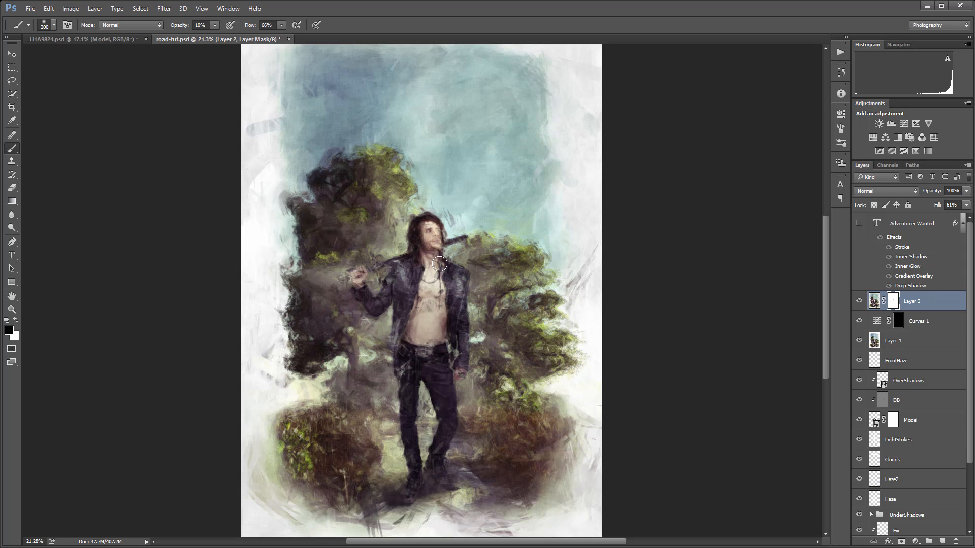
Enlarge the brush to 600 px and paint the mask over the trees, sky and the model's body and legs
key("bracketright")
key("bracketright")
key("bracketright")
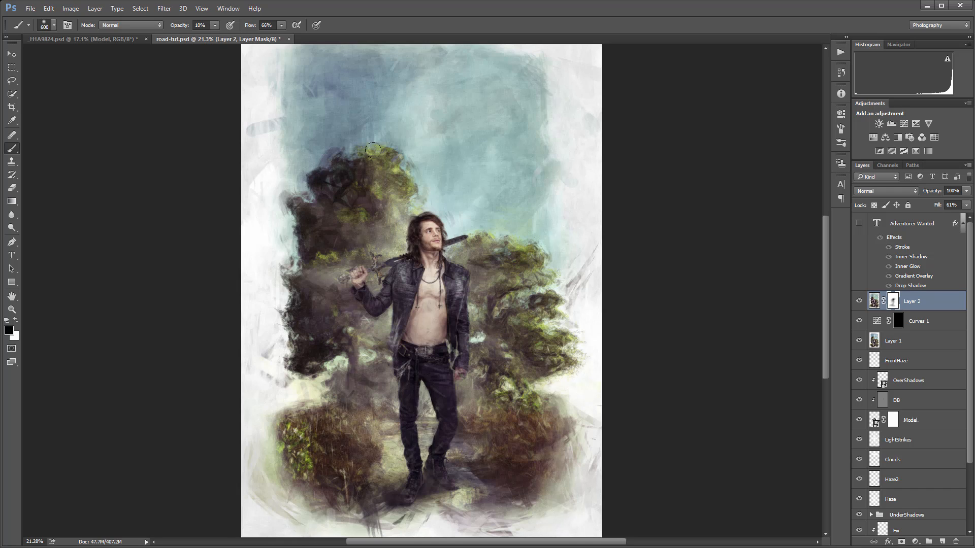
left_click_drag(345, 167, 313, 215)
mouse_move(375, 158)
left_mouse_down()
mouse_move(452, 126)
mouse_move(358, 82)
mouse_move(354, 110)
mouse_move(474, 96)
mouse_move(425, 176)
mouse_move(482, 105)
left_mouse_up()
left_click_drag(492, 249, 498, 242)
mouse_move(406, 312)
left_mouse_down()
mouse_move(491, 343)
mouse_move(440, 370)
mouse_move(440, 434)
left_mouse_up()
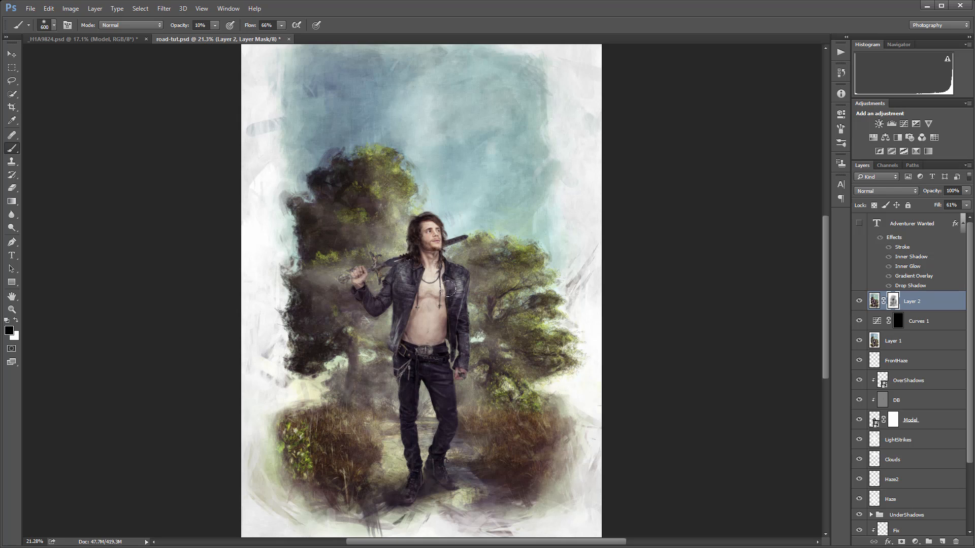
Examine the masked painting effect up close on the model and trees, and across the whole composite
scroll(426, 303, "up", 3)
scroll(440, 274, "down", 3)
scroll(439, 261, "up", 5)
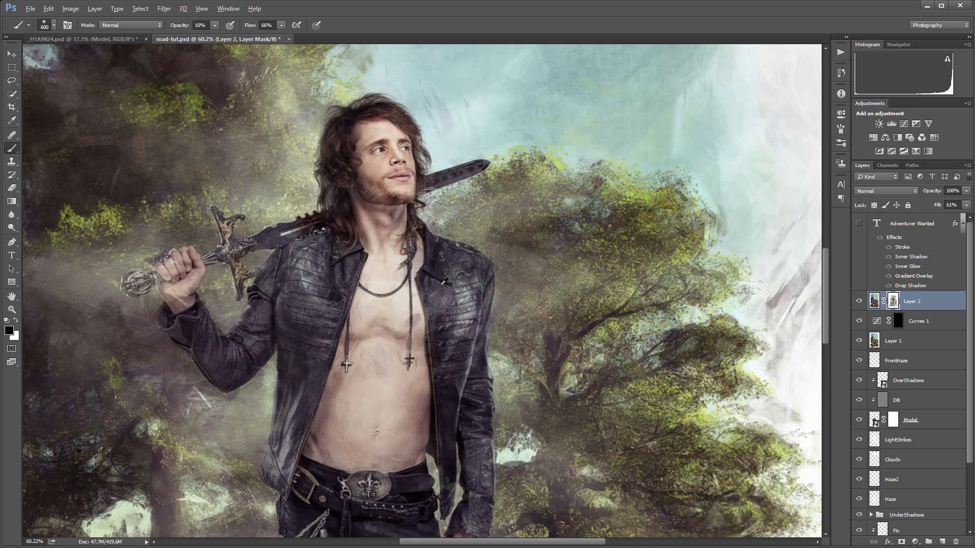
scroll(406, 355, "down", 2)
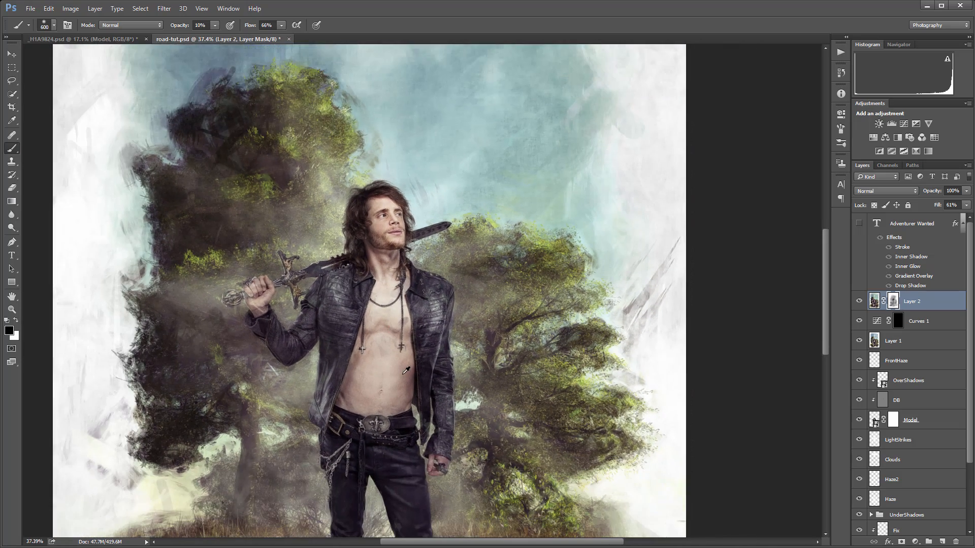
scroll(406, 356, "down", 1)
scroll(367, 347, "down", 1)
scroll(345, 349, "down", 3)
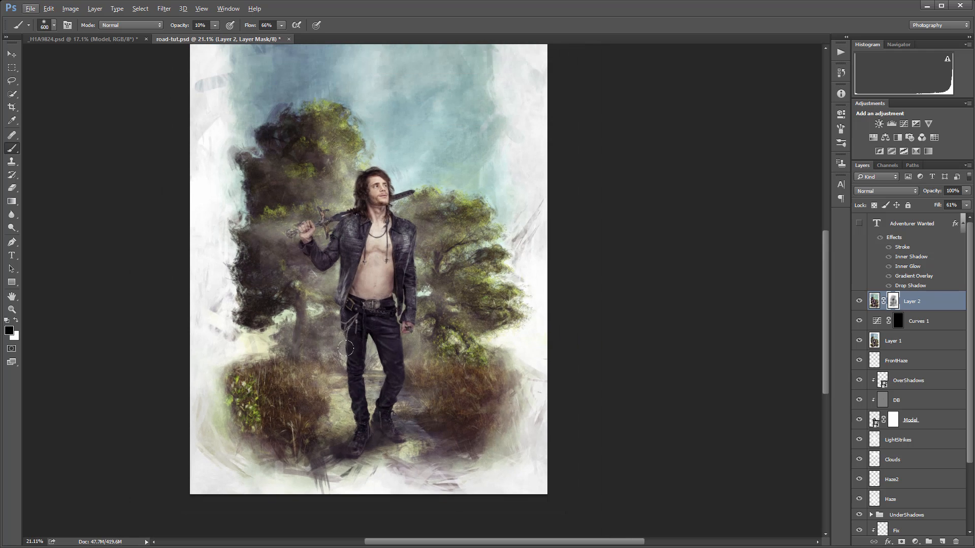
scroll(325, 253, "down", 3)
scroll(335, 257, "up", 2)
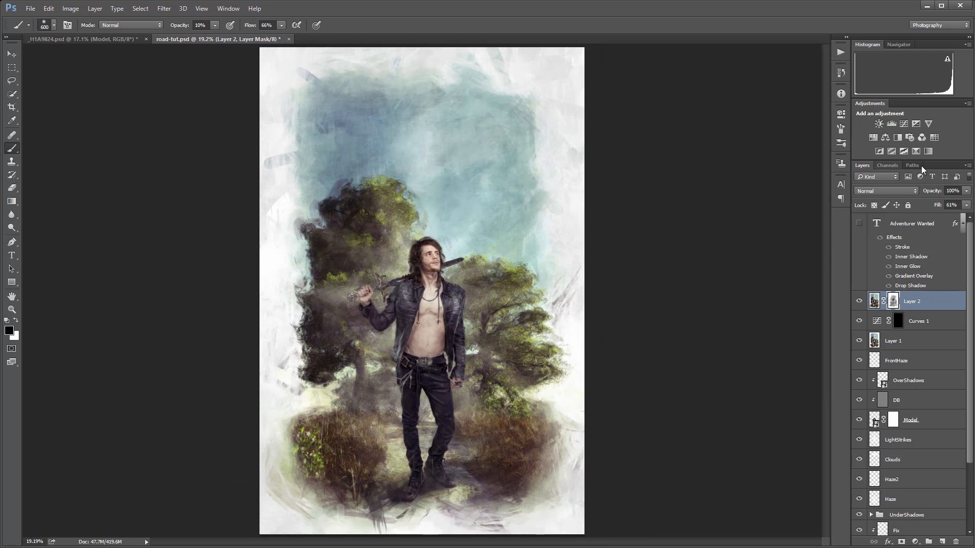
Try Soft Light and Screen blending on the painted layer with the fill at 63%, and return it to Normal
left_click(893, 190)
left_click(893, 291)
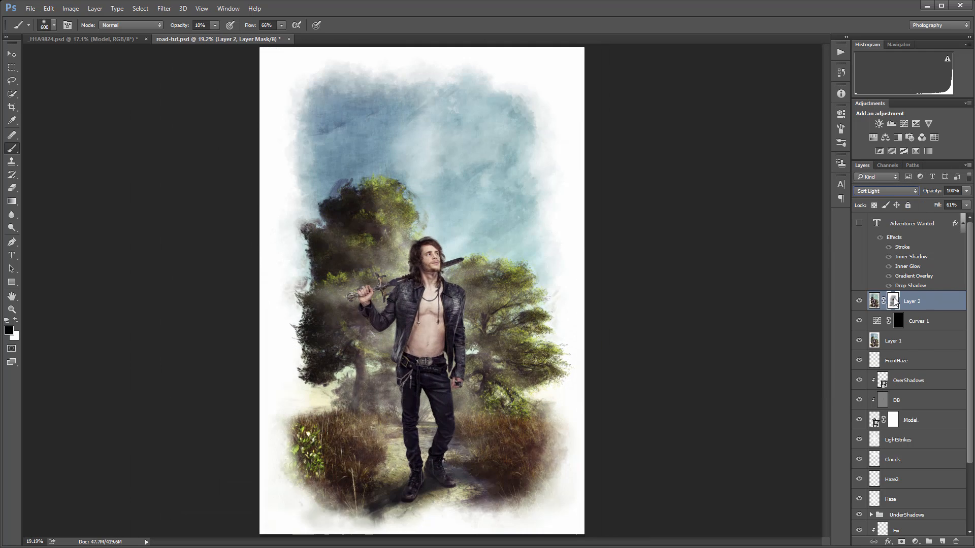
left_click(891, 190)
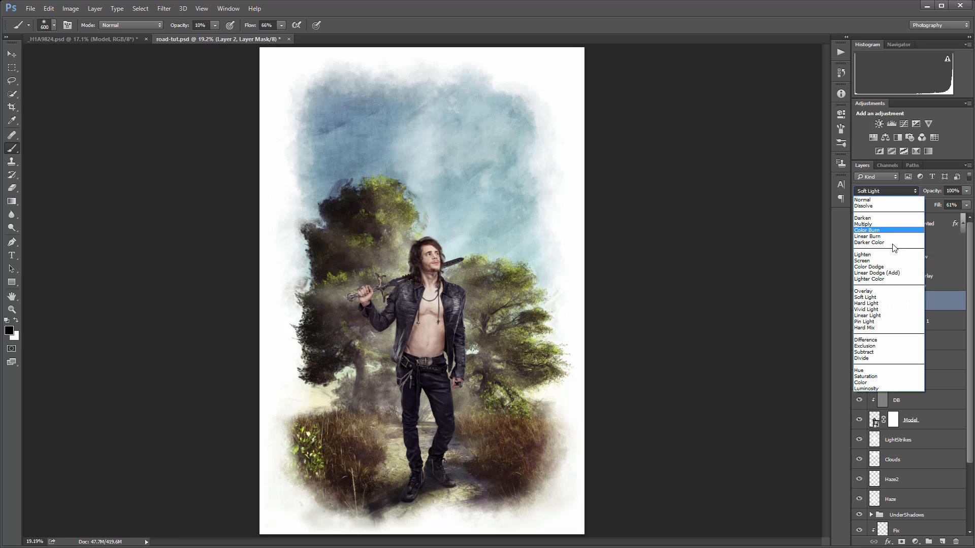
left_click(889, 259)
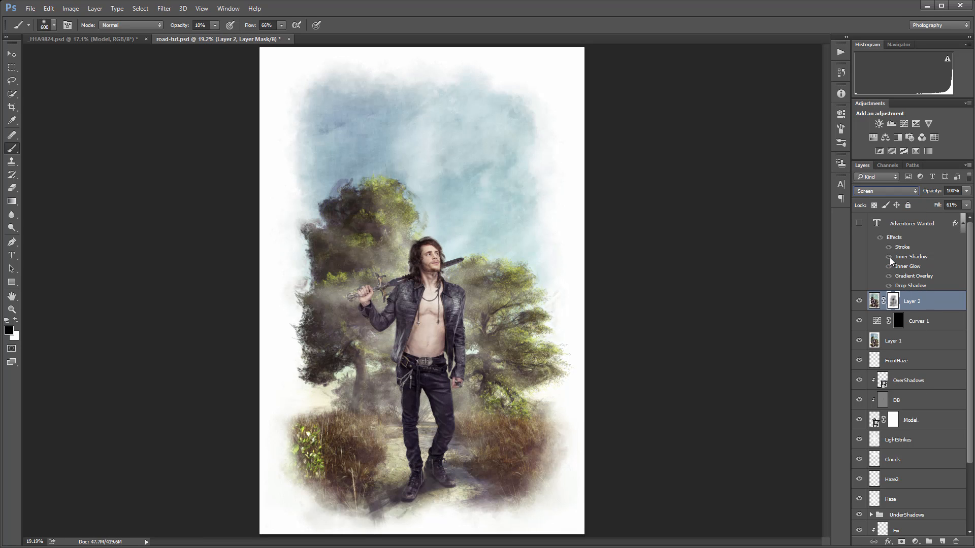
left_click(967, 205)
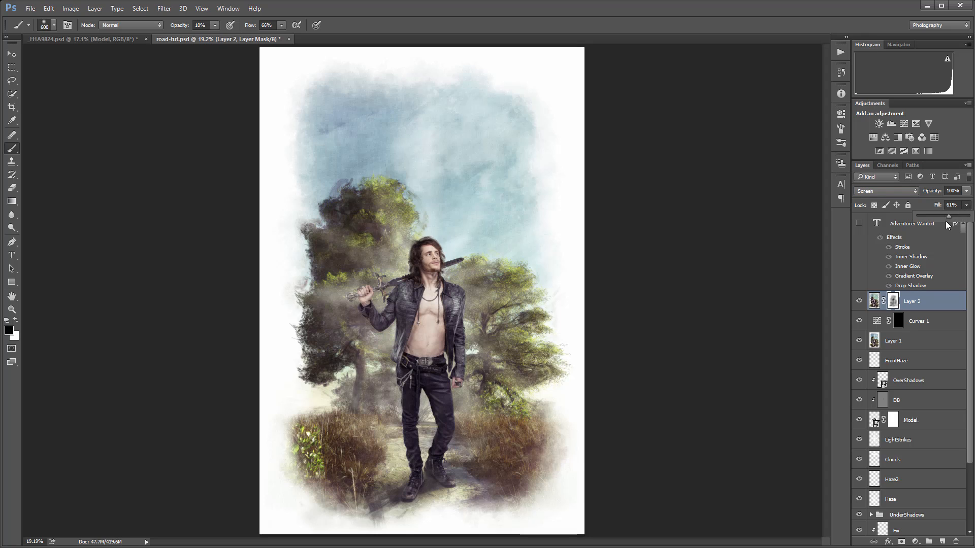
mouse_move(968, 216)
left_mouse_down()
mouse_move(940, 217)
mouse_move(950, 215)
left_mouse_up()
left_click(895, 191)
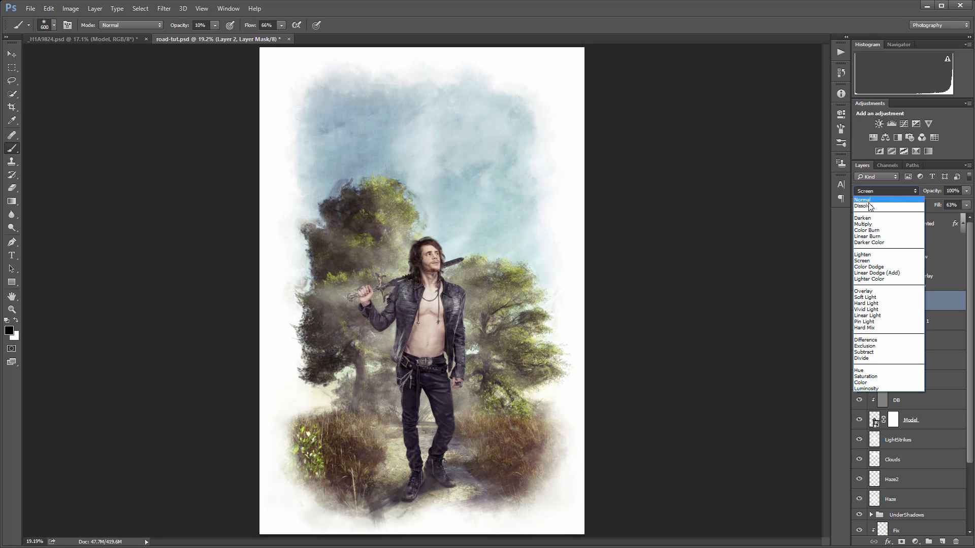
left_click(871, 201)
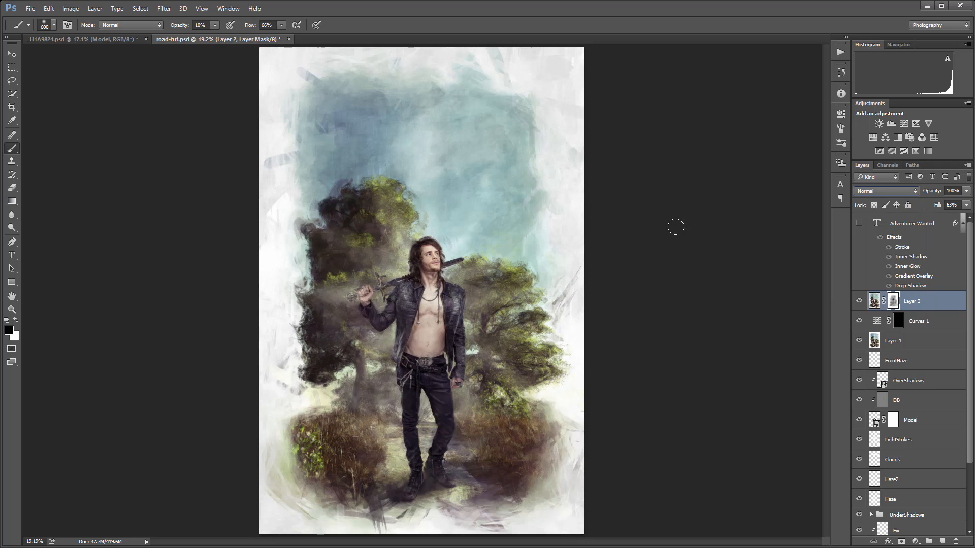
Lower the painted layer's fill to 37% and switch to the Move tool
left_click(966, 206)
mouse_move(951, 217)
left_mouse_down()
mouse_move(969, 215)
mouse_move(933, 215)
left_mouse_up()
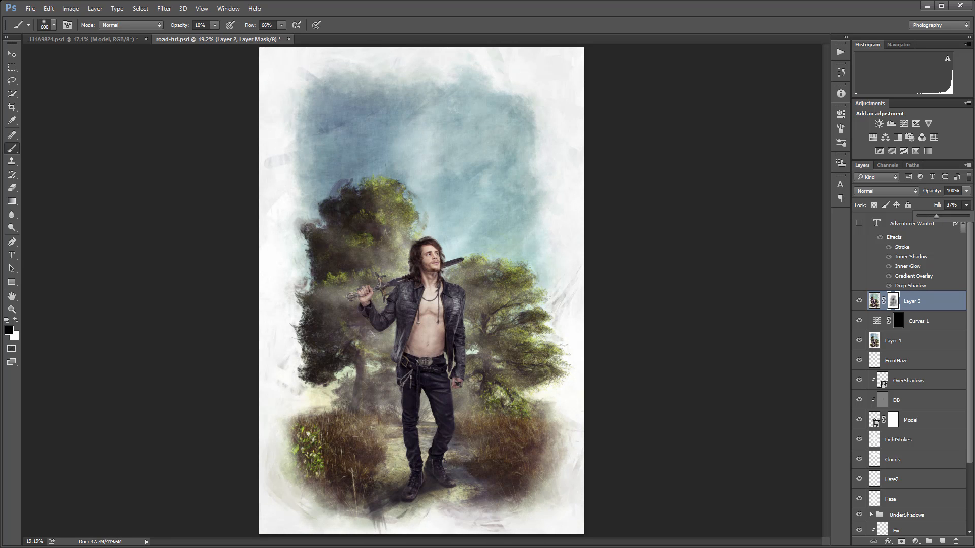
key("v")
Preview the Adventurer Wanted title over the composite by showing it briefly and hiding it again
scroll(458, 202, "down", 1)
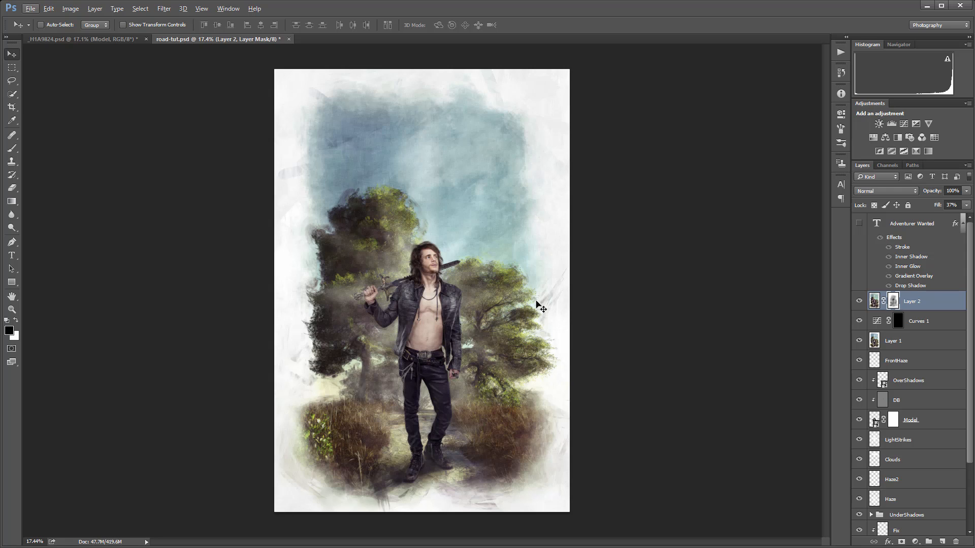
left_click(859, 223)
left_click(860, 223)
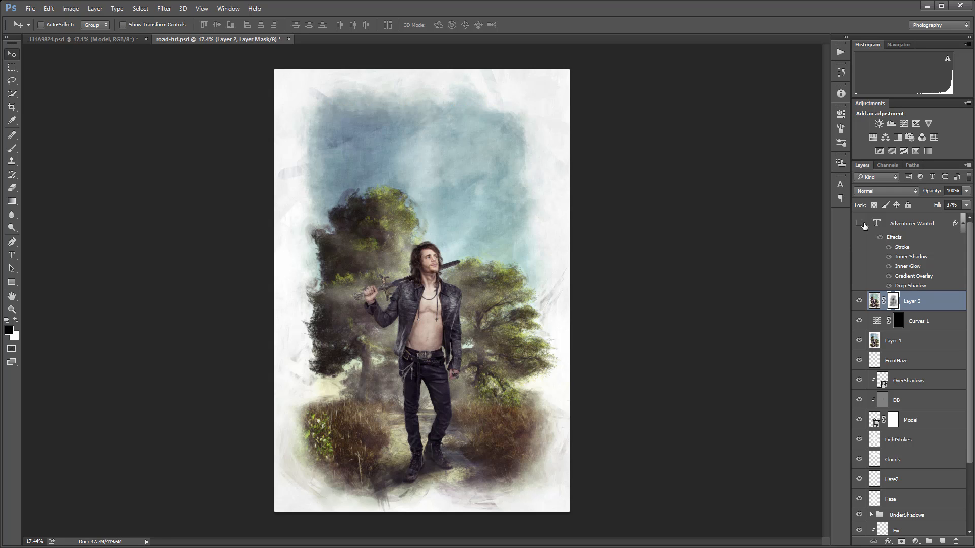